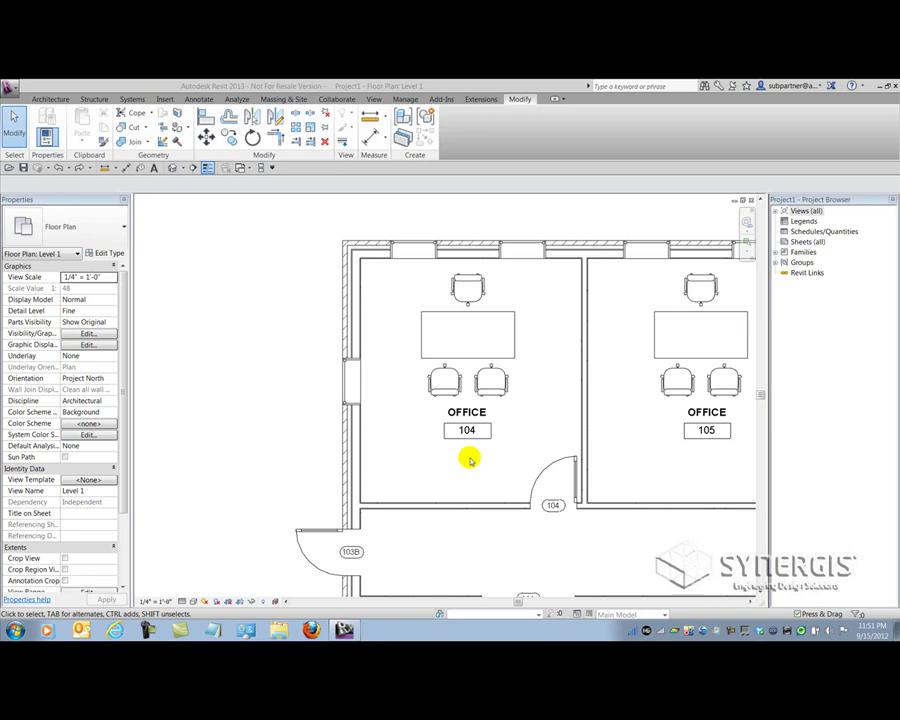
Inspect the type parameters of the left chair and the window in office 104
{"action": "left_click", "coordinate": [430, 383]}
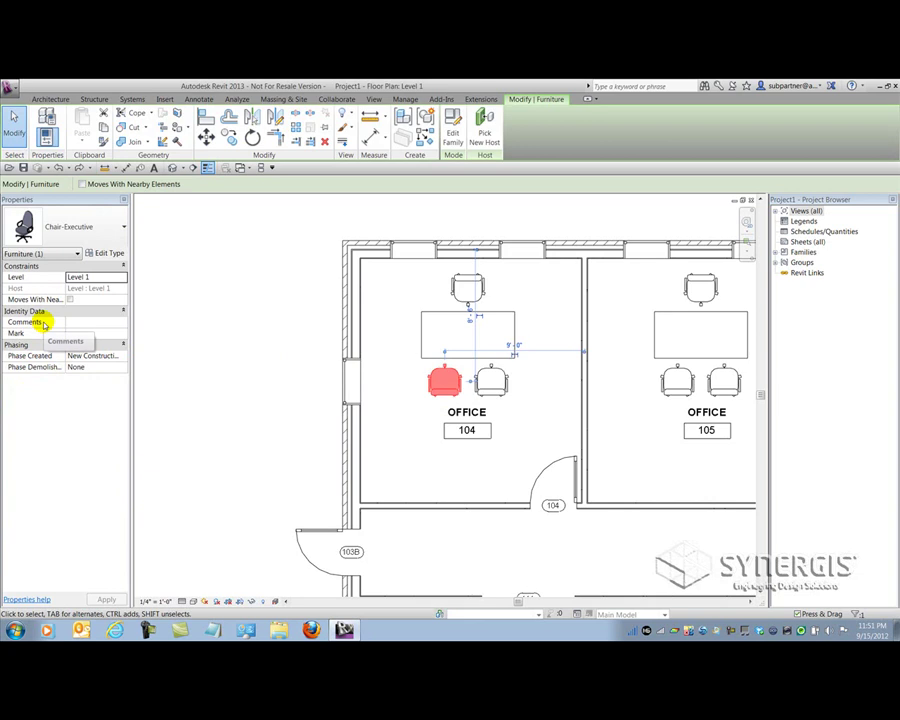
{"action": "left_click", "coordinate": [103, 254]}
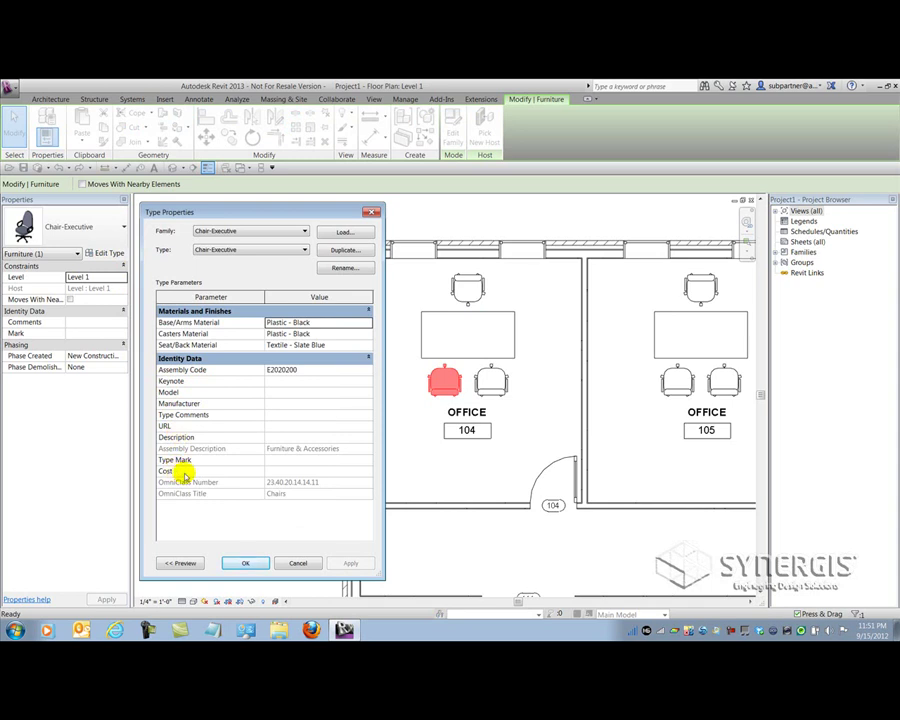
{"action": "left_click", "coordinate": [244, 563]}
{"action": "left_click", "coordinate": [388, 374]}
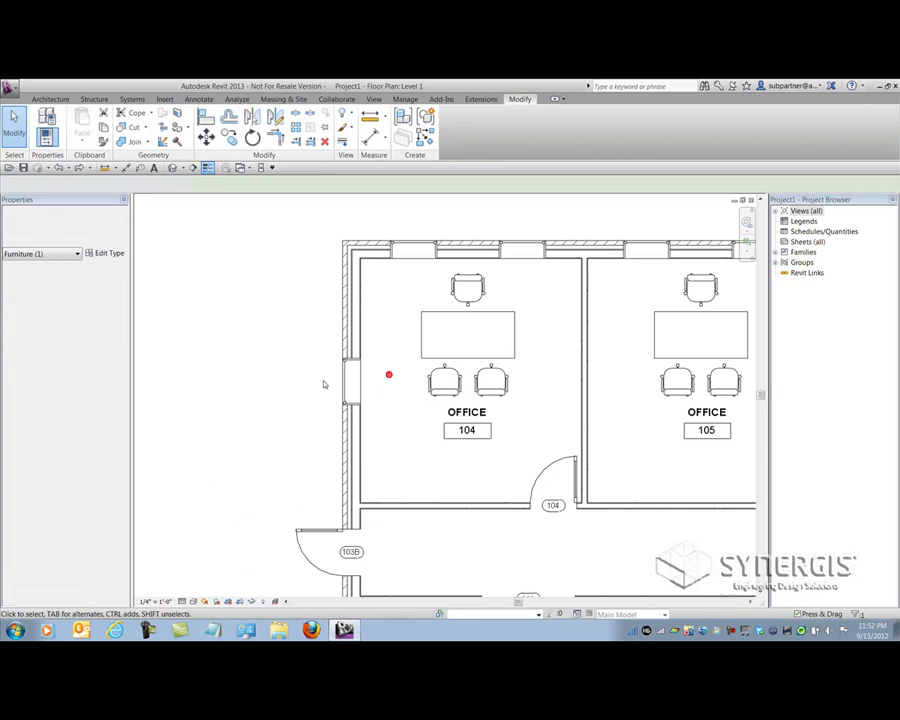
{"action": "left_click", "coordinate": [348, 380]}
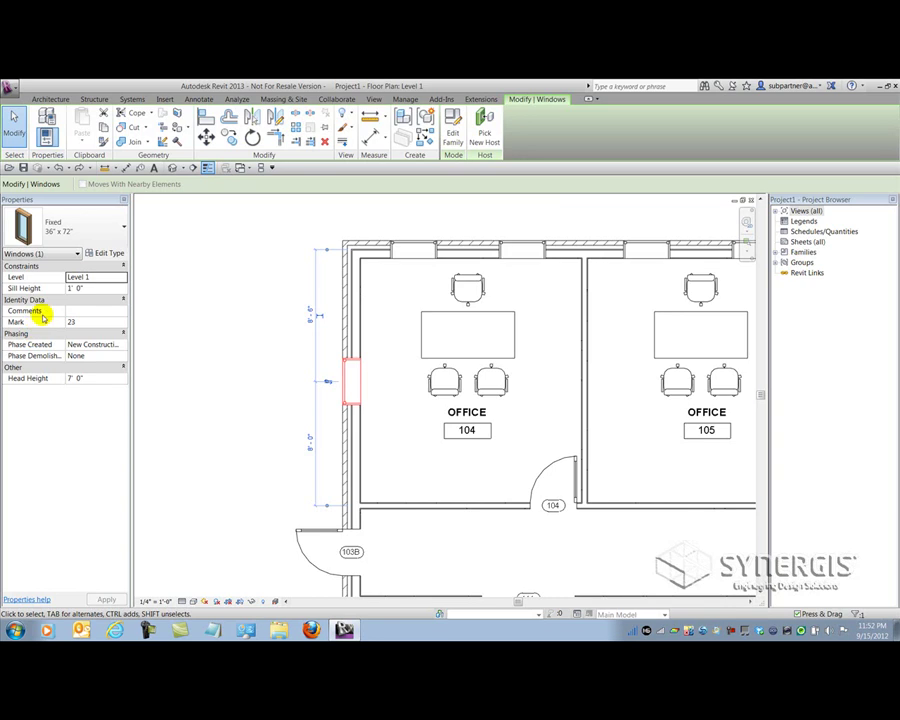
{"action": "left_click", "coordinate": [104, 253]}
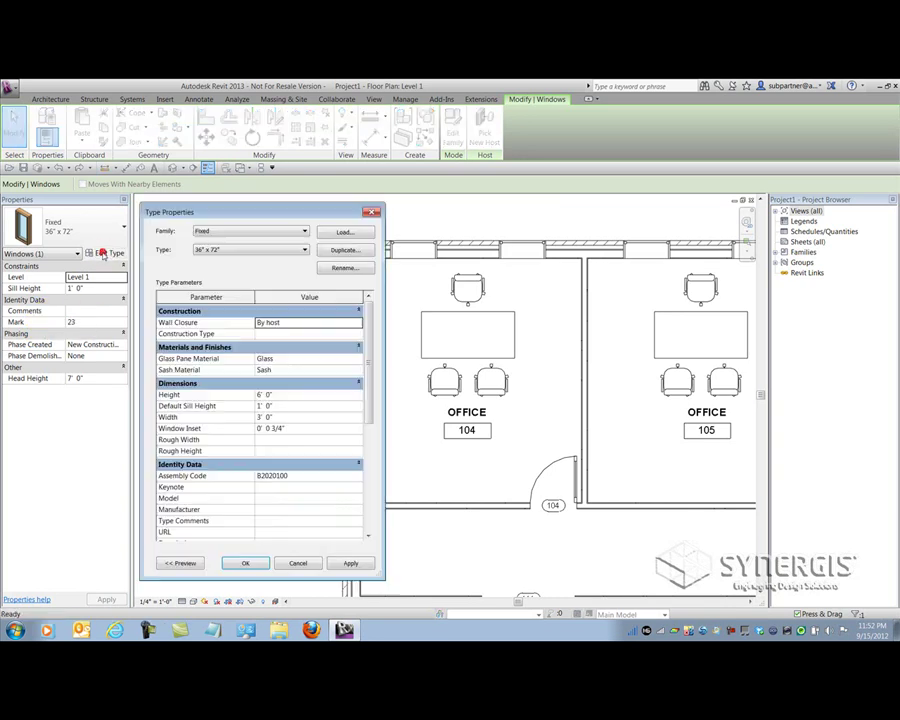
{"action": "scroll", "coordinate": [366, 411], "scroll_direction": "down", "scroll_amount": 5}
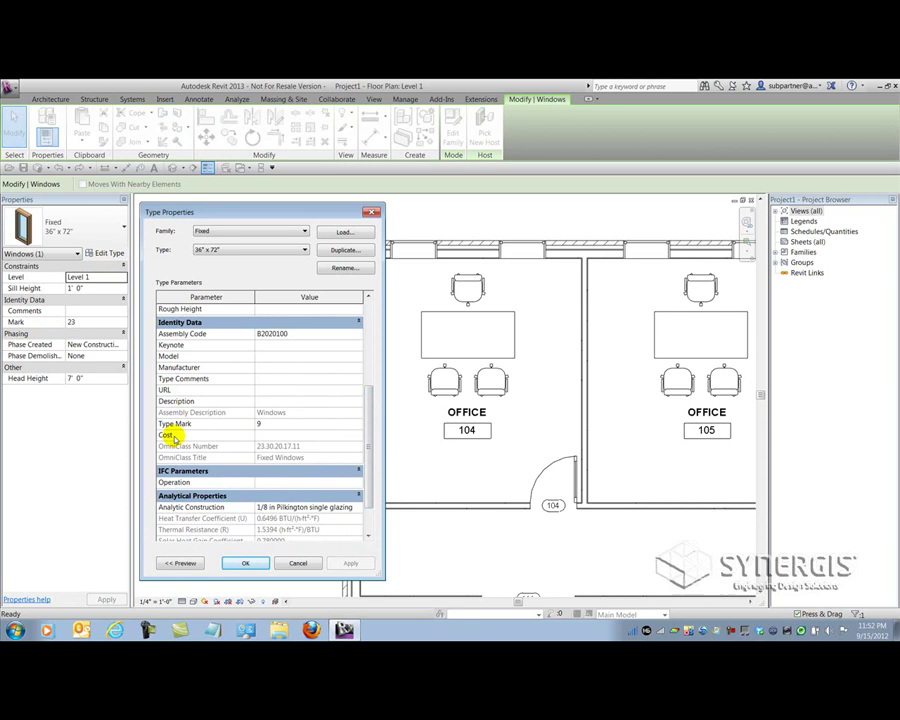
{"action": "left_click", "coordinate": [245, 563]}
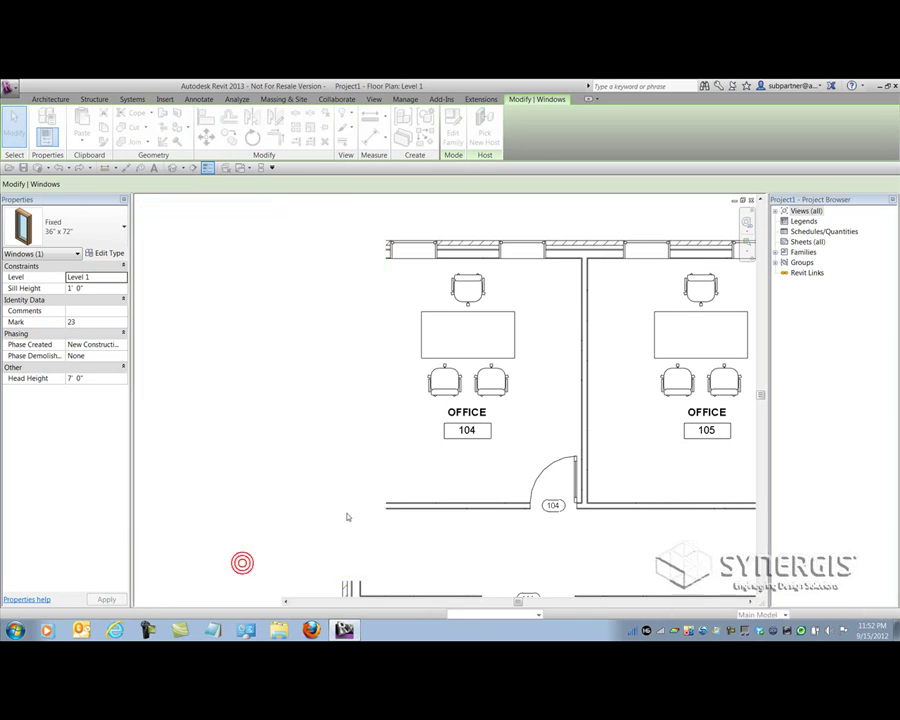
Inspect the type parameters of door 104 and the left exterior wall
{"action": "left_click", "coordinate": [538, 477]}
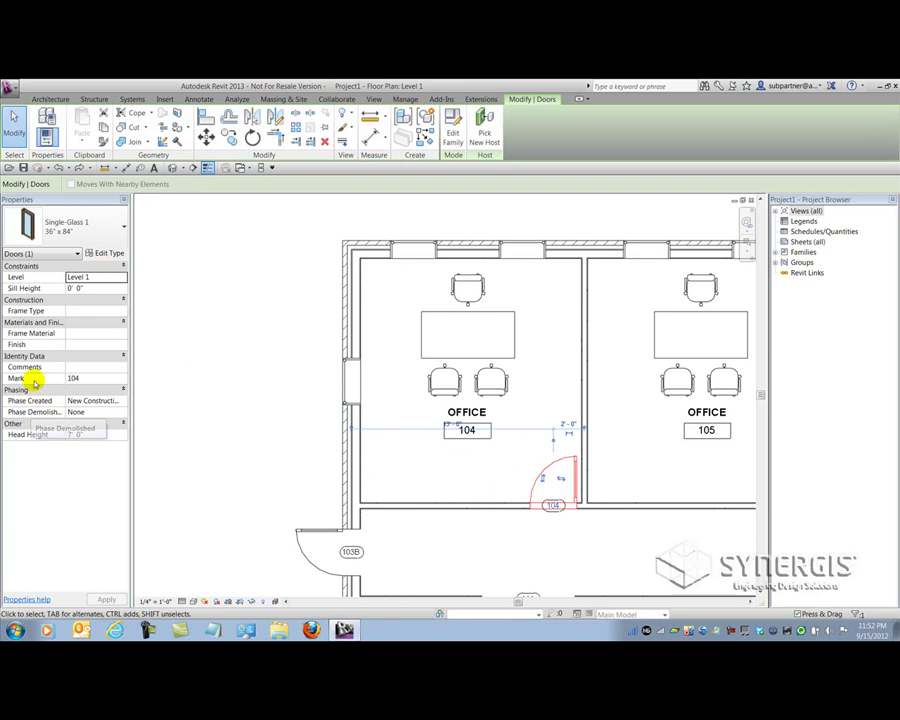
{"action": "left_click", "coordinate": [110, 253]}
{"action": "left_click_drag", "start_coordinate": [368, 382], "coordinate": [367, 488]}
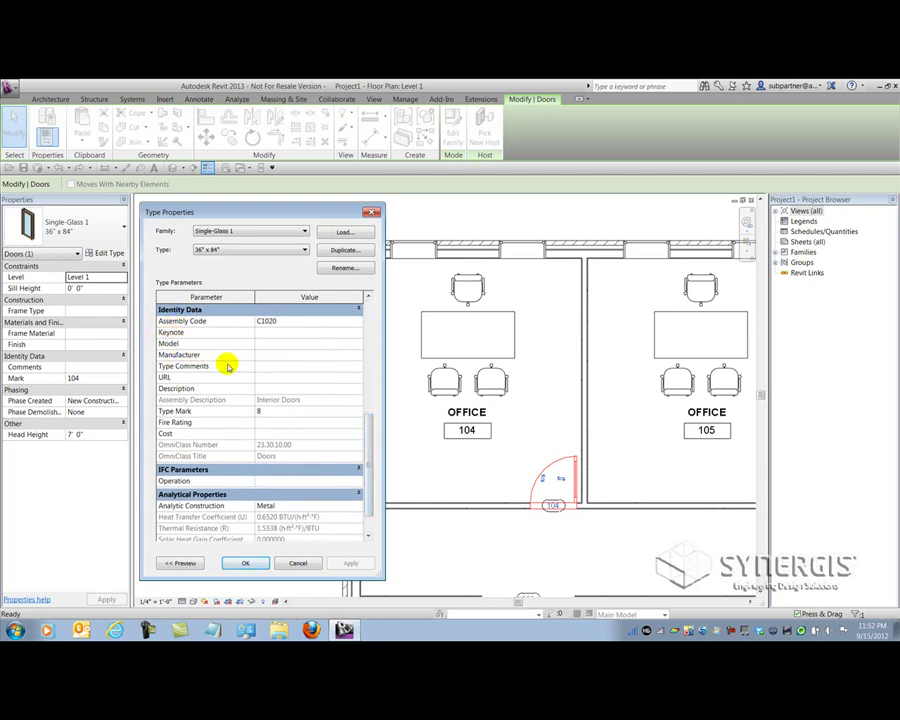
{"action": "left_click", "coordinate": [246, 565]}
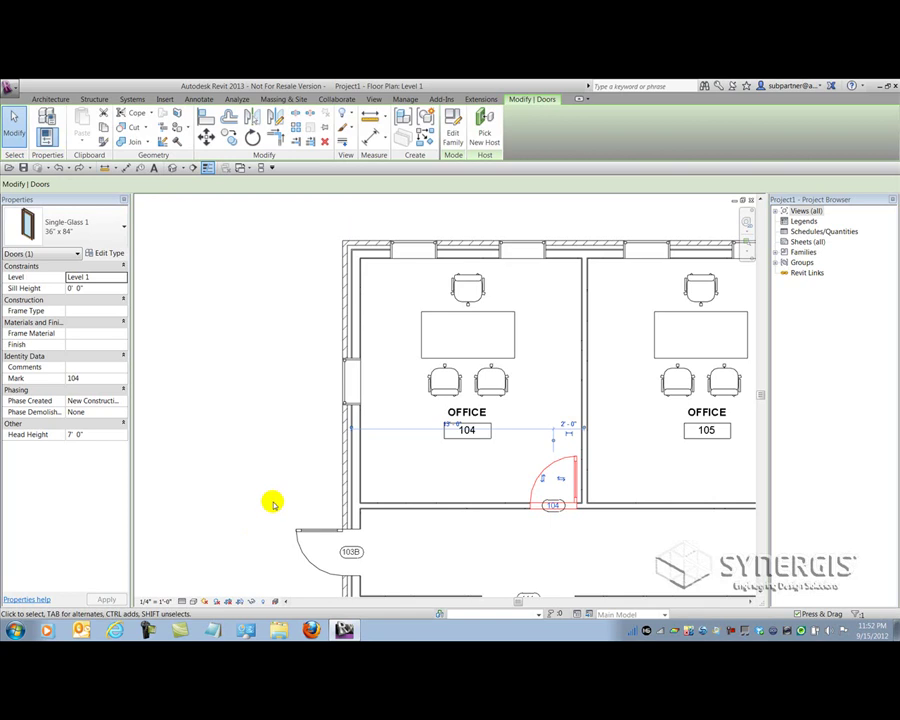
{"action": "left_click", "coordinate": [300, 441]}
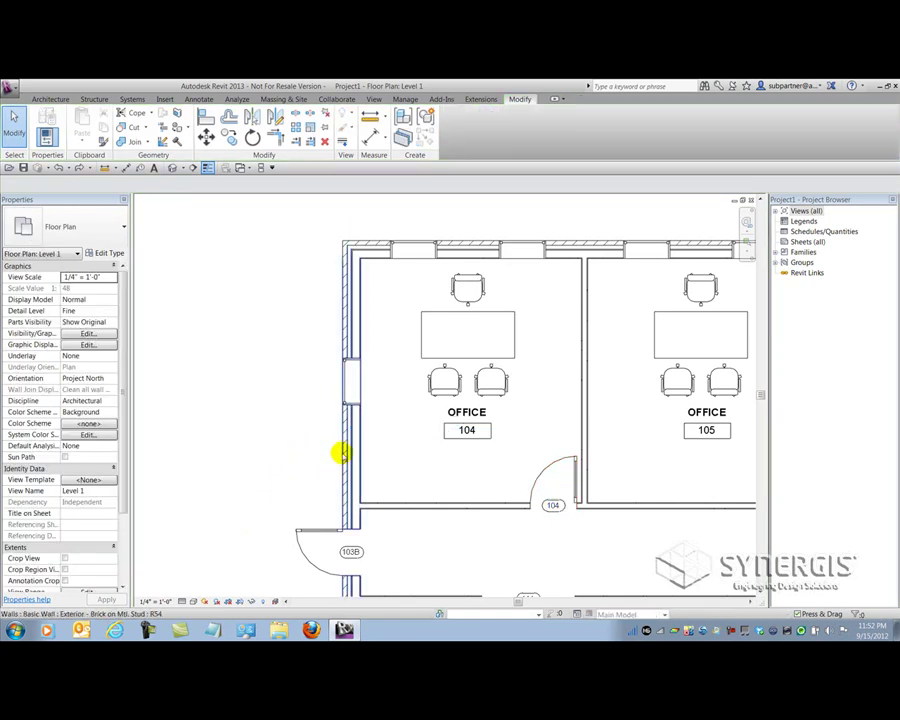
{"action": "left_click", "coordinate": [346, 453]}
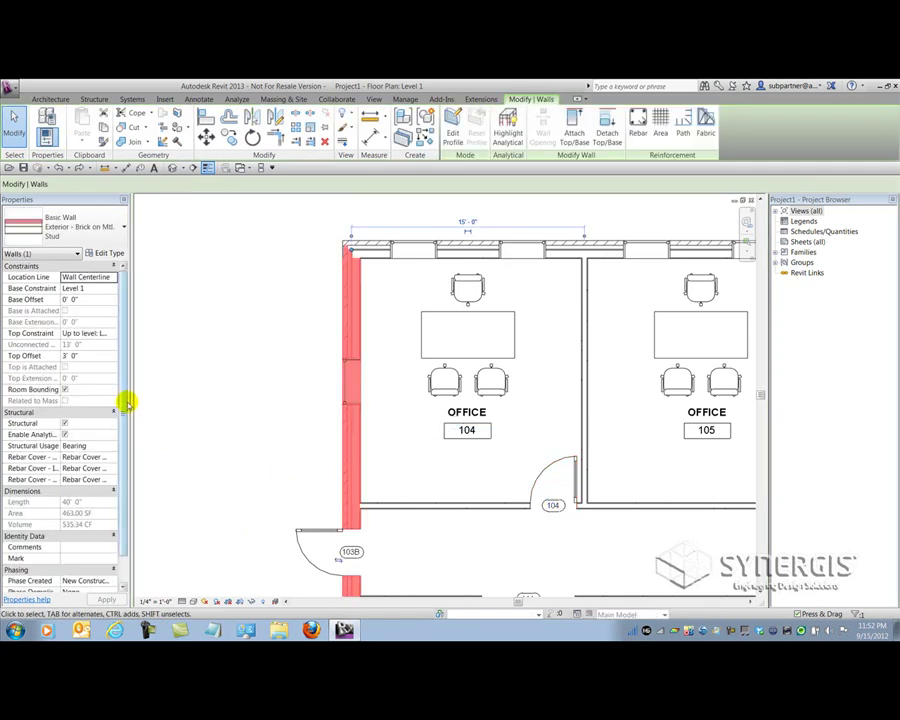
{"action": "scroll", "coordinate": [124, 410], "scroll_direction": "down", "scroll_amount": 1}
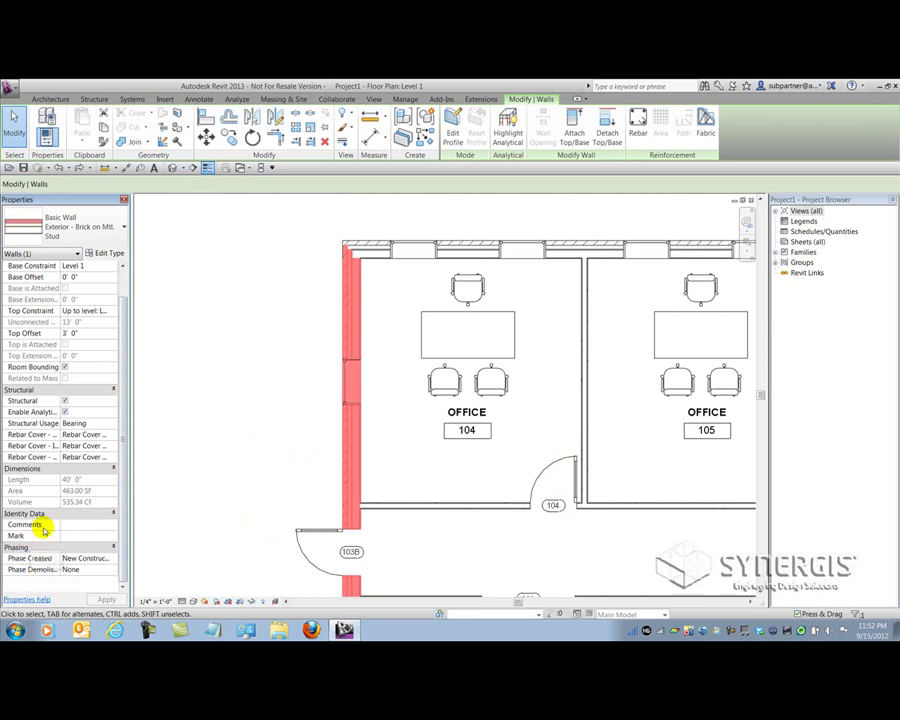
{"action": "scroll", "coordinate": [113, 254], "scroll_direction": "up", "scroll_amount": 1}
{"action": "left_click", "coordinate": [110, 253]}
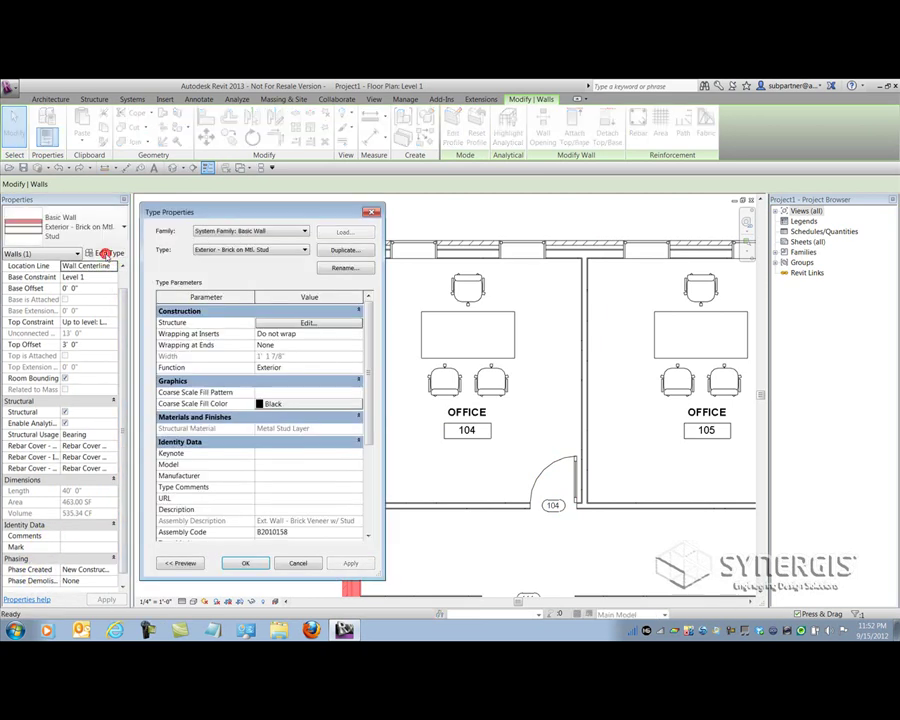
{"action": "left_click_drag", "start_coordinate": [371, 369], "coordinate": [367, 446]}
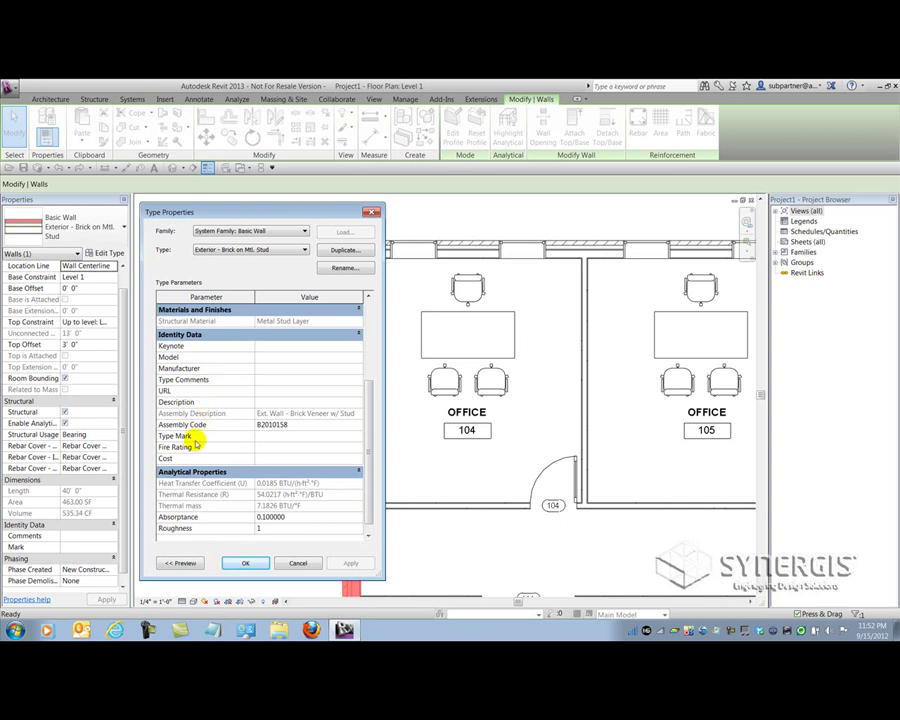
{"action": "left_click", "coordinate": [249, 563]}
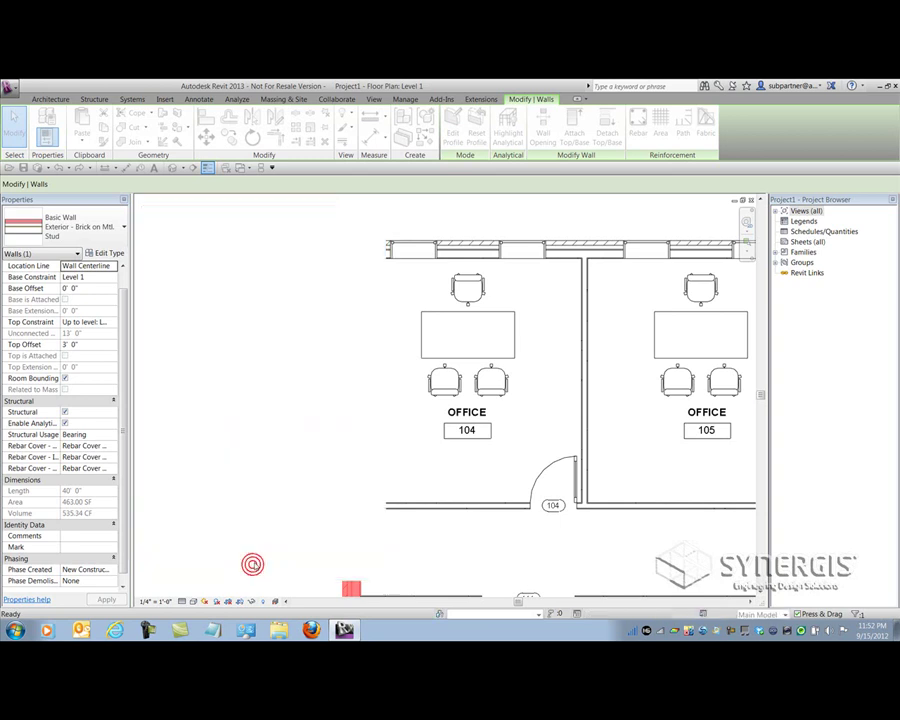
{"action": "left_click", "coordinate": [285, 440]}
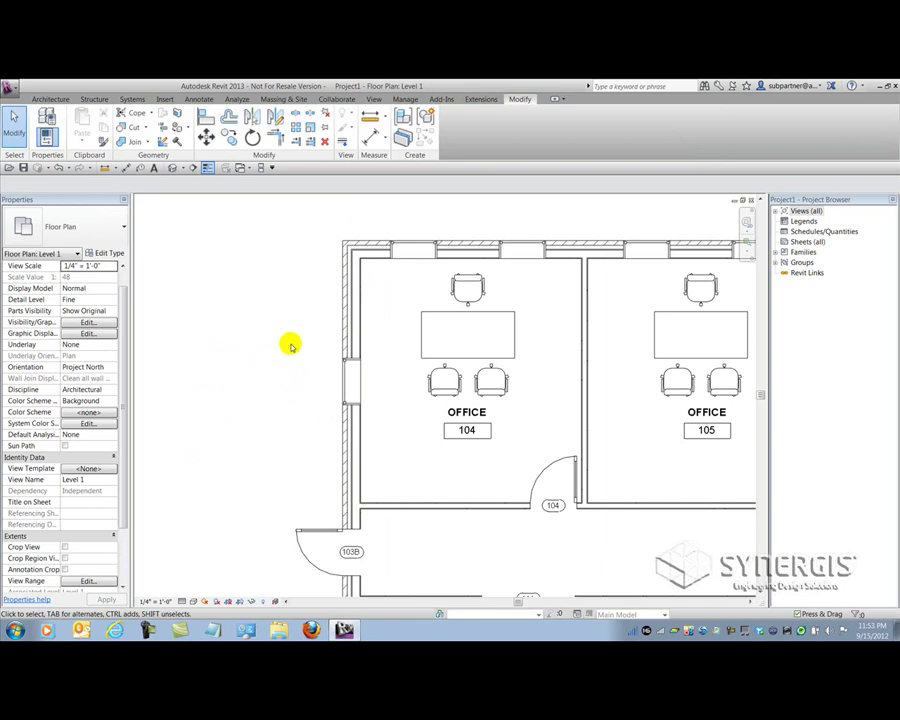
Create a new Furniture schedule from Schedules/Quantities without saving the project first
{"action": "middle_click_drag", "start_coordinate": [270, 328], "coordinate": [419, 325]}
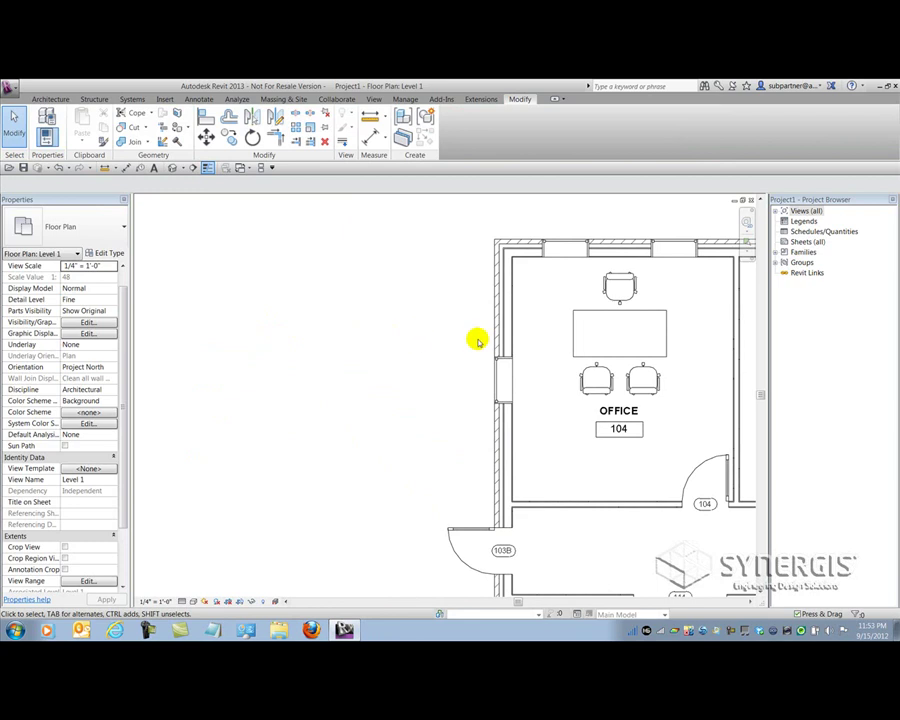
{"action": "left_click", "coordinate": [806, 232]}
{"action": "right_click", "coordinate": [796, 234]}
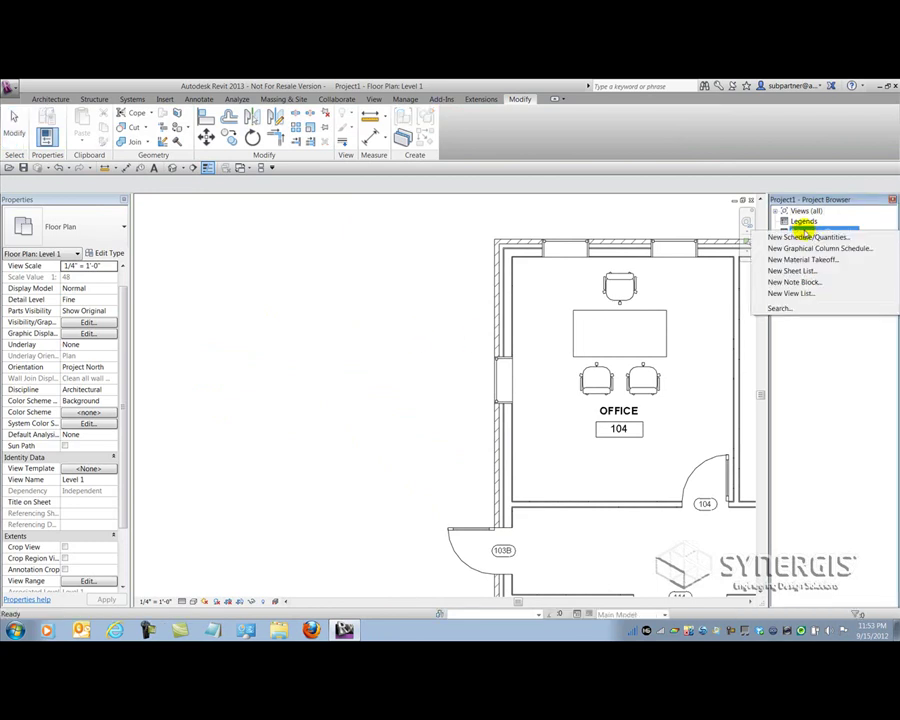
{"action": "left_click", "coordinate": [782, 238]}
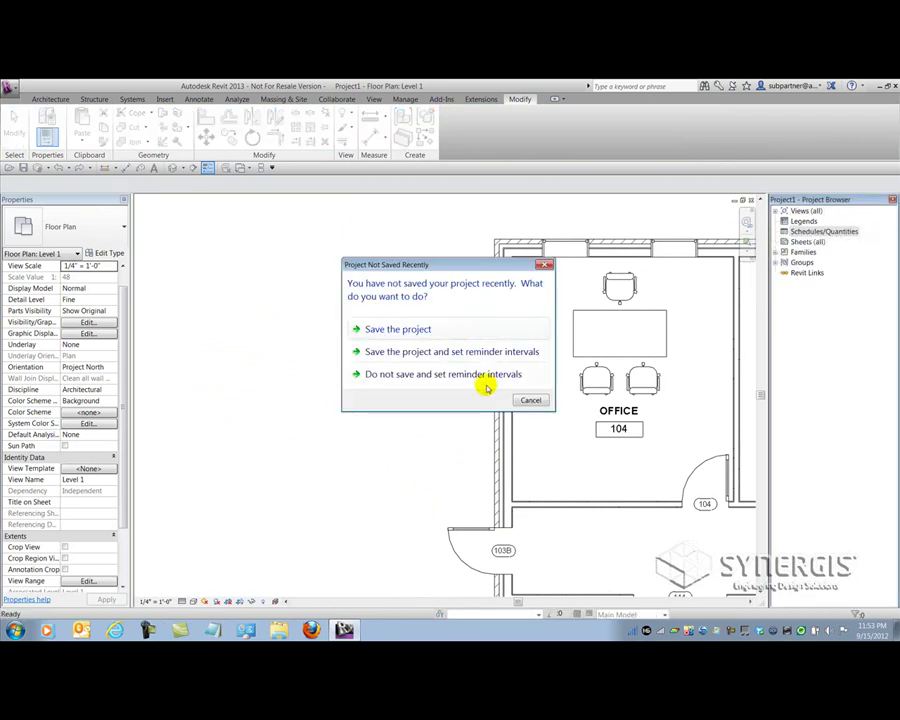
{"action": "left_click", "coordinate": [529, 400]}
{"action": "scroll", "coordinate": [436, 331], "scroll_direction": "down", "scroll_amount": 5}
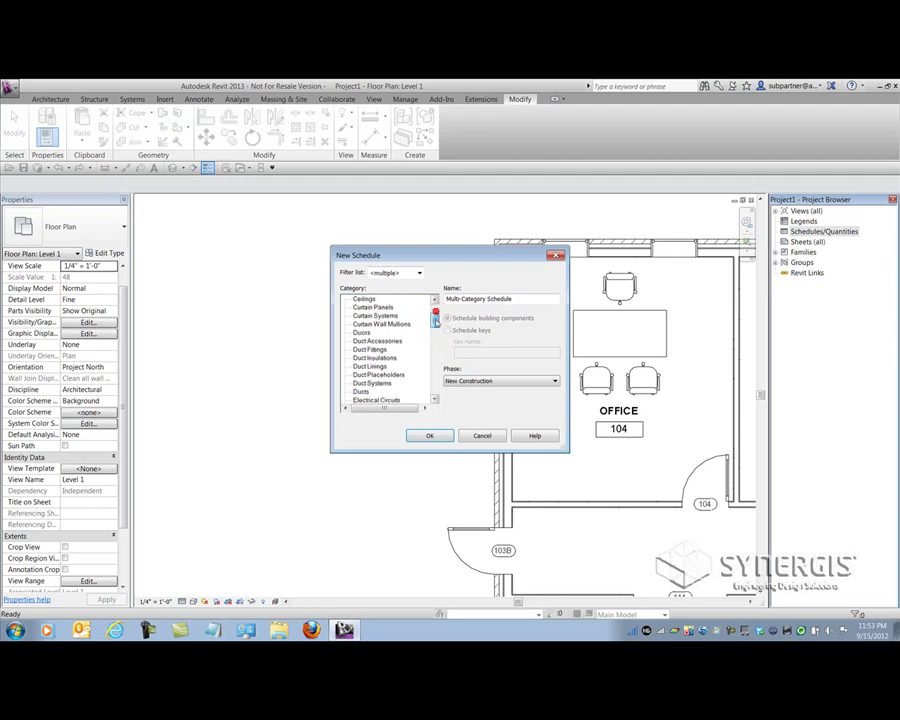
{"action": "scroll", "coordinate": [436, 333], "scroll_direction": "down", "scroll_amount": 5}
{"action": "left_click", "coordinate": [364, 332]}
{"action": "left_click", "coordinate": [431, 437]}
Add Family and Type and Type Mark as scheduled fields, with Type Mark first
{"action": "left_click_drag", "start_coordinate": [400, 228], "coordinate": [414, 270]}
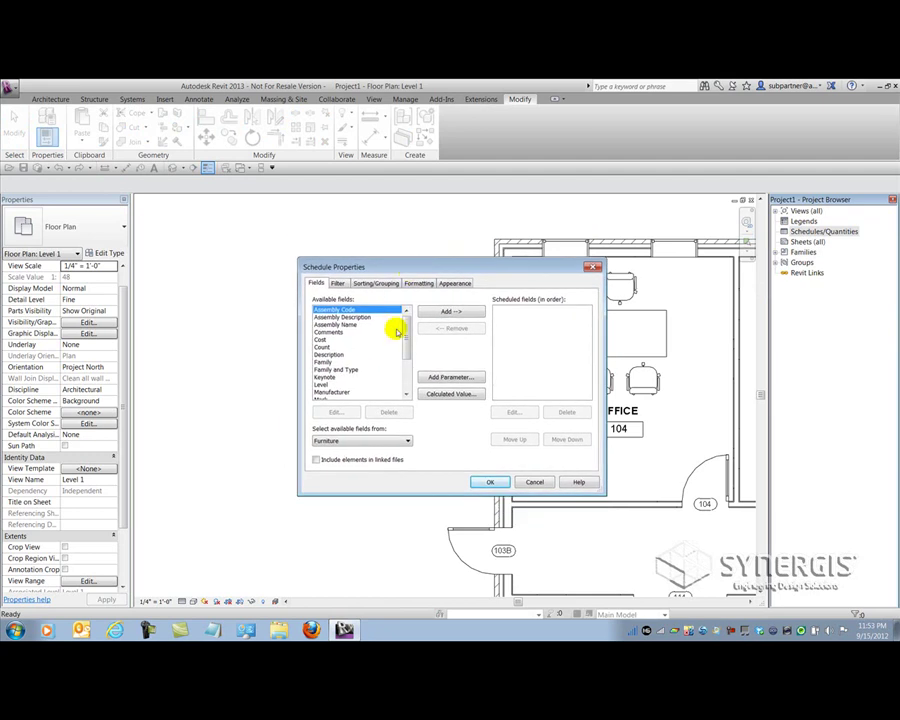
{"action": "mouse_move", "coordinate": [406, 331]}
{"action": "left_mouse_down"}
{"action": "mouse_move", "coordinate": [406, 361]}
{"action": "mouse_move", "coordinate": [405, 319]}
{"action": "mouse_move", "coordinate": [410, 363]}
{"action": "mouse_move", "coordinate": [412, 342]}
{"action": "left_mouse_up"}
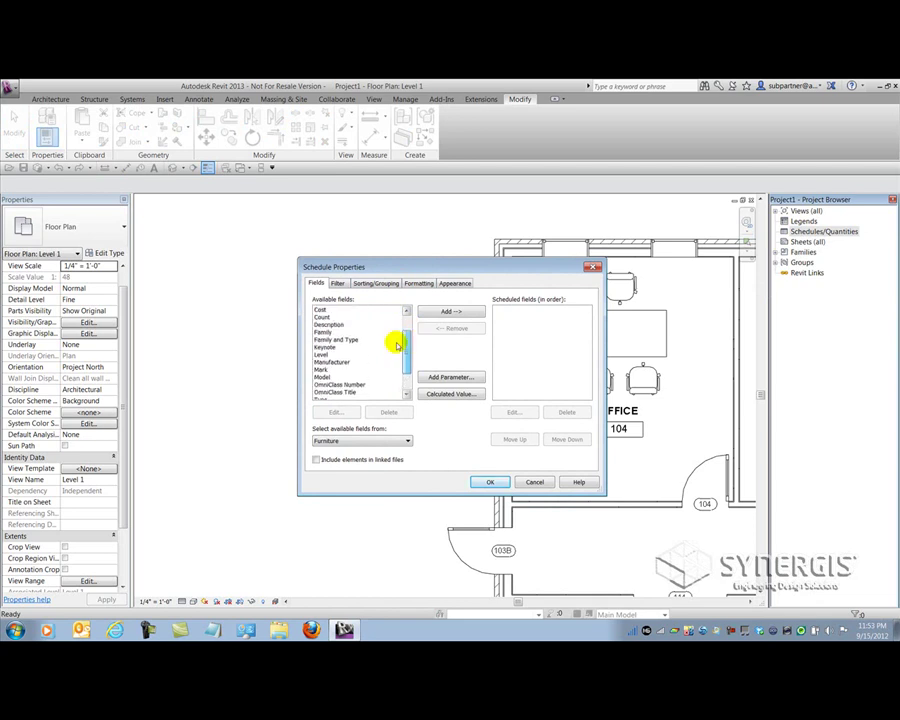
{"action": "scroll", "coordinate": [398, 368], "scroll_direction": "down", "scroll_amount": 2}
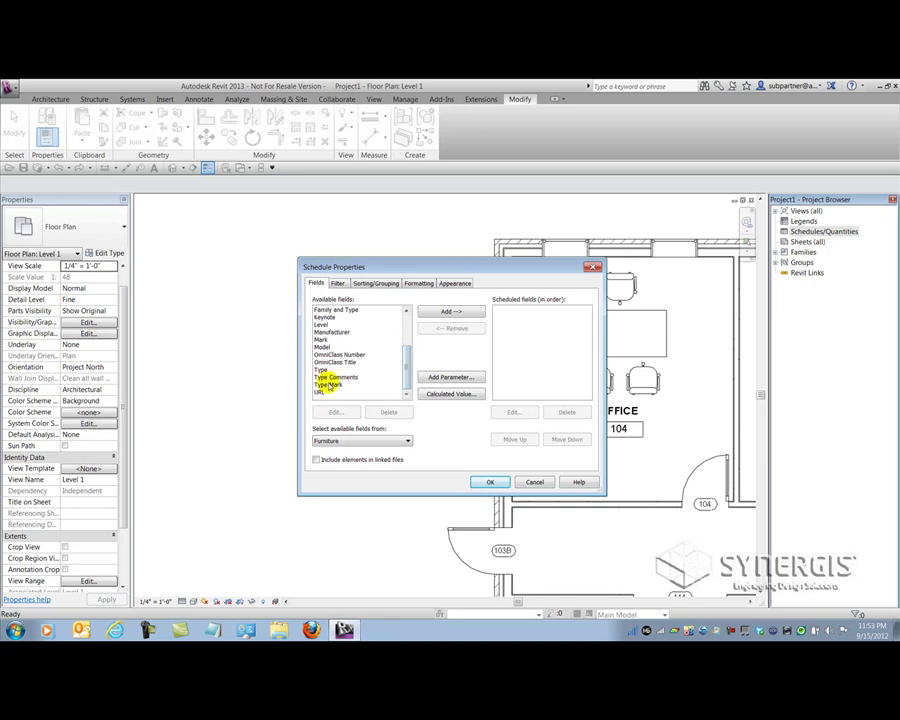
{"action": "double_click", "coordinate": [329, 310]}
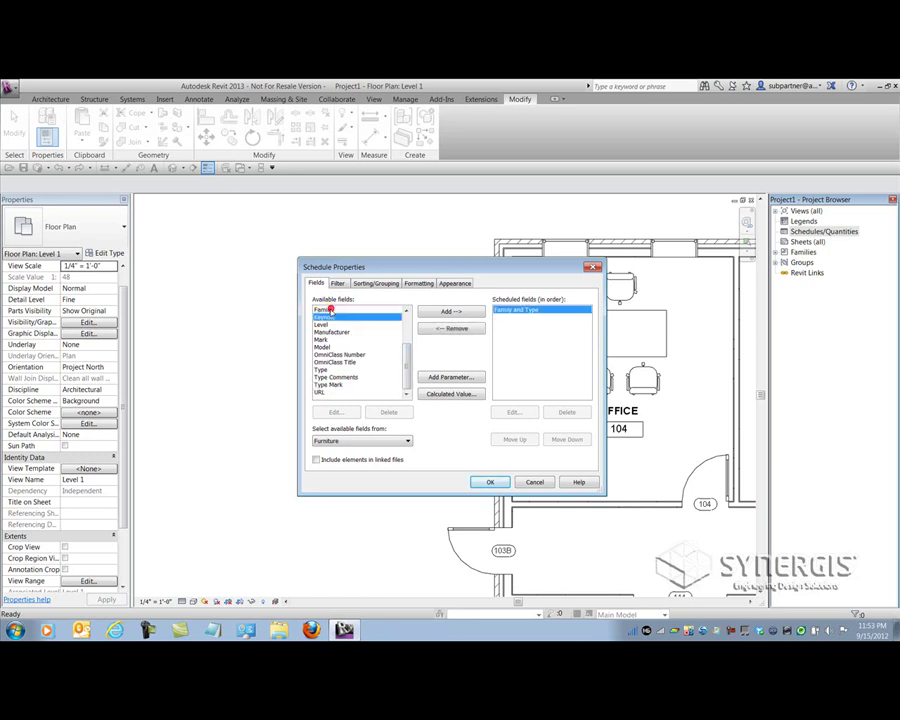
{"action": "double_click", "coordinate": [326, 384]}
{"action": "left_click", "coordinate": [513, 439]}
Append Manufacturer, Model and Count to the scheduled fields
{"action": "left_click", "coordinate": [514, 317]}
{"action": "scroll", "coordinate": [400, 352], "scroll_direction": "up", "scroll_amount": 1}
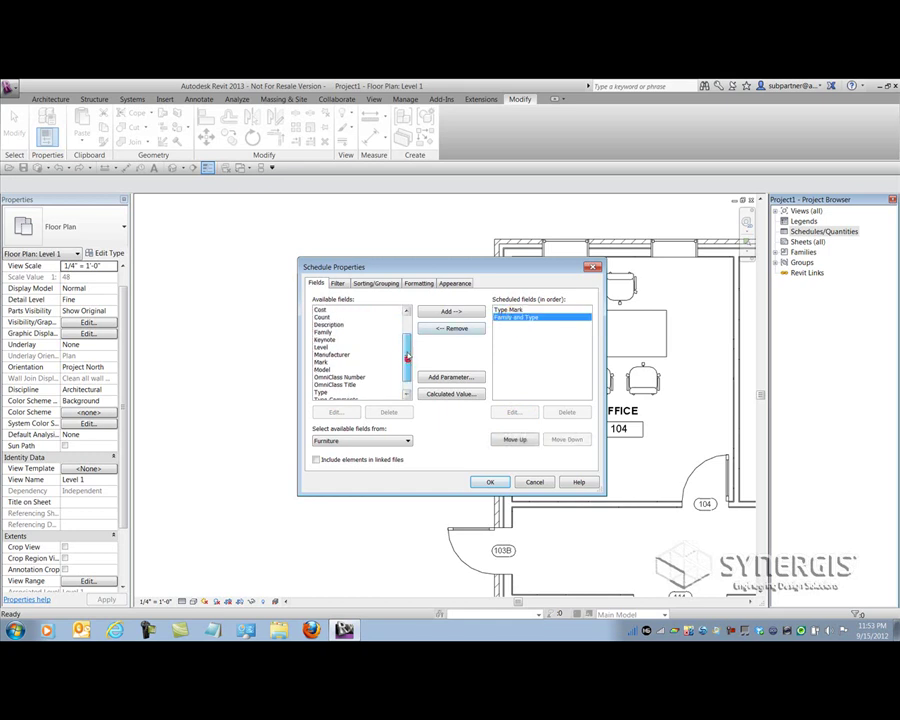
{"action": "double_click", "coordinate": [336, 355]}
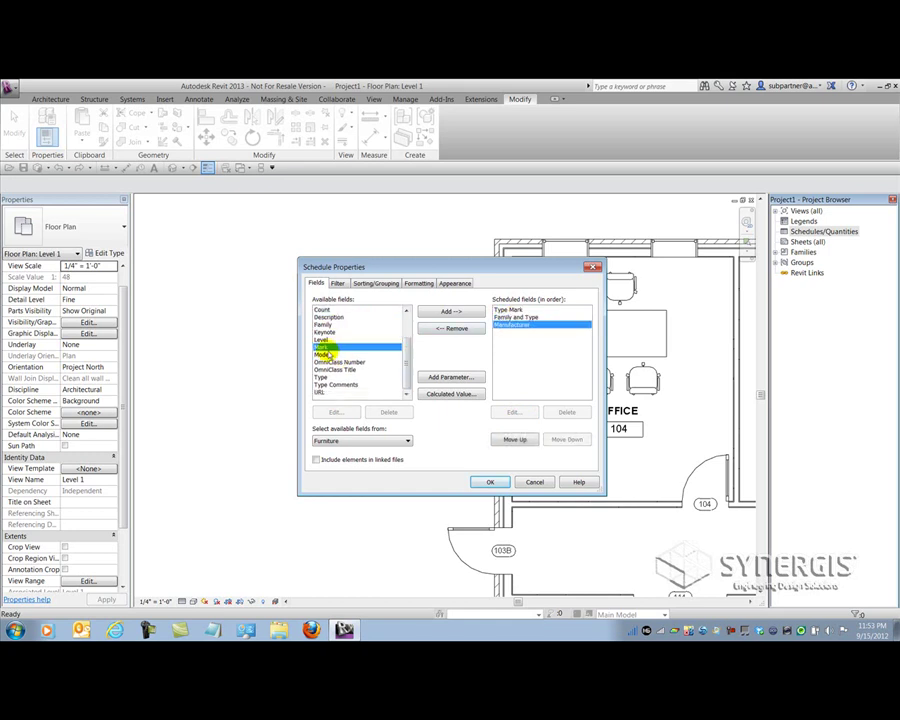
{"action": "double_click", "coordinate": [326, 355]}
{"action": "double_click", "coordinate": [322, 310]}
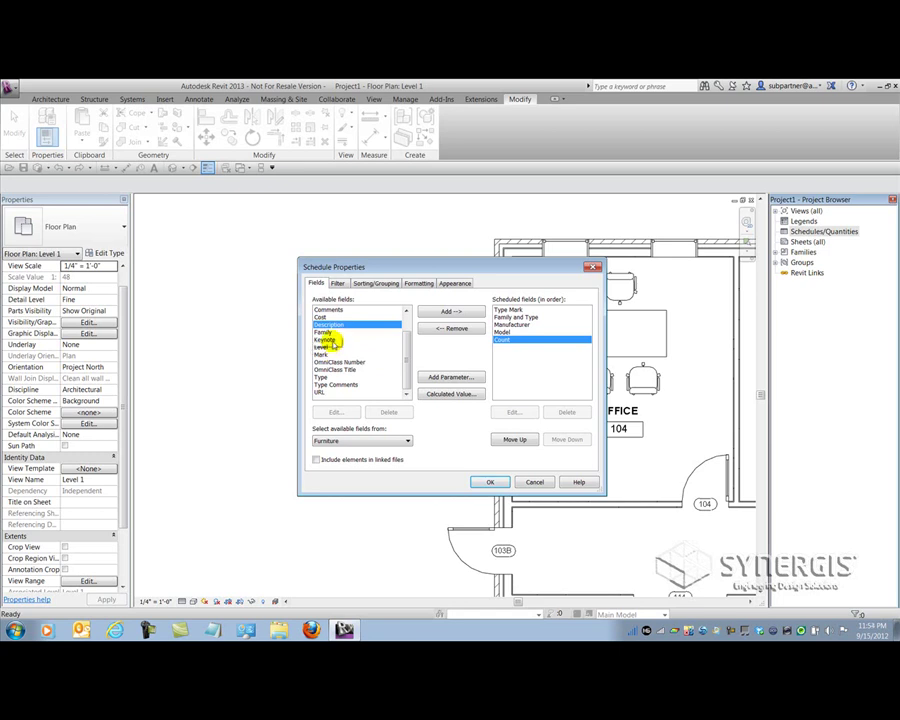
{"action": "left_click_drag", "start_coordinate": [405, 355], "coordinate": [403, 344]}
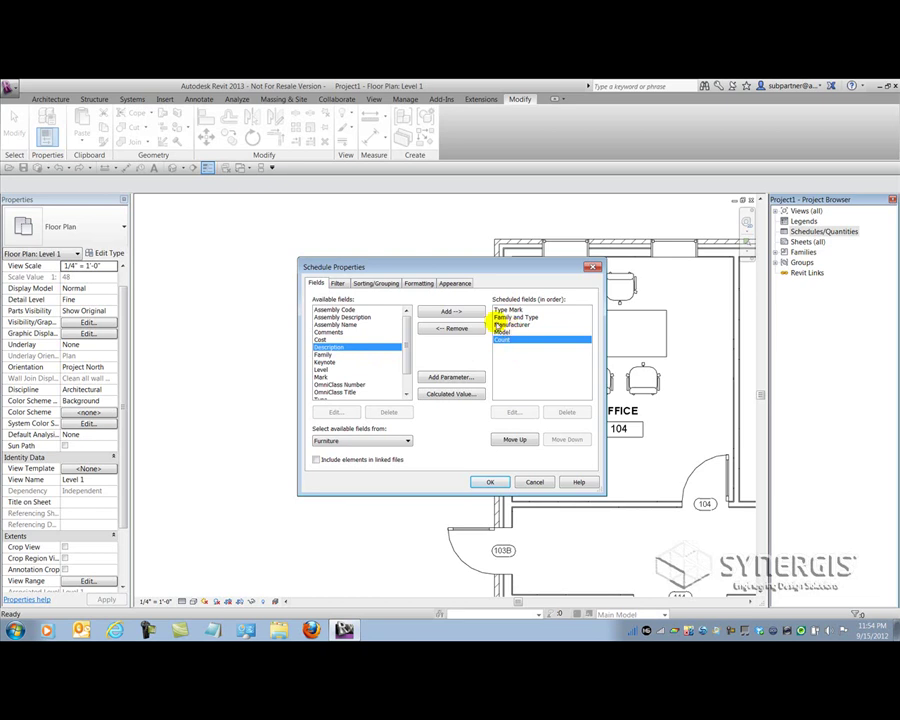
{"action": "left_click", "coordinate": [375, 283]}
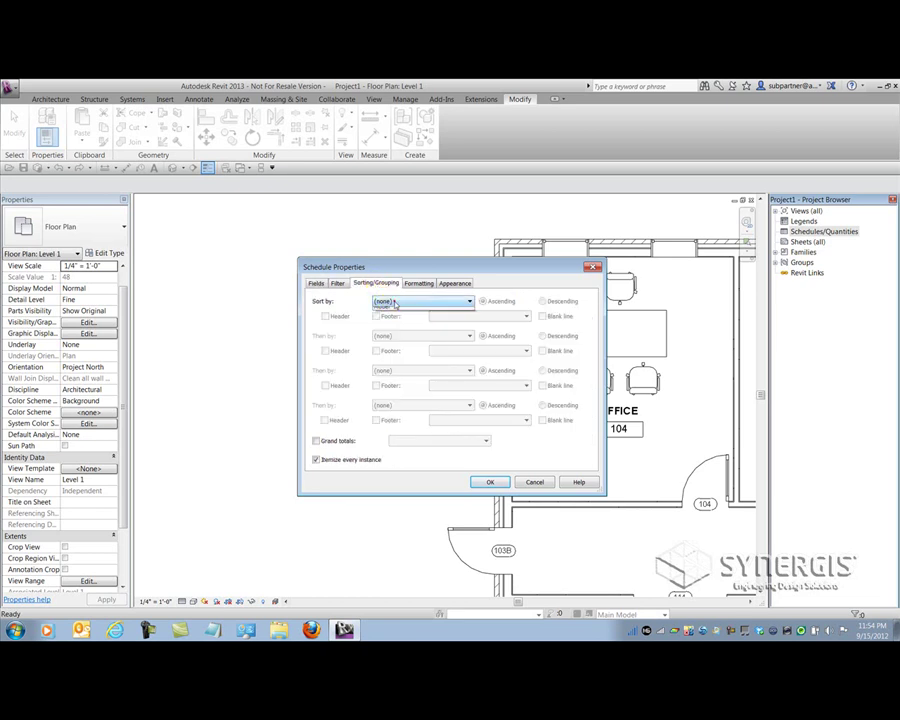
Sort by Type Mark, then Family and Type, with Itemize every instance unchecked
{"action": "left_click", "coordinate": [395, 301]}
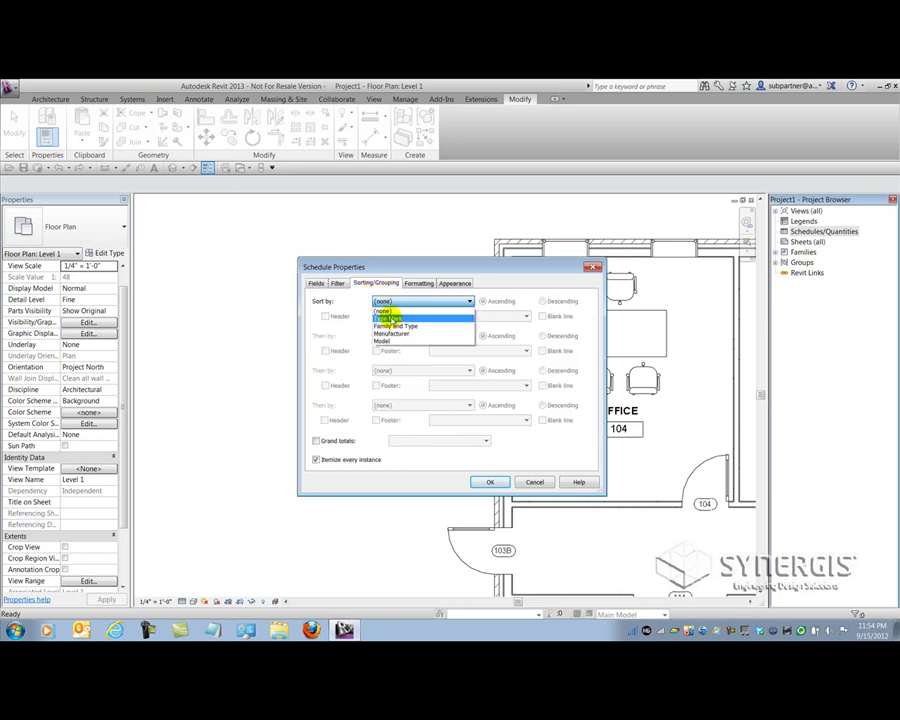
{"action": "left_click", "coordinate": [388, 318]}
{"action": "left_click", "coordinate": [392, 337]}
{"action": "left_click", "coordinate": [394, 360]}
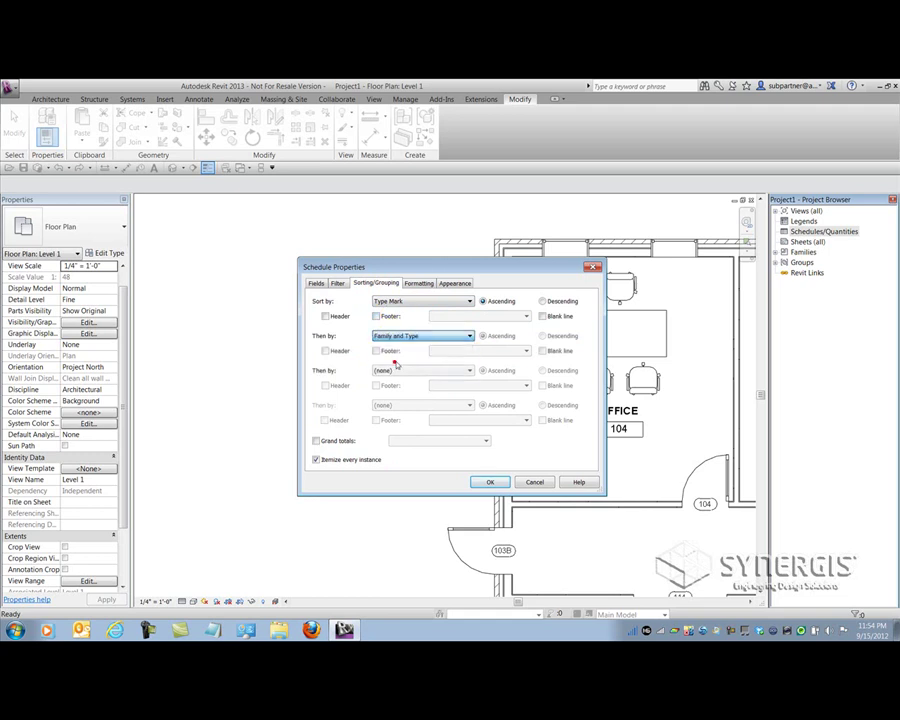
{"action": "left_click", "coordinate": [330, 461]}
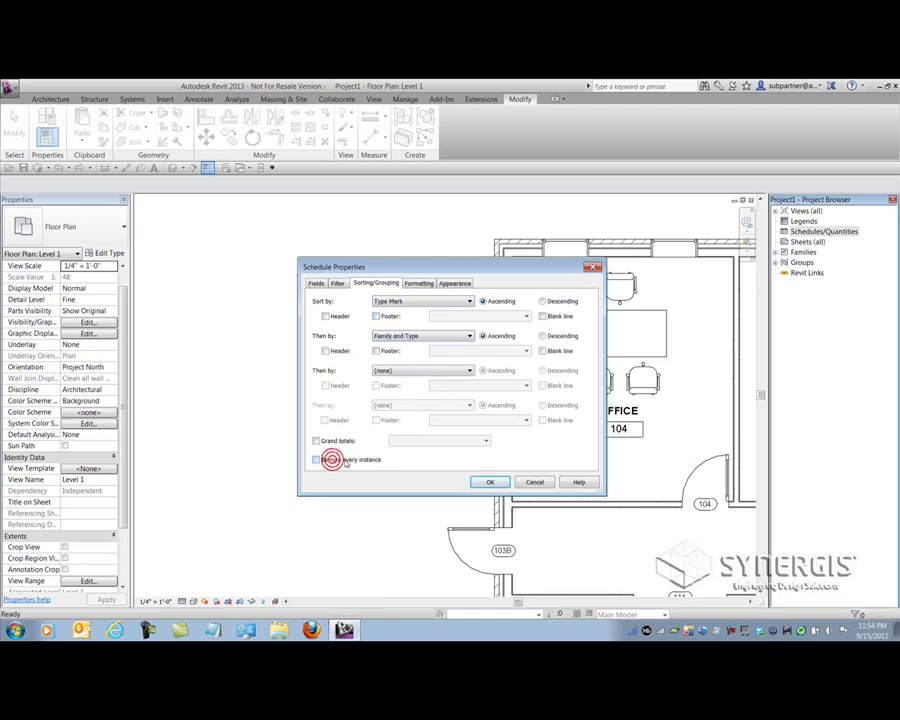
{"action": "left_click", "coordinate": [492, 483]}
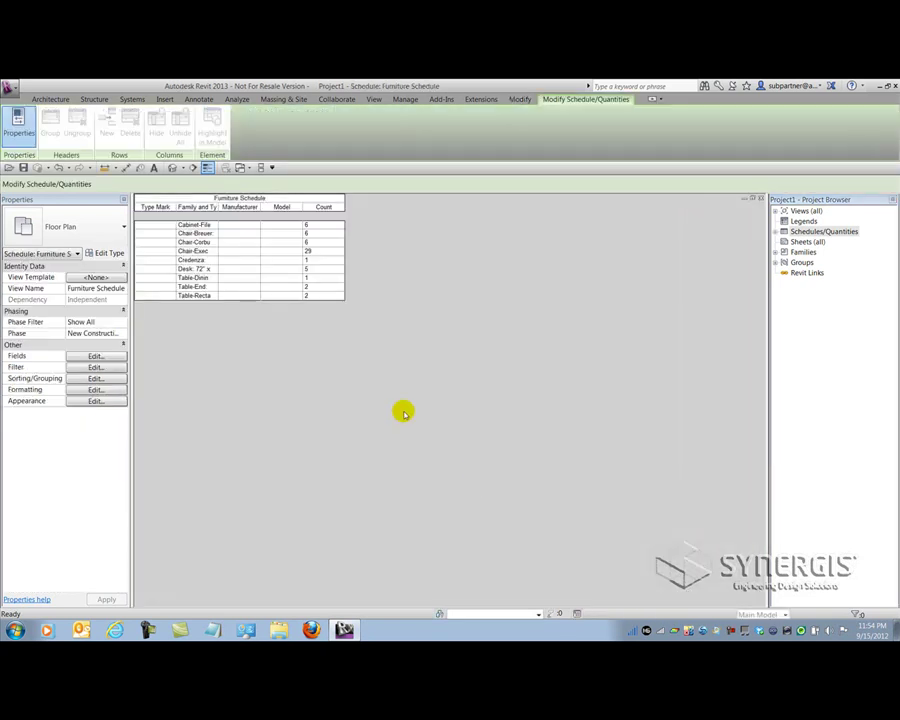
Widen the Manufacturer, Model, Count, Family and Type, and Type Mark columns
{"action": "double_click", "coordinate": [258, 208]}
{"action": "left_click_drag", "start_coordinate": [326, 207], "coordinate": [417, 207]}
{"action": "left_click_drag", "start_coordinate": [219, 207], "coordinate": [258, 207]}
{"action": "left_click_drag", "start_coordinate": [177, 207], "coordinate": [186, 207]}
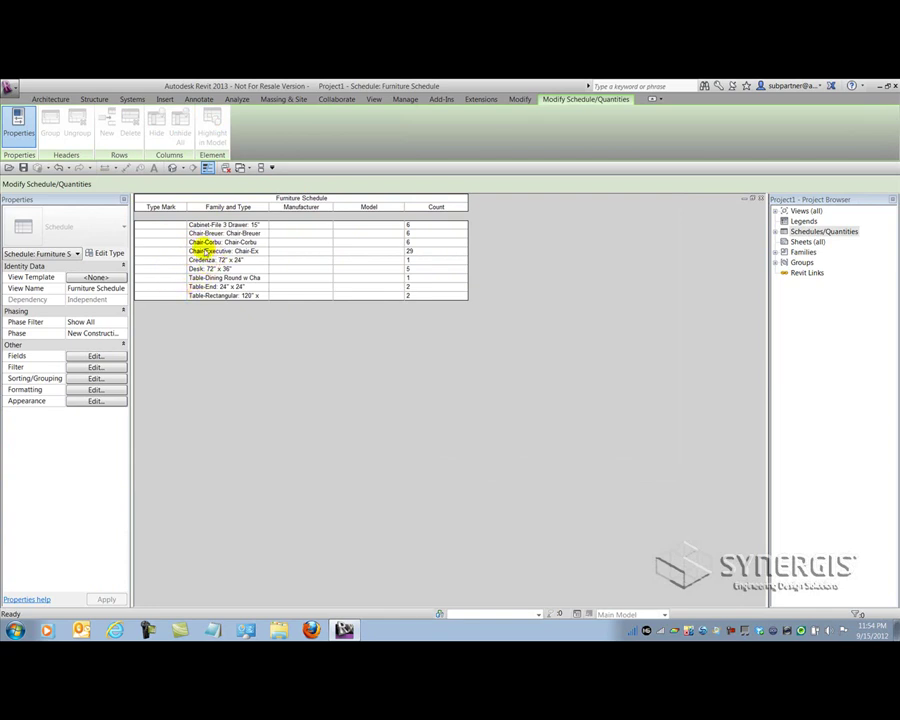
Enter F-1, Herman Miller and HM11a for Chair-Executive, then tile the schedule beside the plan
{"action": "left_click", "coordinate": [175, 250]}
{"action": "left_click", "coordinate": [175, 250]}
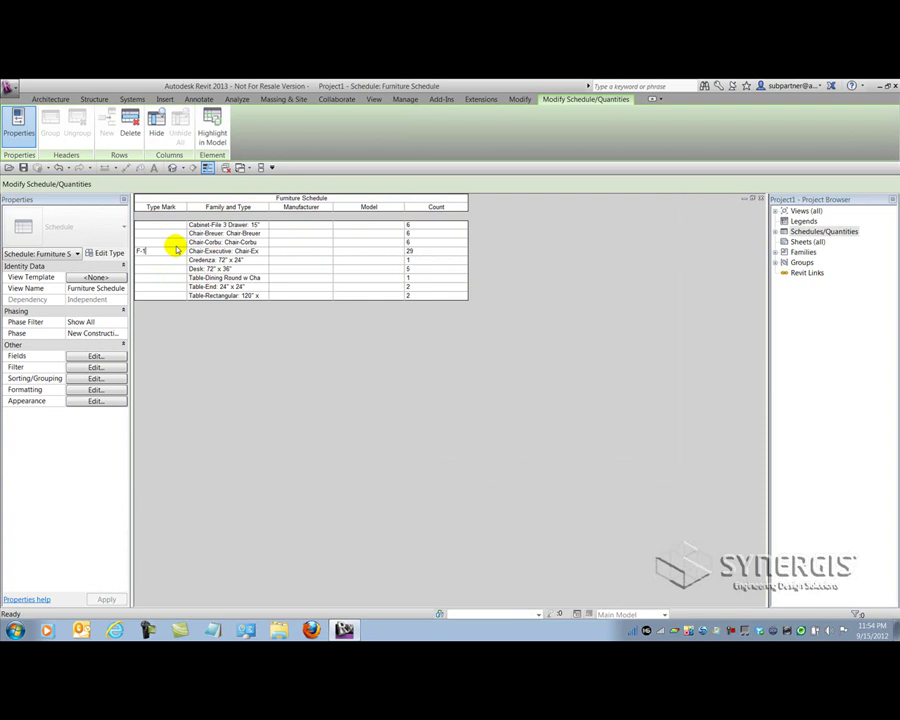
{"action": "type", "text": "F-1"}
{"action": "key", "text": "Return"}
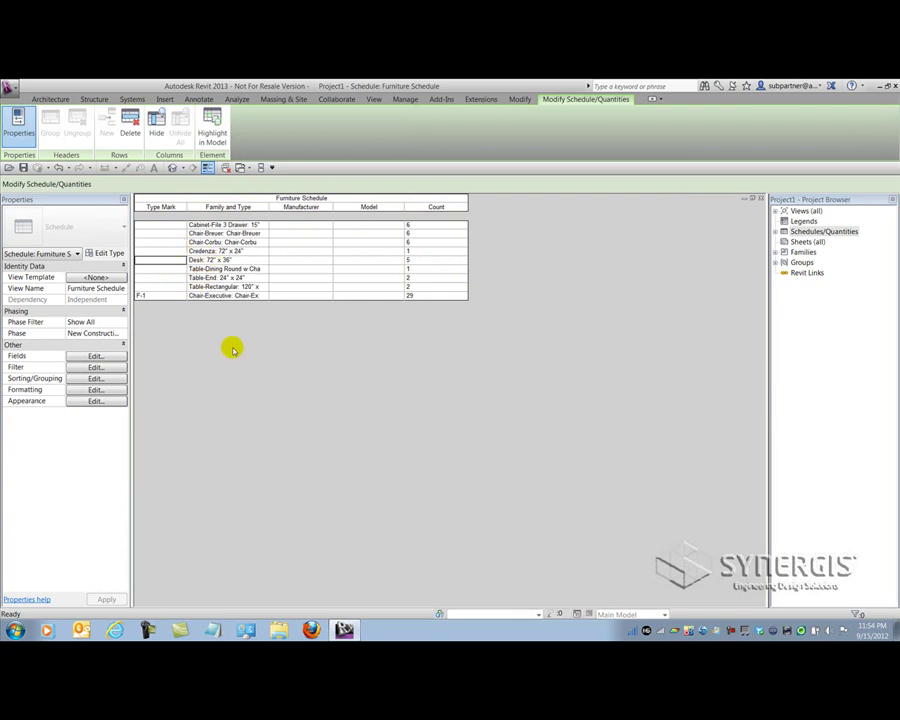
{"action": "left_click", "coordinate": [307, 296]}
{"action": "type", "text": "Herman Miller"}
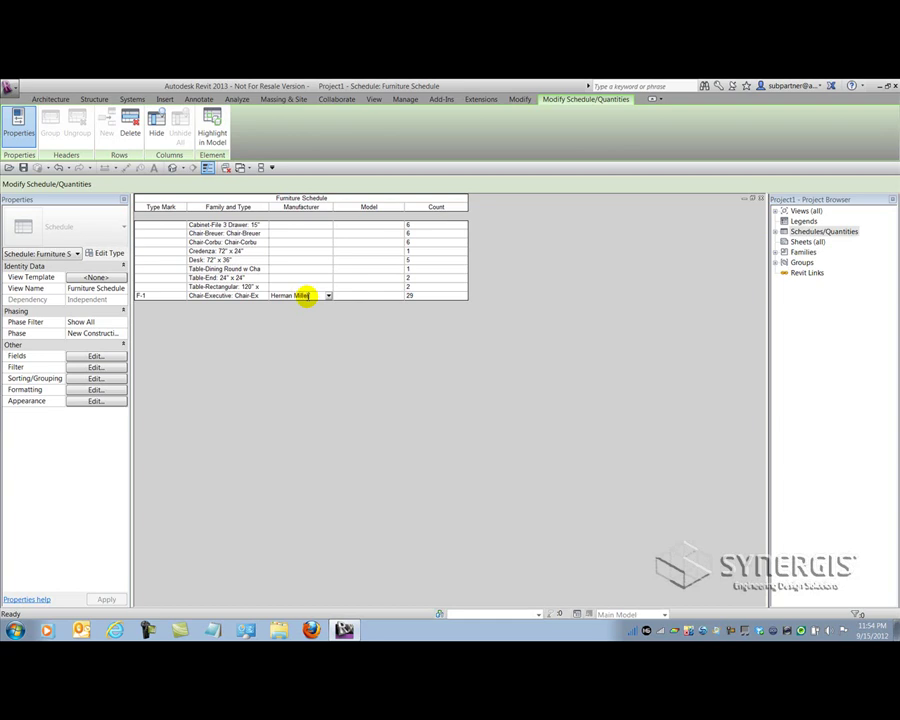
{"action": "key", "text": "Tab"}
{"action": "type", "text": "H"}
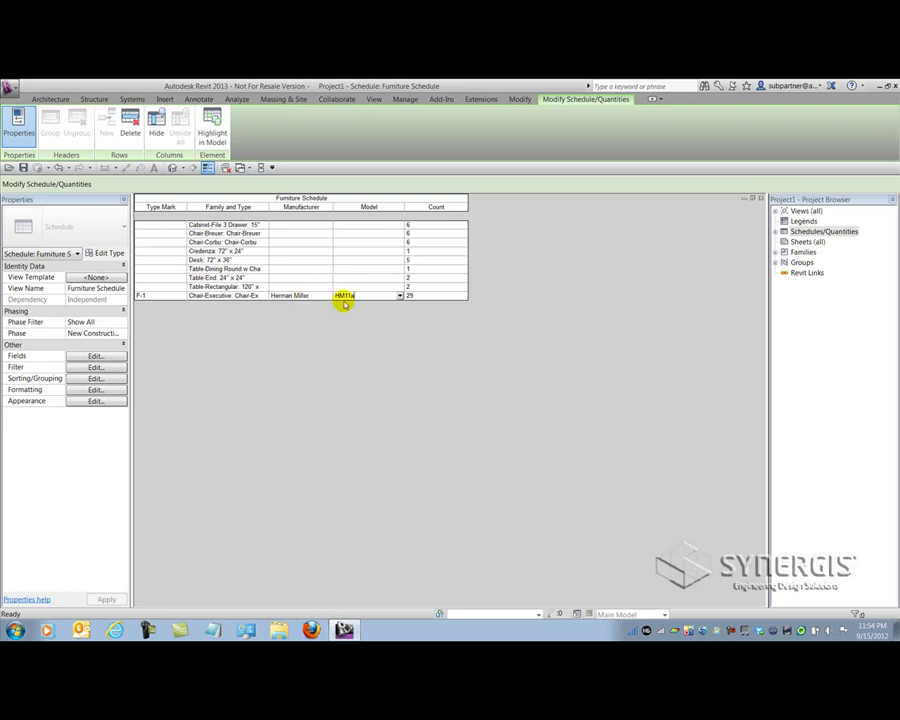
{"action": "left_click", "coordinate": [260, 167]}
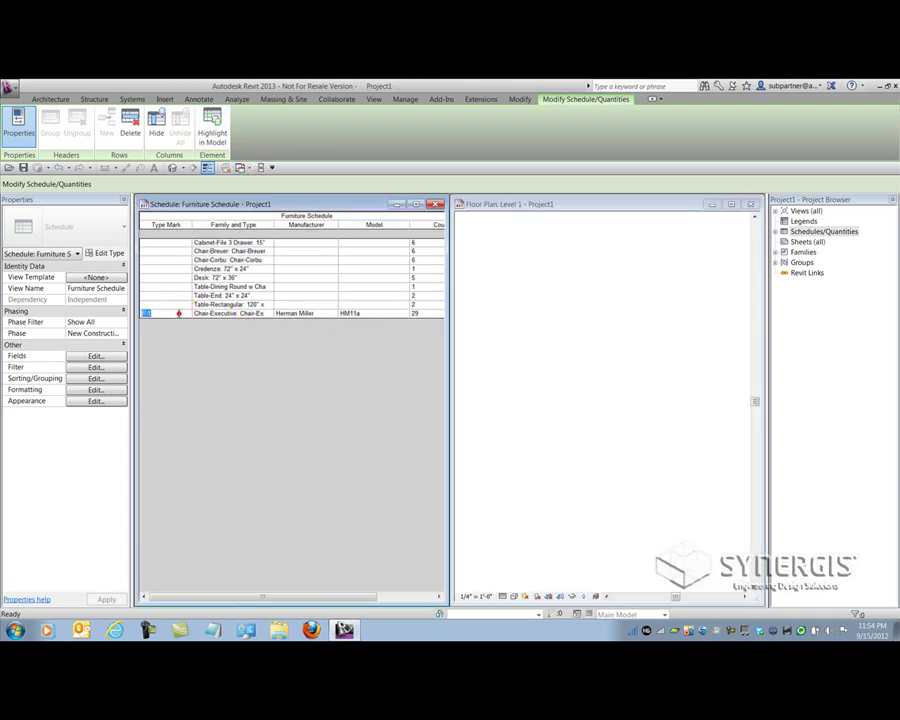
Activate the Level 1 plan, clear the selection, and zoom in on office 104
{"action": "left_click", "coordinate": [599, 370]}
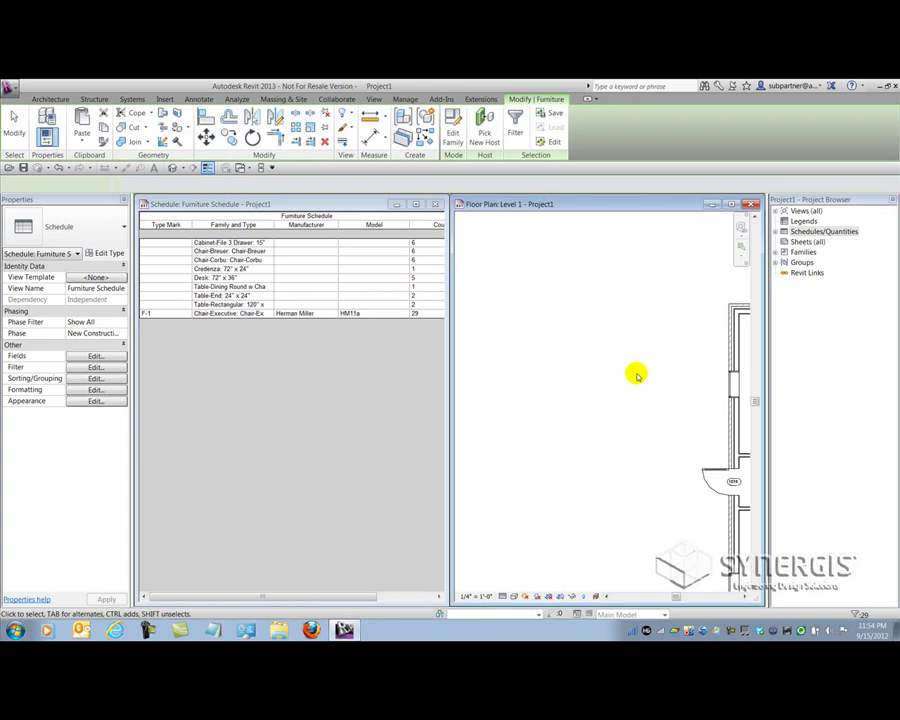
{"action": "scroll", "coordinate": [627, 372], "scroll_direction": "down", "scroll_amount": 3}
{"action": "scroll", "coordinate": [563, 368], "scroll_direction": "up", "scroll_amount": 2}
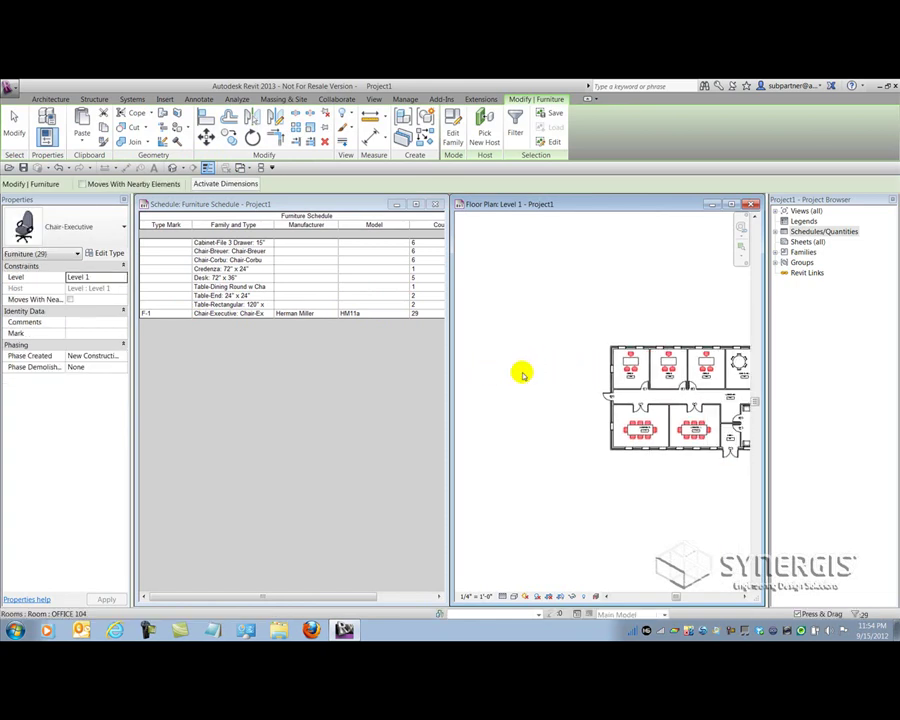
{"action": "scroll", "coordinate": [490, 372], "scroll_direction": "down", "scroll_amount": 1}
{"action": "scroll", "coordinate": [578, 362], "scroll_direction": "up", "scroll_amount": 1}
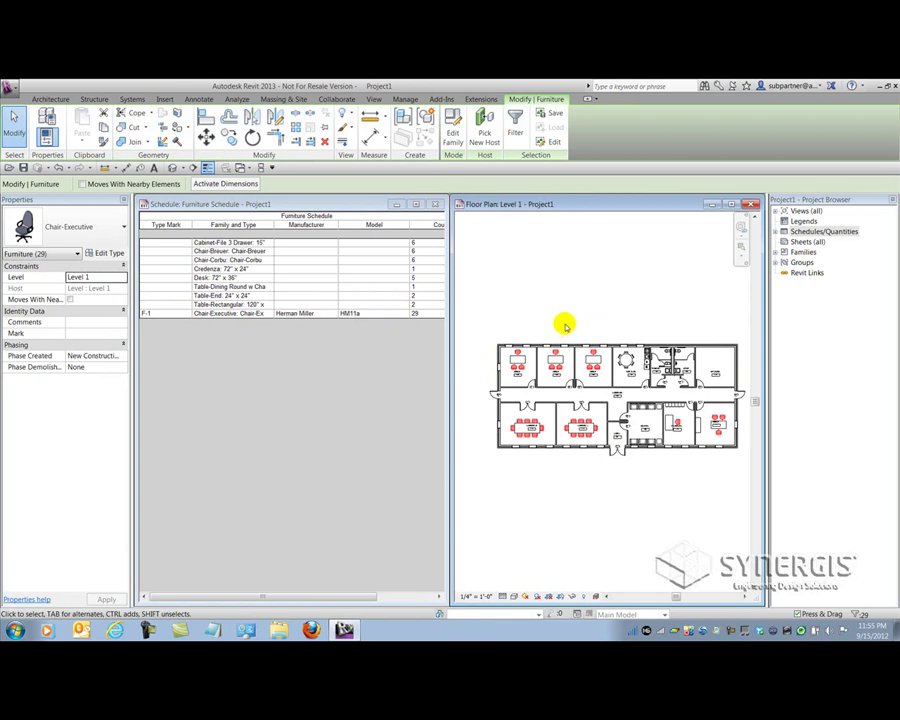
{"action": "left_click", "coordinate": [548, 329]}
{"action": "scroll", "coordinate": [515, 362], "scroll_direction": "up", "scroll_amount": 1}
{"action": "scroll", "coordinate": [515, 362], "scroll_direction": "up", "scroll_amount": 8}
{"action": "scroll", "coordinate": [540, 410], "scroll_direction": "down", "scroll_amount": 4}
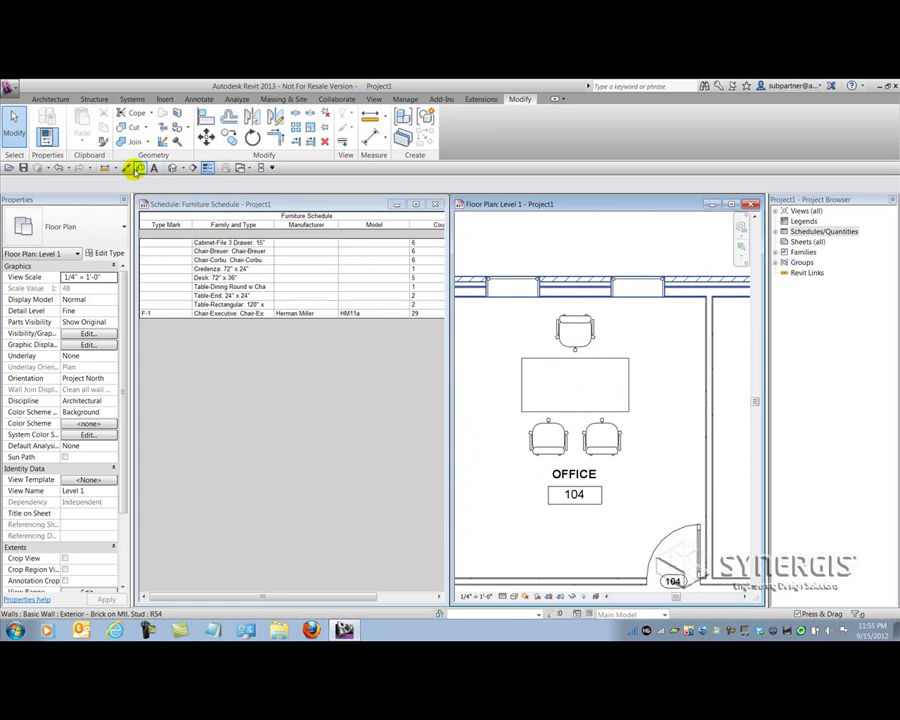
Tag the executive chair and both front chairs in office 104, then edit the Furniture Tag family
{"action": "left_click", "coordinate": [139, 168]}
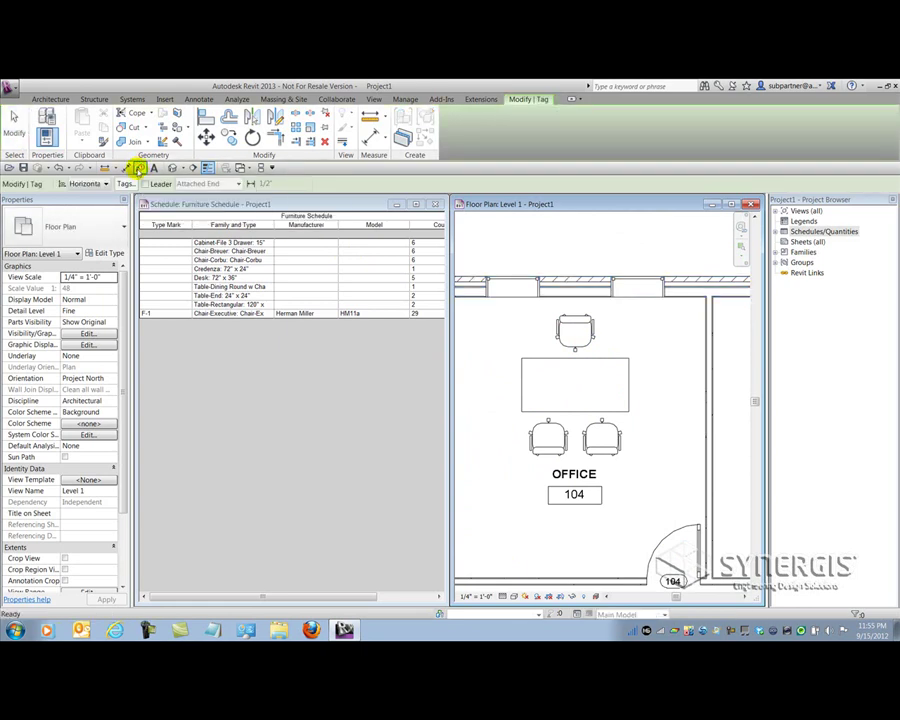
{"action": "left_click", "coordinate": [558, 336]}
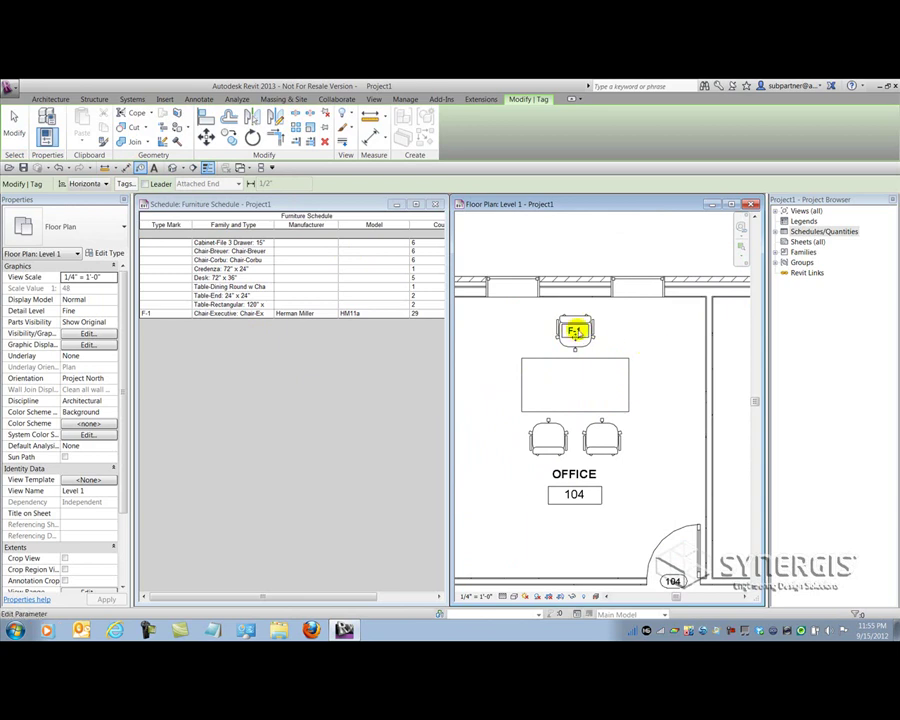
{"action": "left_click", "coordinate": [604, 432]}
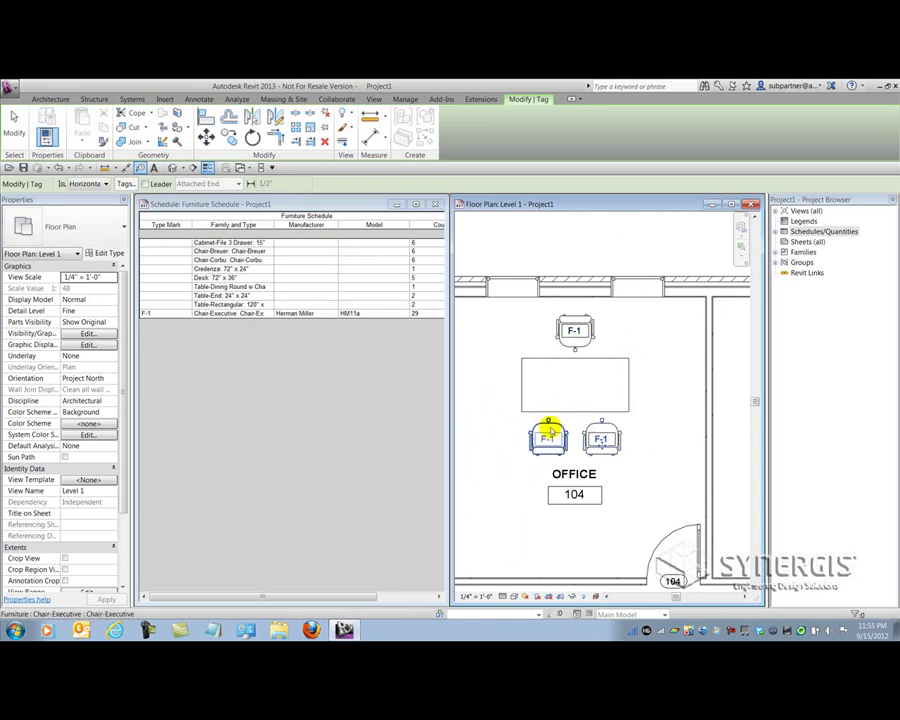
{"action": "left_click", "coordinate": [547, 428]}
{"action": "left_click", "coordinate": [13, 119]}
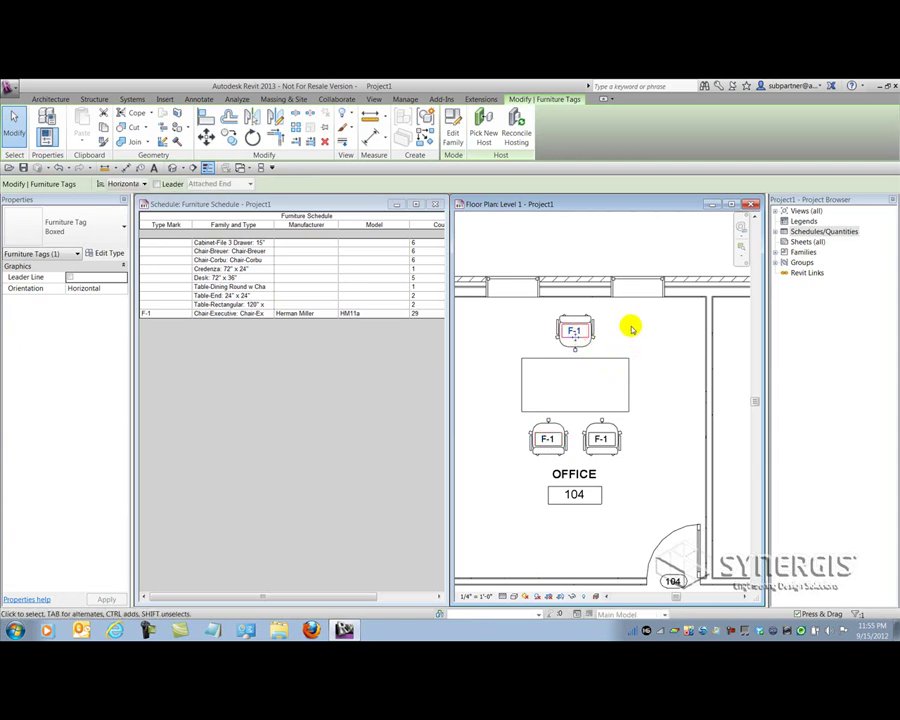
{"action": "left_click", "coordinate": [452, 133]}
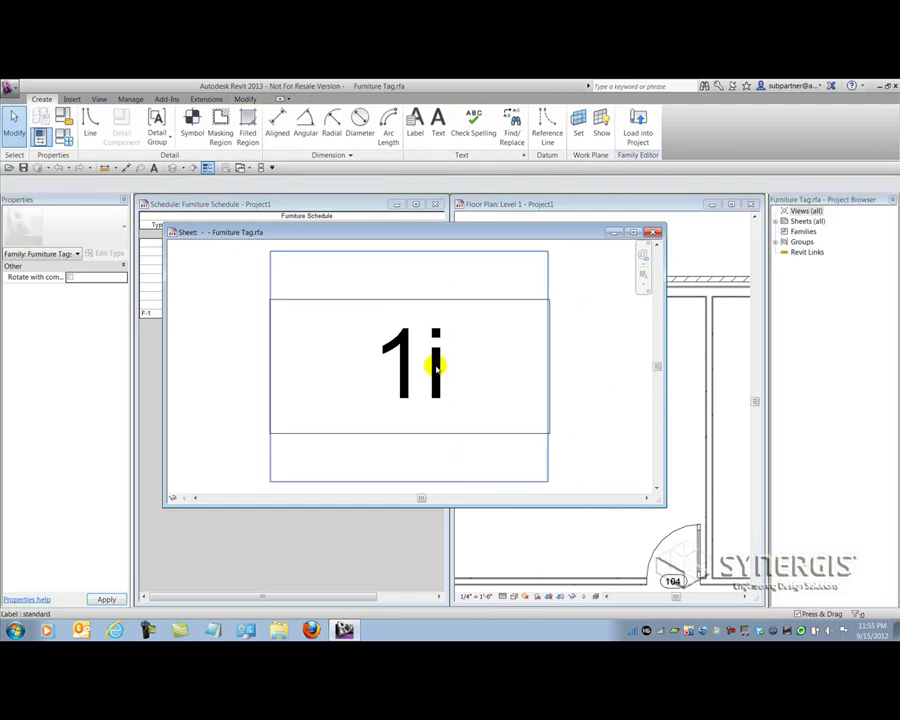
Select the 1i label, review Family Category and Parameters unchanged, then open Edit Label
{"action": "left_click", "coordinate": [449, 372]}
{"action": "left_click", "coordinate": [450, 372]}
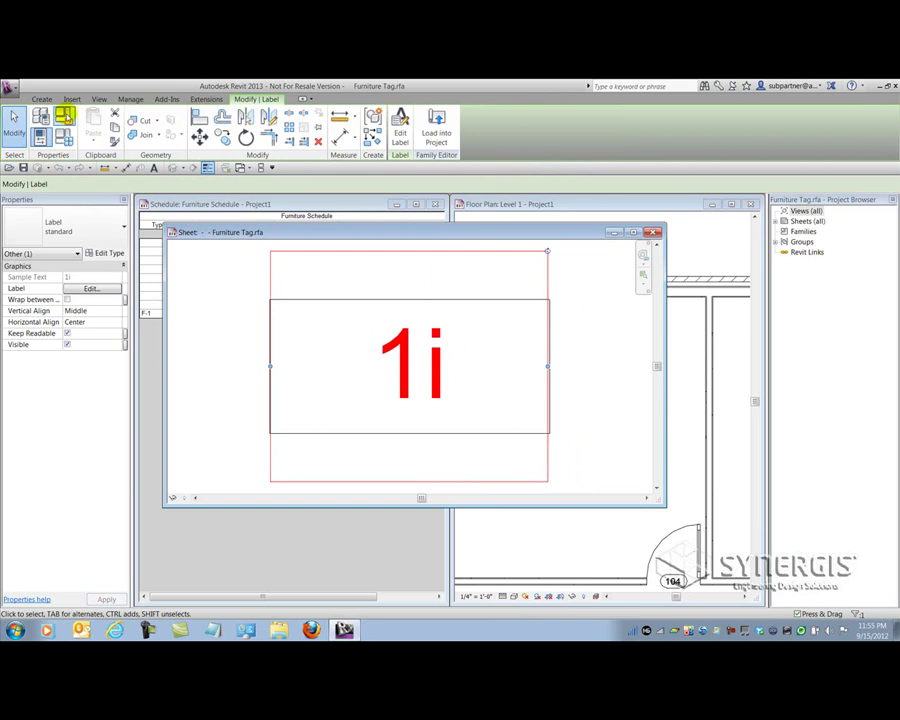
{"action": "left_click", "coordinate": [64, 116]}
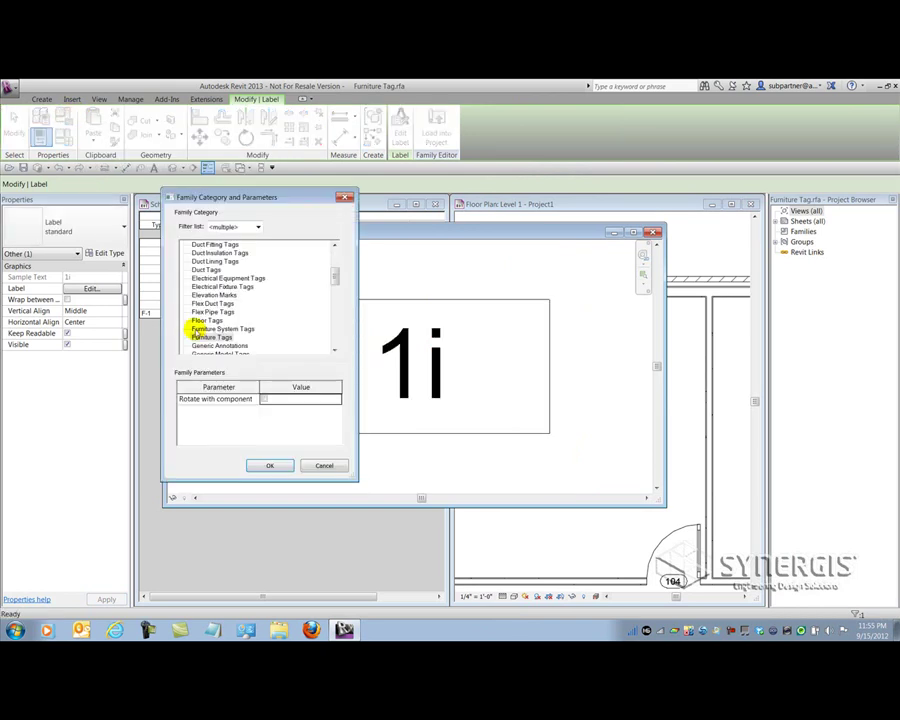
{"action": "left_click", "coordinate": [325, 465]}
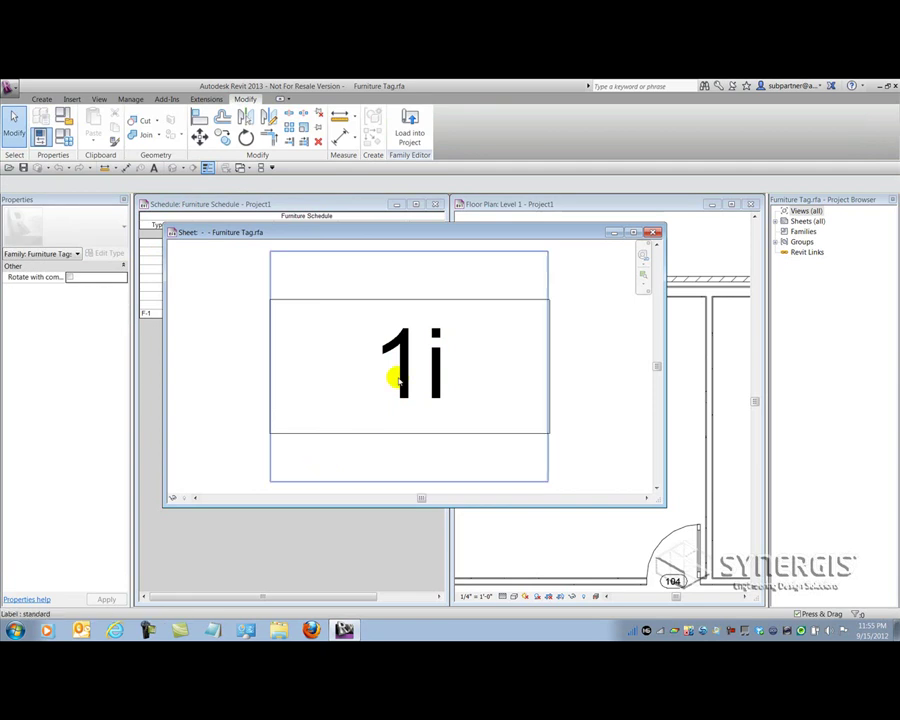
{"action": "left_click", "coordinate": [400, 376]}
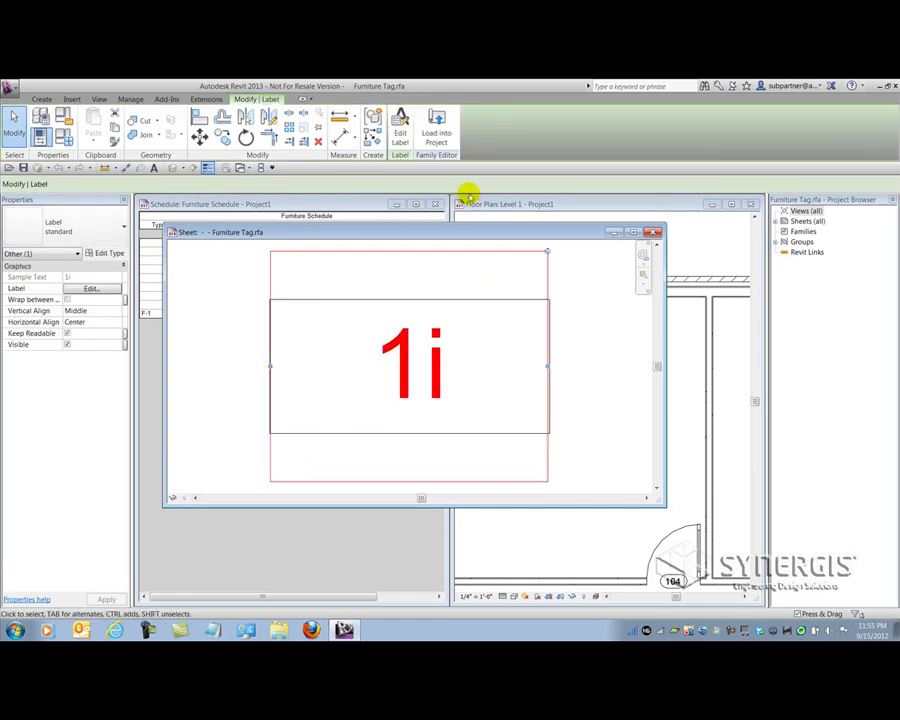
{"action": "left_click", "coordinate": [399, 134]}
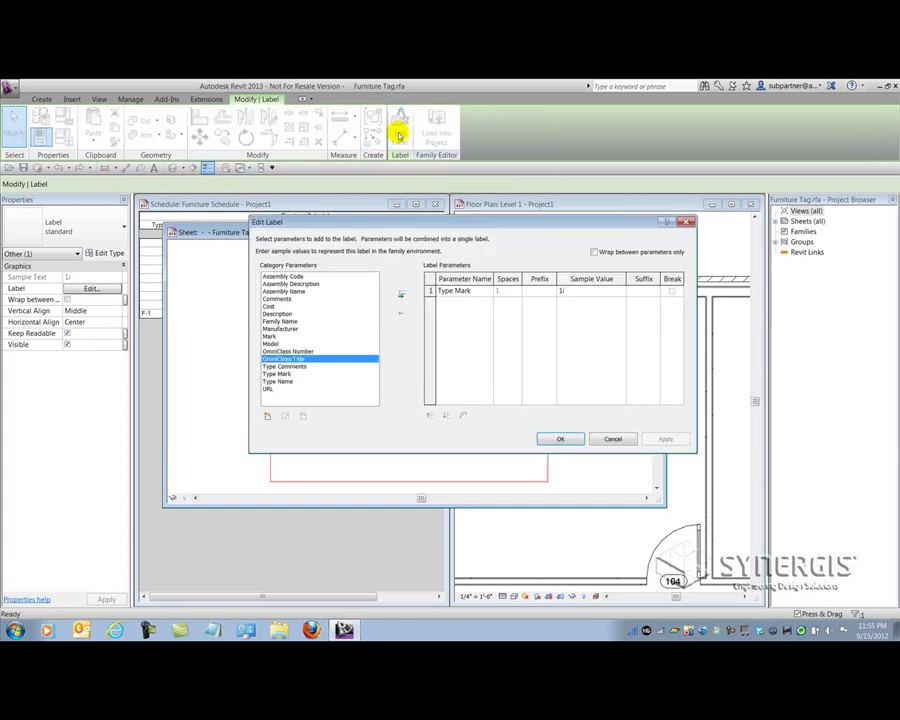
Add Manufacturer and Model to the label, with breaks after Type Mark and Manufacturer
{"action": "left_click", "coordinate": [441, 290]}
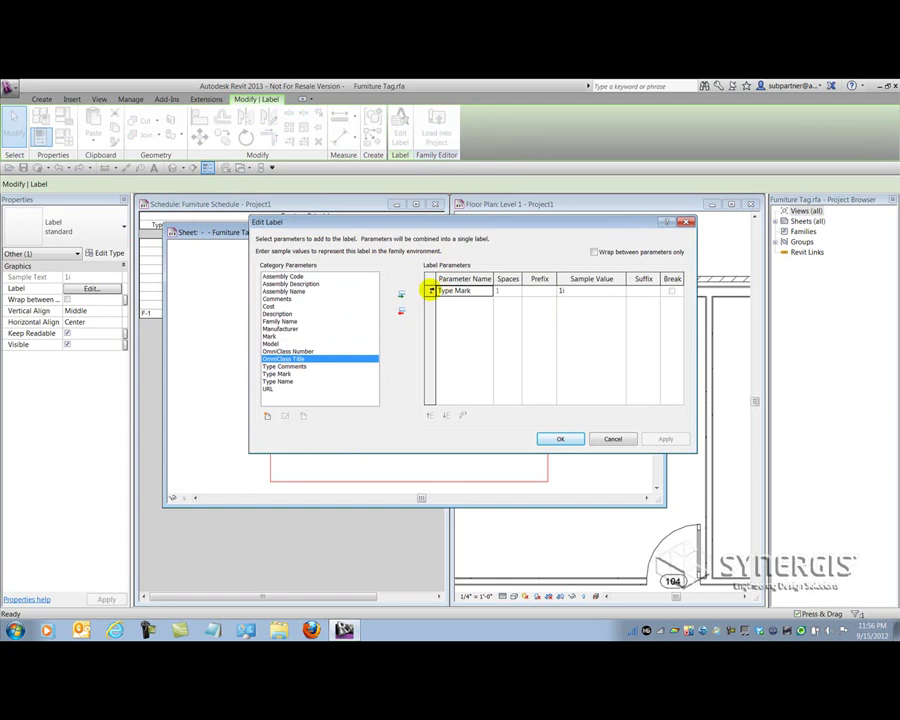
{"action": "double_click", "coordinate": [281, 329]}
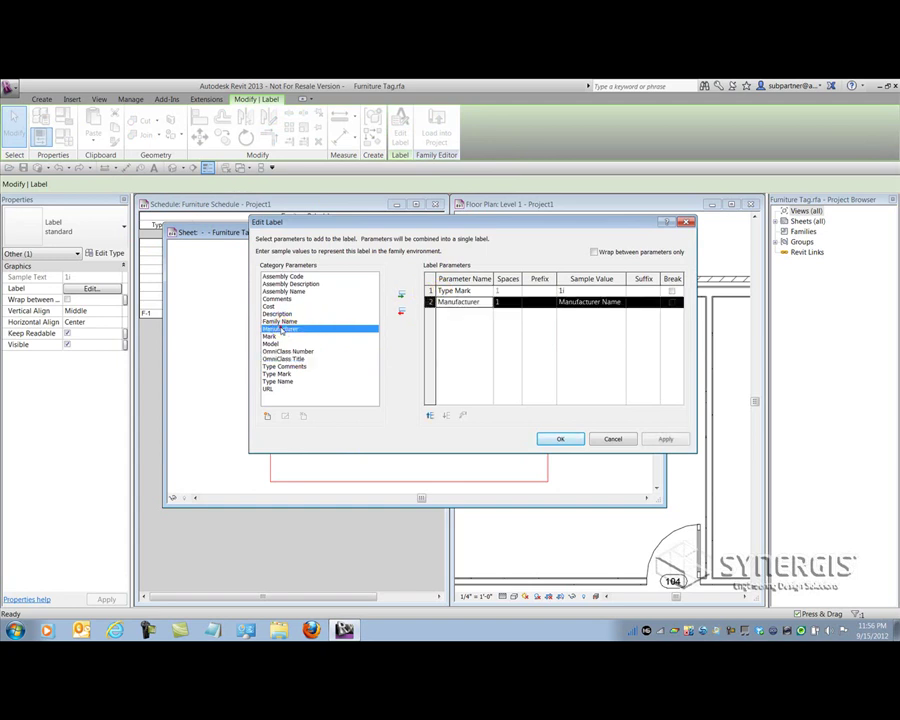
{"action": "double_click", "coordinate": [272, 343]}
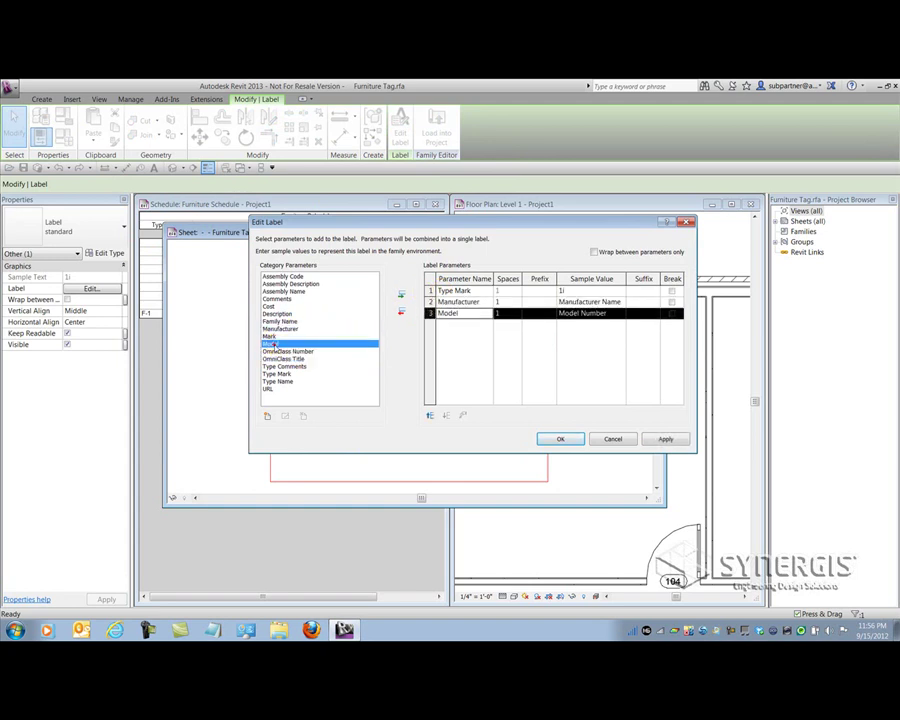
{"action": "left_click", "coordinate": [670, 291]}
{"action": "left_click", "coordinate": [671, 301]}
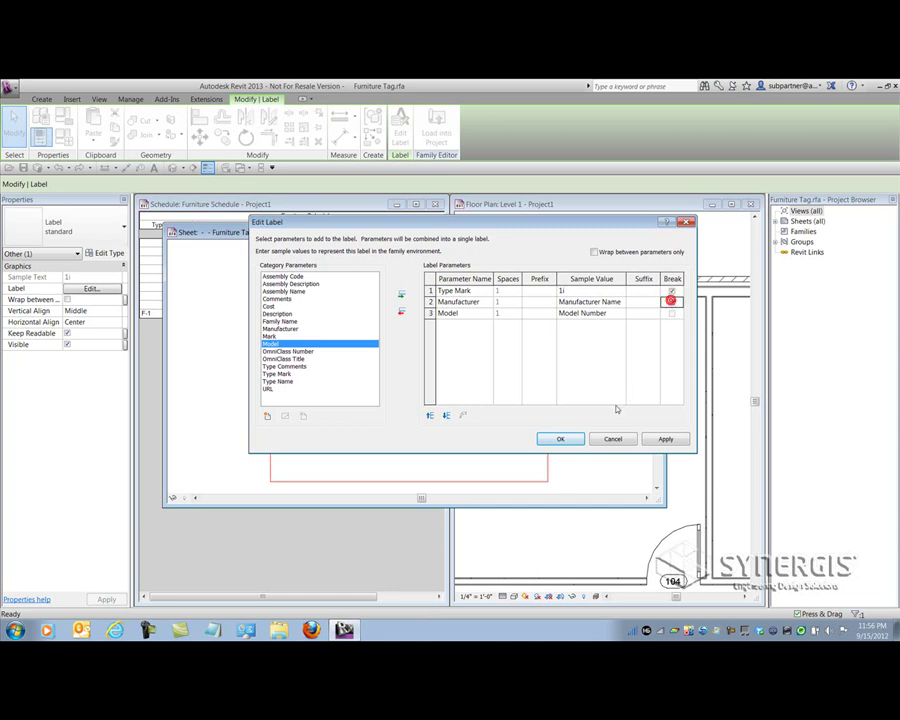
{"action": "left_click", "coordinate": [560, 439]}
{"action": "scroll", "coordinate": [536, 392], "scroll_direction": "down", "scroll_amount": 4}
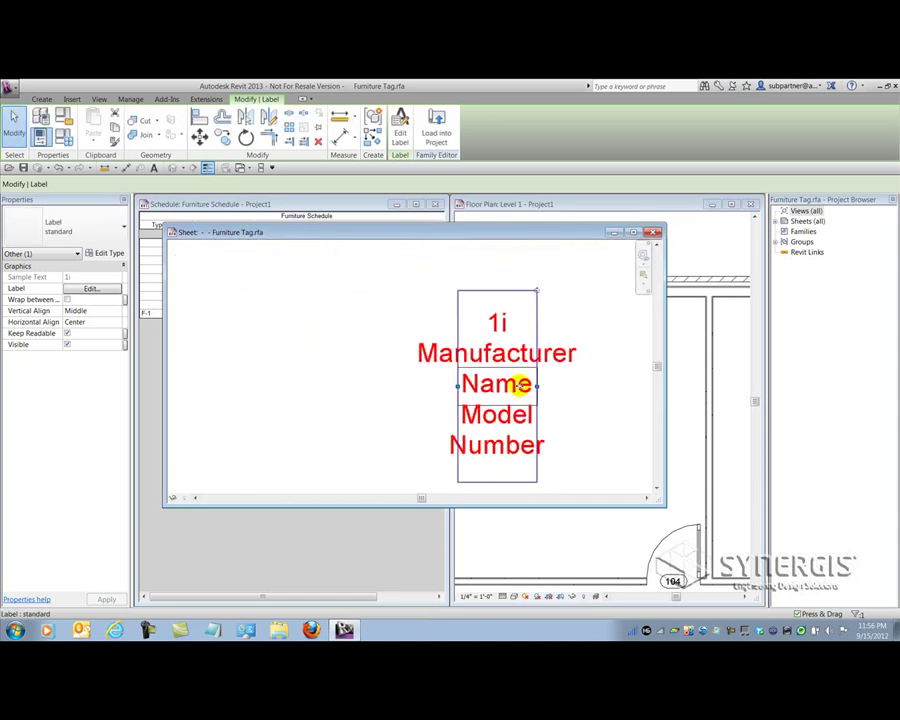
Top-align and widen the tag label, then load it into the project, overwriting the existing Furniture Tag
{"action": "left_click", "coordinate": [117, 312]}
{"action": "left_click", "coordinate": [85, 322]}
{"action": "middle_click_drag", "start_coordinate": [500, 397], "coordinate": [488, 339]}
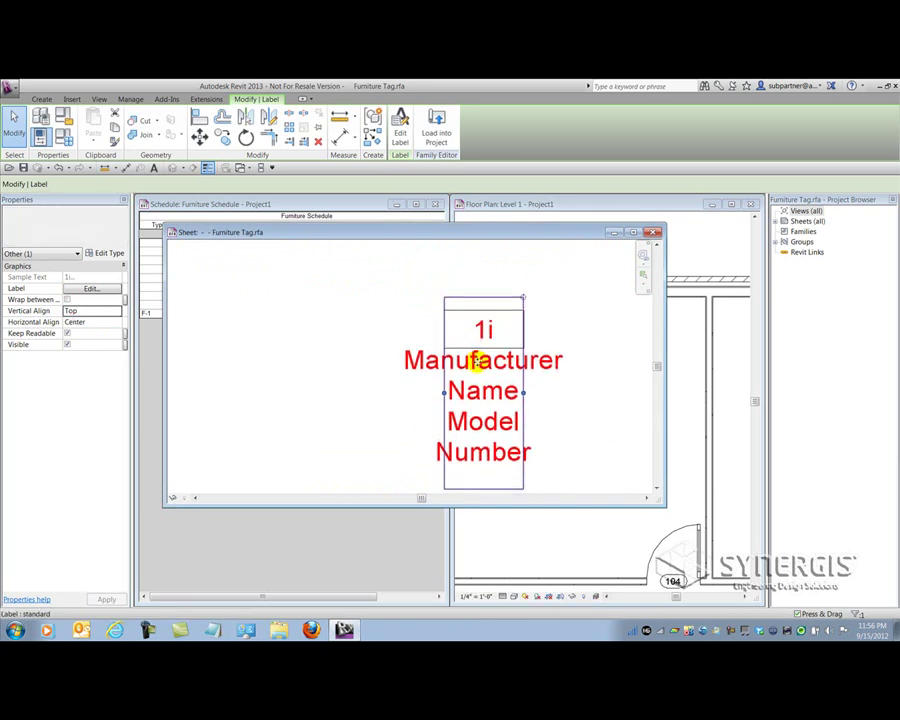
{"action": "left_click_drag", "start_coordinate": [444, 396], "coordinate": [320, 380]}
{"action": "left_click", "coordinate": [437, 137]}
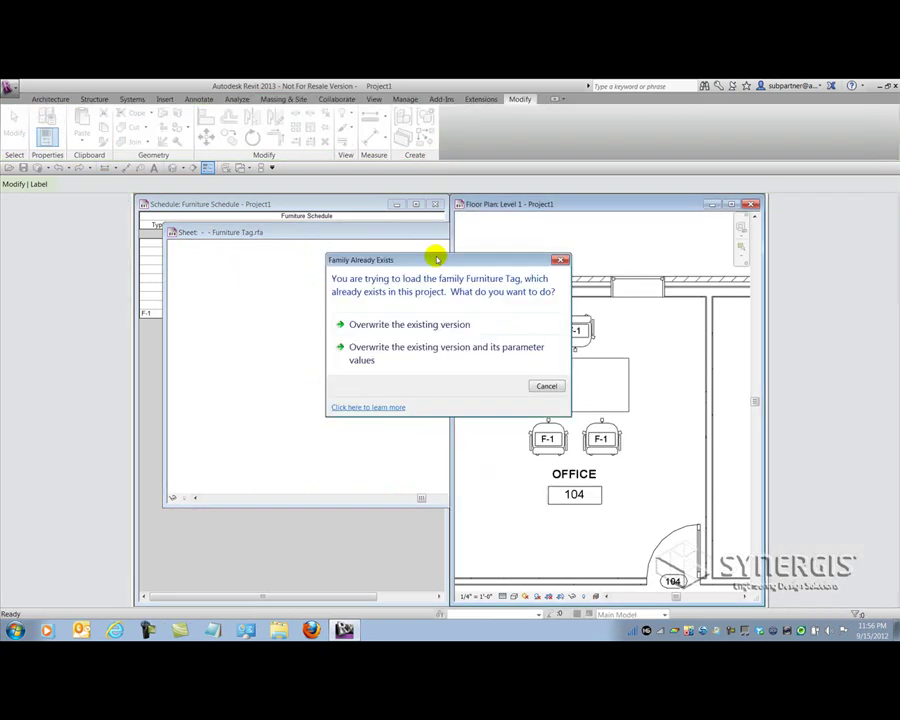
{"action": "left_click", "coordinate": [438, 323]}
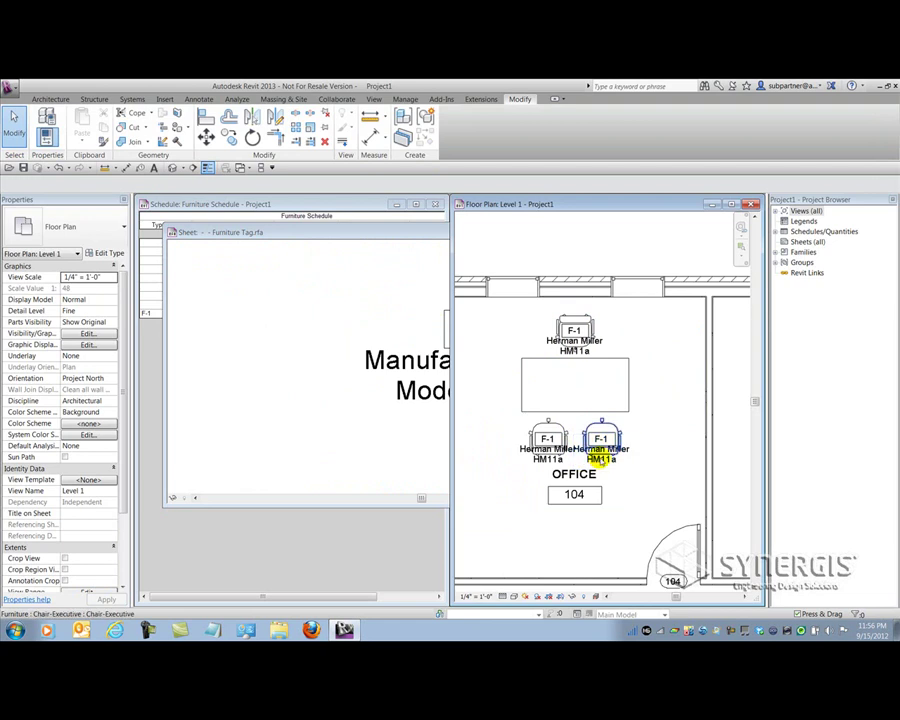
Close the Furniture Tag family window, discarding its unsaved changes
{"action": "left_click", "coordinate": [426, 231]}
{"action": "left_click", "coordinate": [655, 232]}
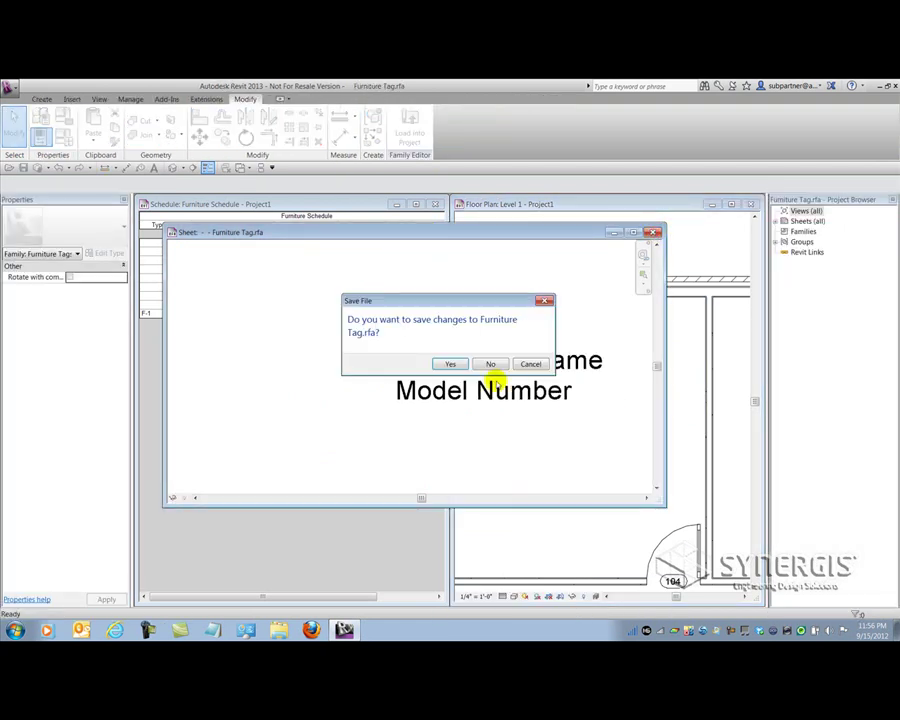
{"action": "left_click", "coordinate": [486, 363]}
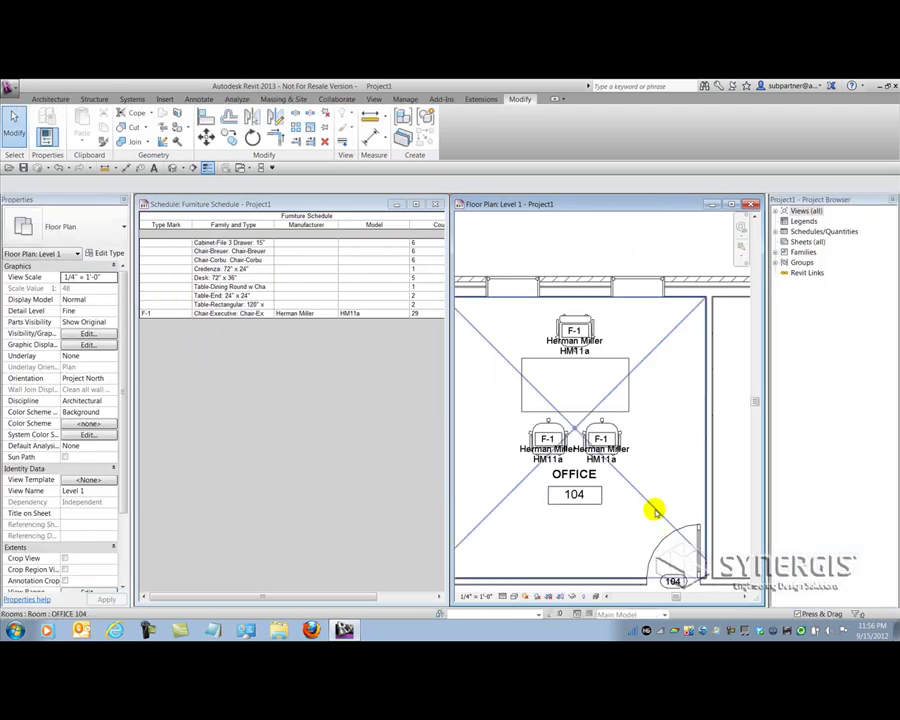
Pan and zoom out the Level 1 plan to show office 104 with its neighbouring rooms
{"action": "middle_click_drag", "start_coordinate": [659, 458], "coordinate": [667, 457]}
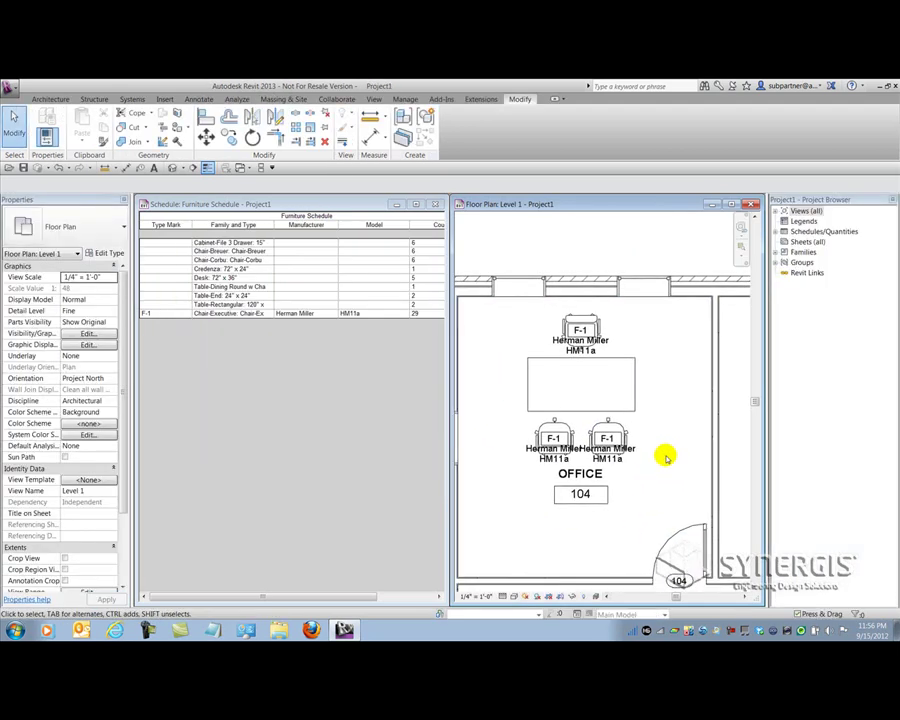
{"action": "scroll", "coordinate": [660, 455], "scroll_direction": "down", "scroll_amount": 2}
{"action": "middle_click_drag", "start_coordinate": [553, 509], "coordinate": [563, 484]}
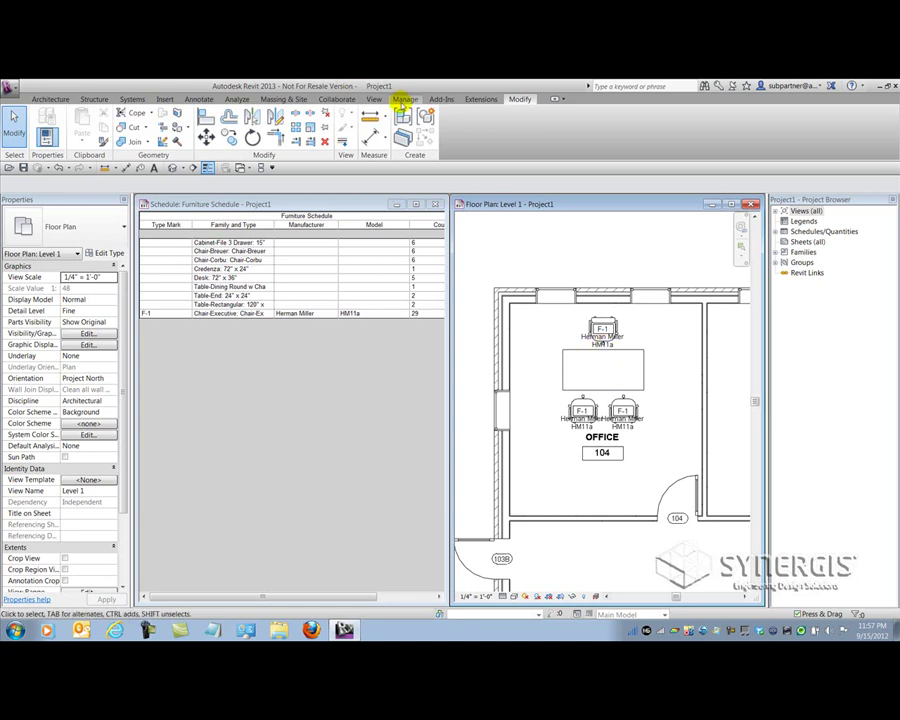
Try Transfer Project Standards, dismiss the no-open-projects warning, and select office room 104
{"action": "left_click", "coordinate": [405, 101]}
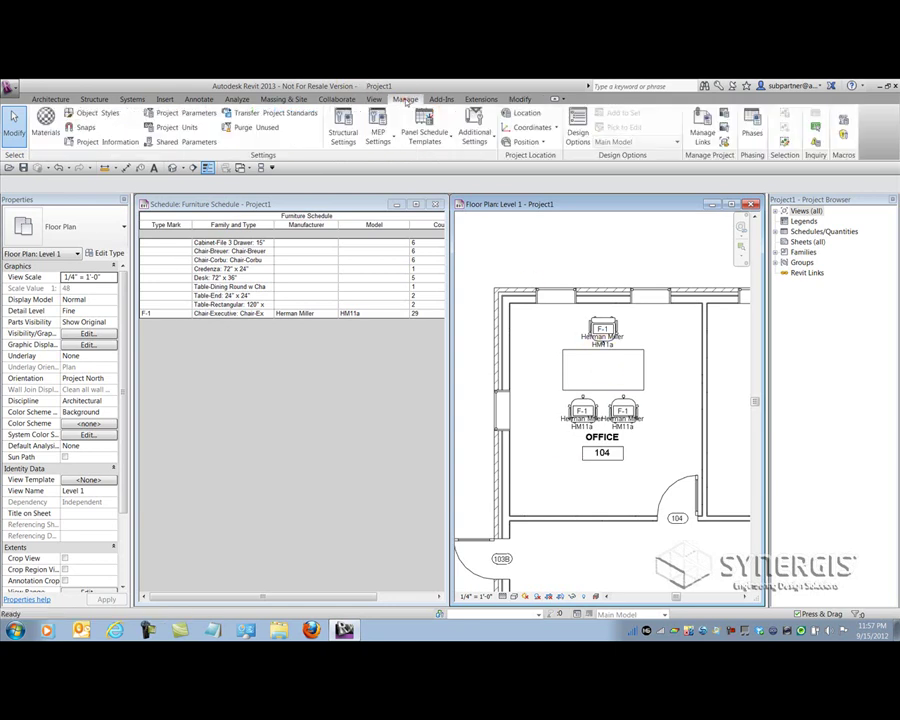
{"action": "left_click", "coordinate": [262, 118]}
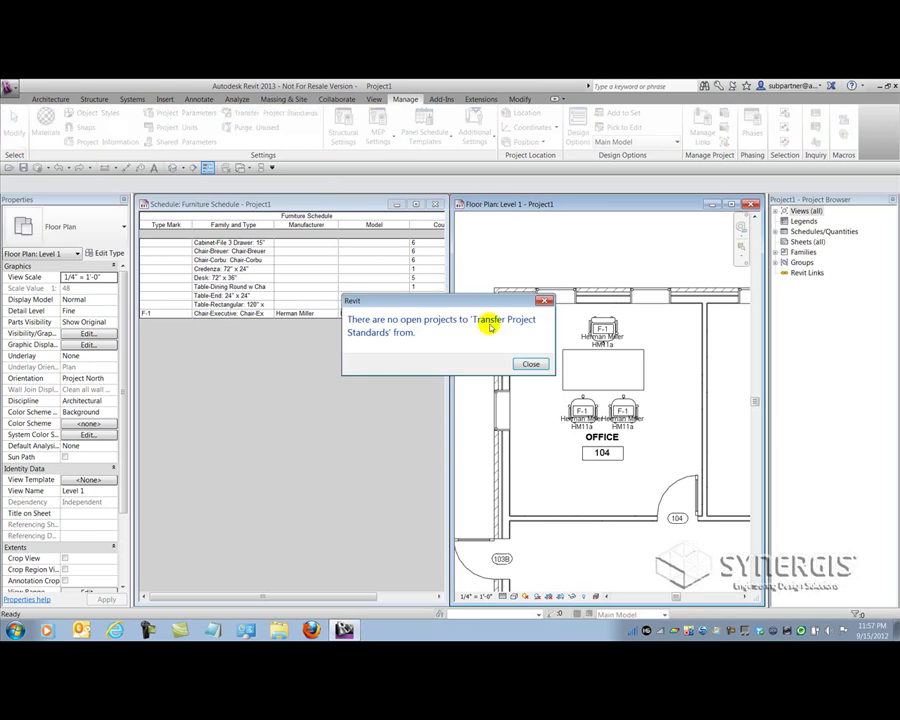
{"action": "left_click", "coordinate": [527, 364]}
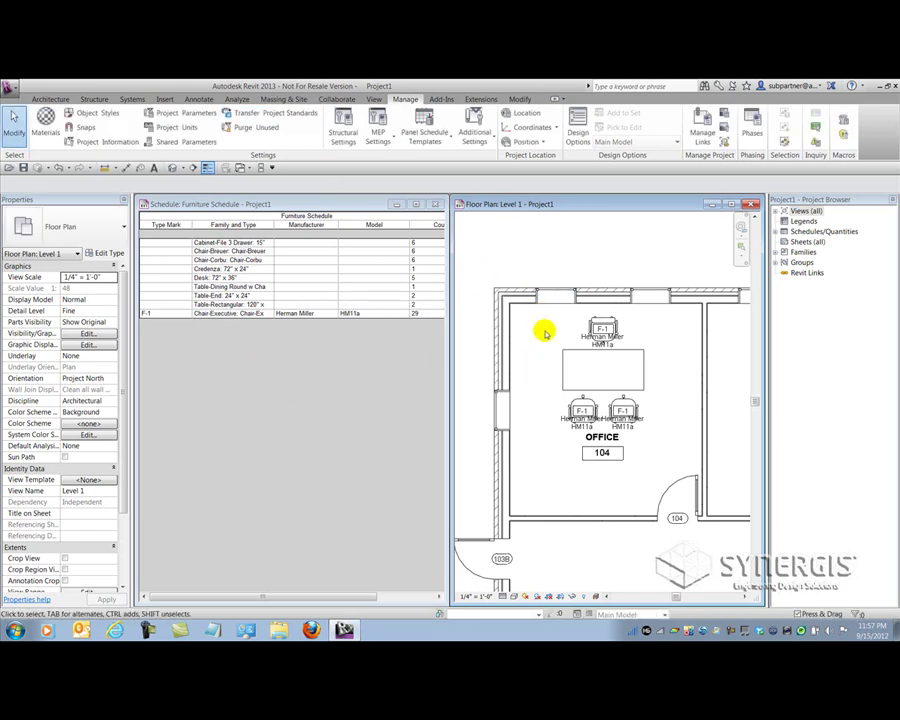
{"action": "left_click", "coordinate": [537, 470]}
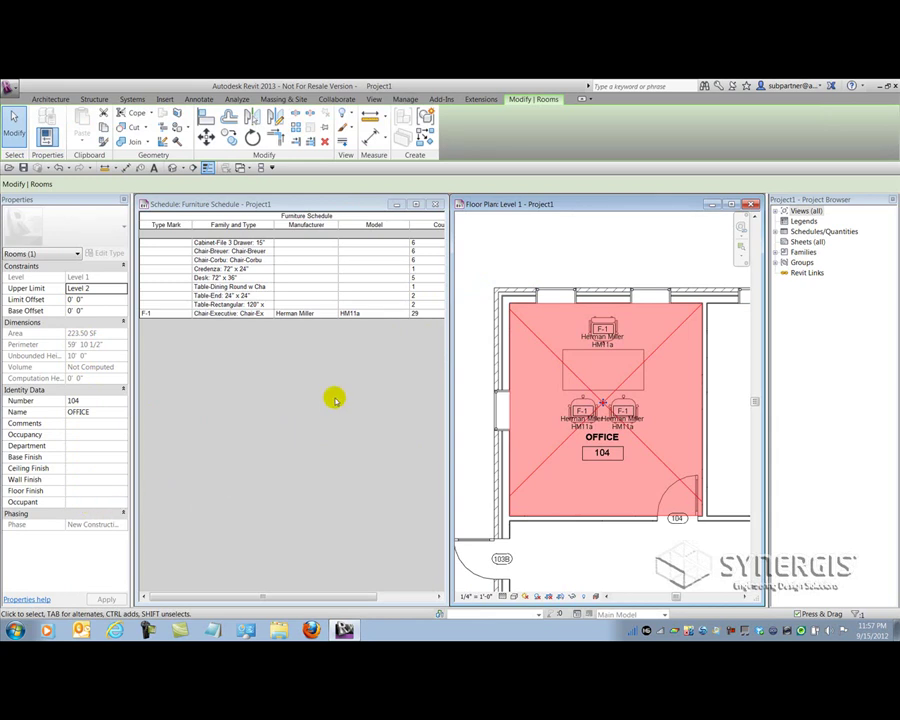
Review the Occupant project parameter's settings and accept them unchanged
{"action": "left_click", "coordinate": [407, 97]}
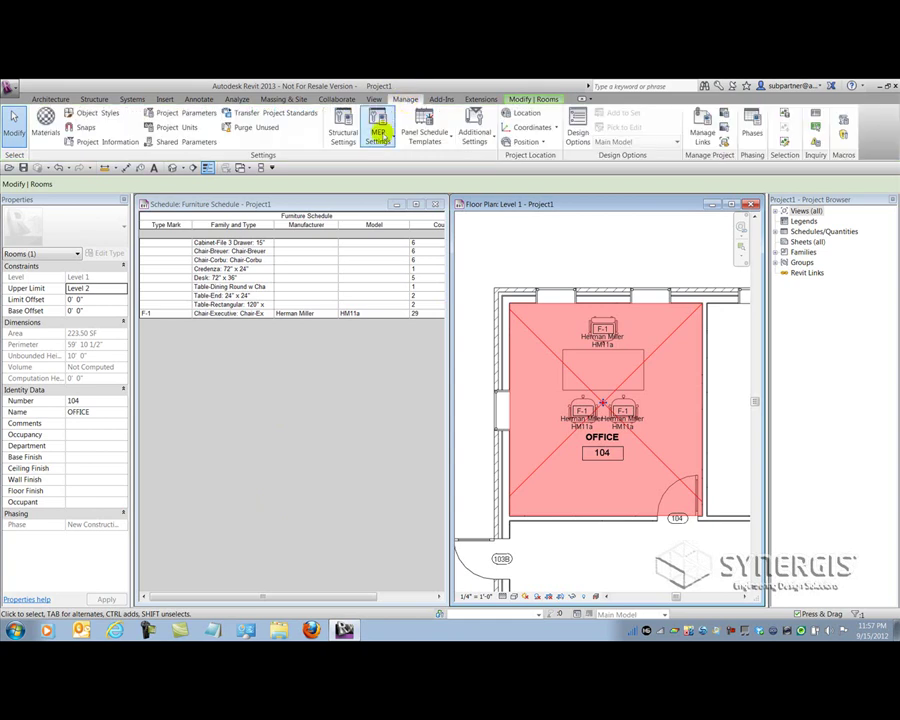
{"action": "left_click", "coordinate": [182, 113]}
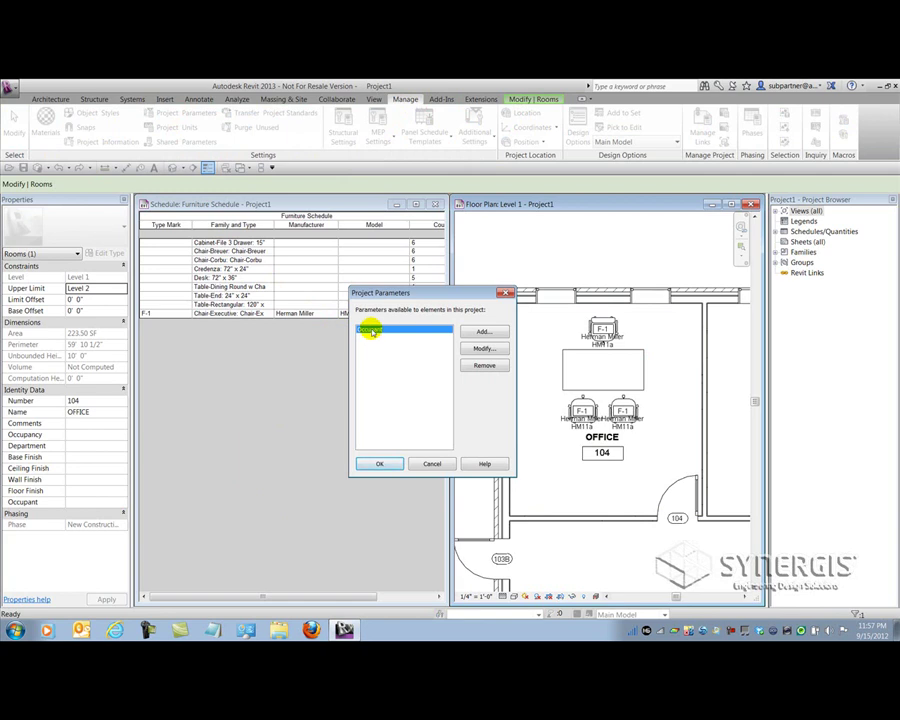
{"action": "left_click", "coordinate": [484, 348]}
{"action": "left_click_drag", "start_coordinate": [456, 355], "coordinate": [489, 352]}
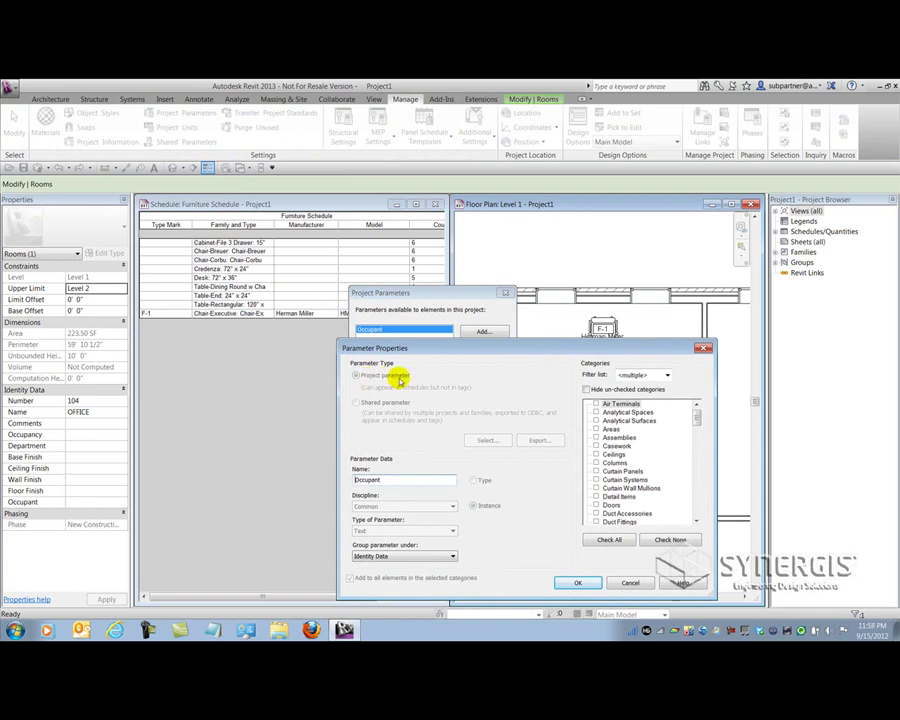
{"action": "left_click_drag", "start_coordinate": [694, 427], "coordinate": [696, 497]}
{"action": "left_click", "coordinate": [575, 583]}
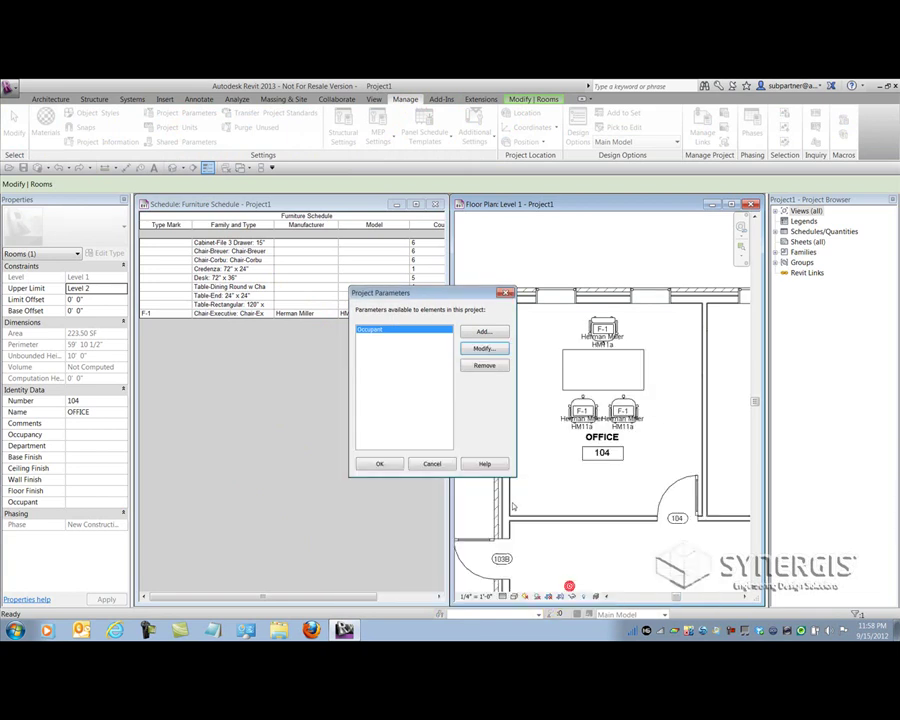
{"action": "left_click", "coordinate": [380, 462]}
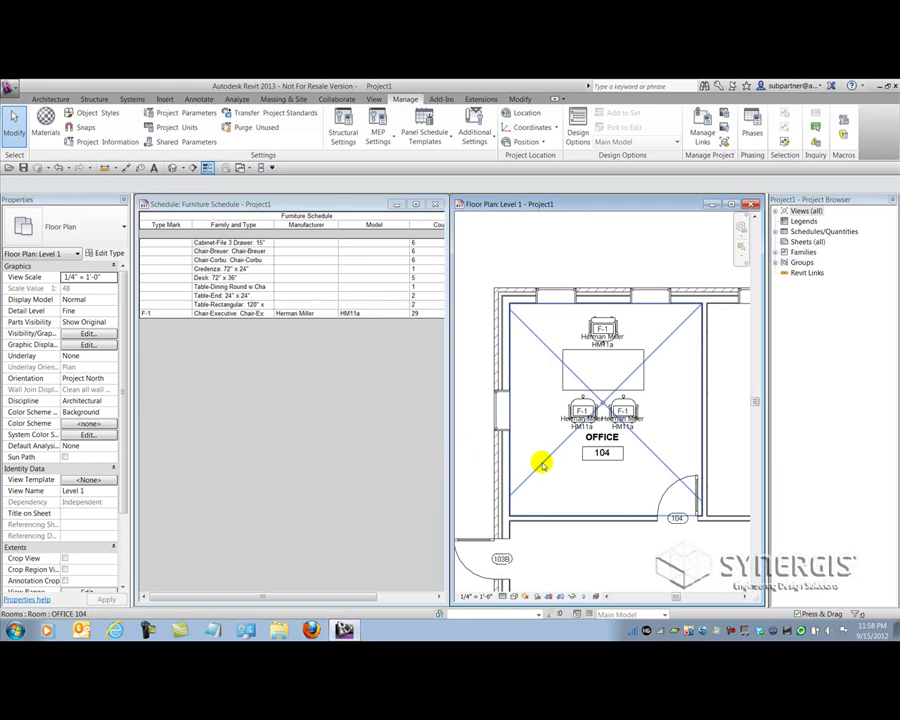
Enter the occupant's full name as office room 104's Occupant value
{"action": "left_click", "coordinate": [541, 460]}
{"action": "left_click", "coordinate": [82, 497]}
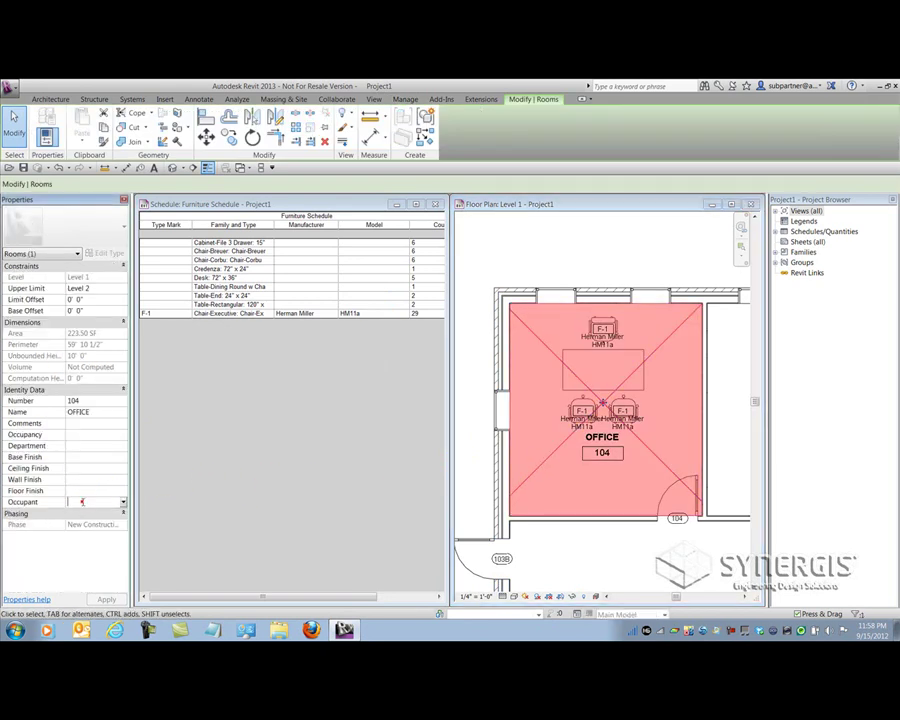
{"action": "type", "text": "Tom"}
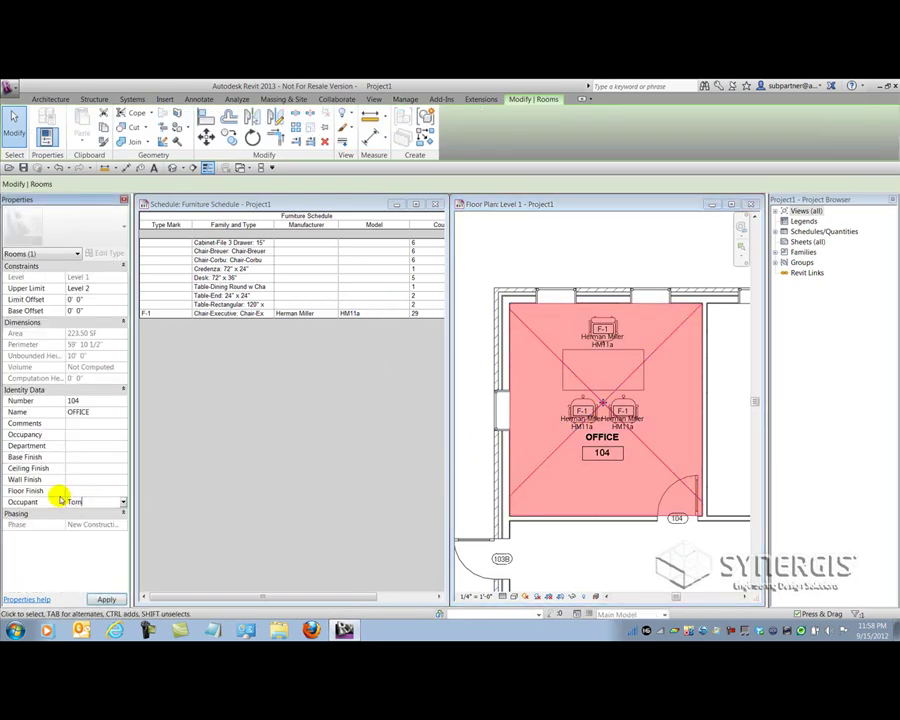
{"action": "type", "text": " Jones"}
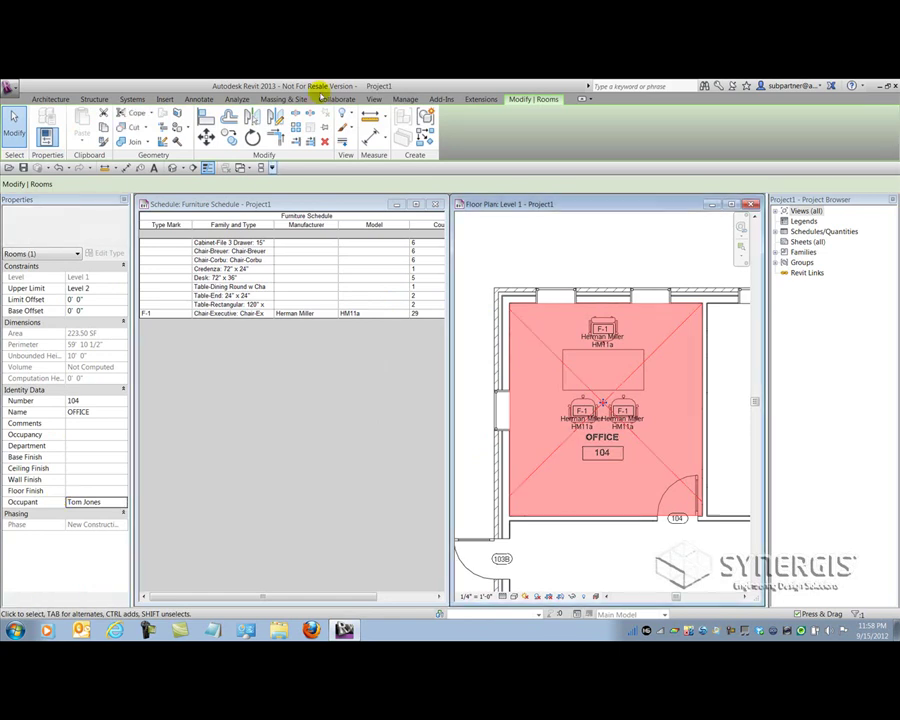
Start a new project parameter definition, then cancel it and leave Project Parameters unchanged
{"action": "left_click", "coordinate": [405, 99]}
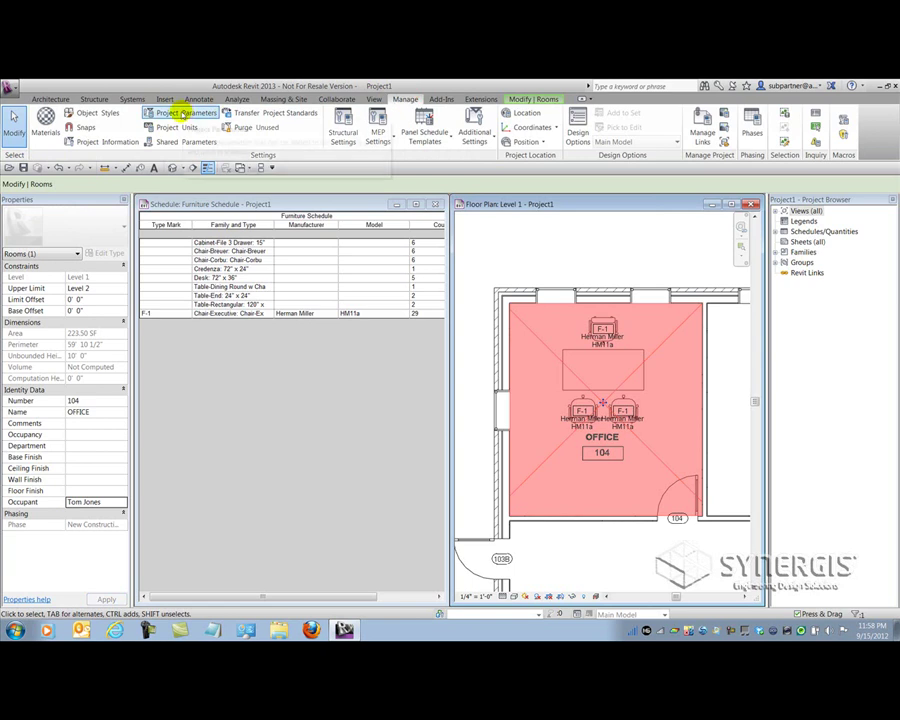
{"action": "left_click", "coordinate": [218, 113]}
{"action": "left_click", "coordinate": [477, 328]}
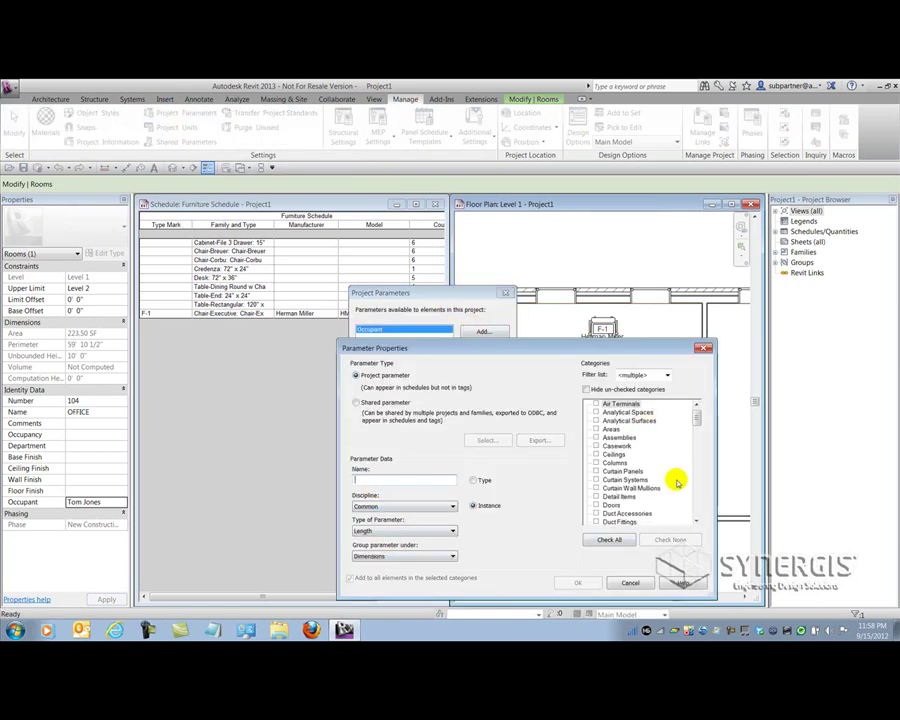
{"action": "left_click", "coordinate": [632, 584]}
{"action": "left_click", "coordinate": [429, 462]}
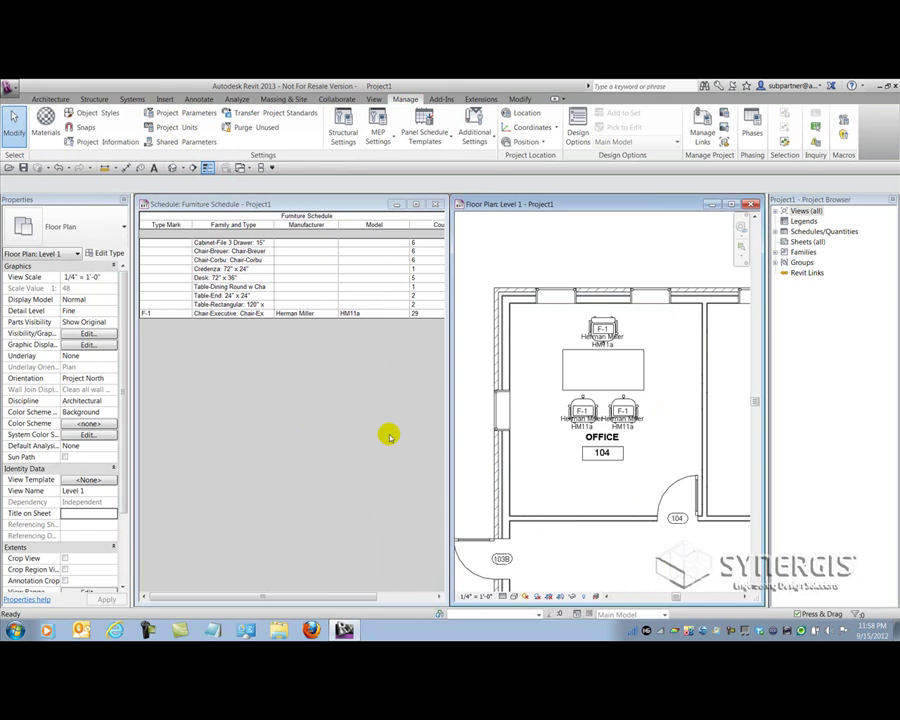
Start a new schedule from Schedules/Quantities with Rooms as its category
{"action": "right_click", "coordinate": [803, 231]}
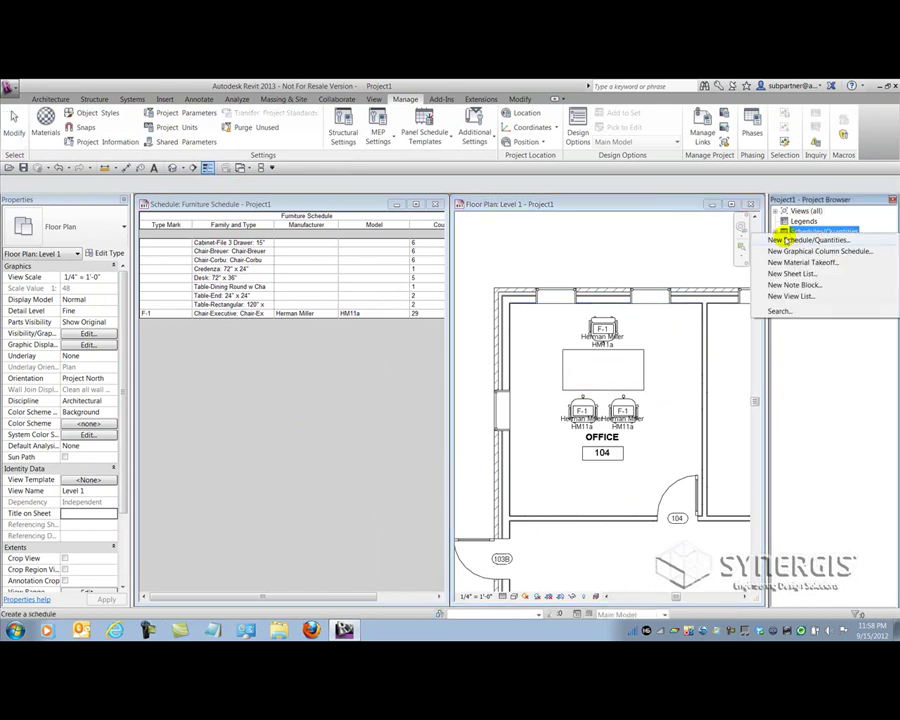
{"action": "left_click", "coordinate": [784, 238]}
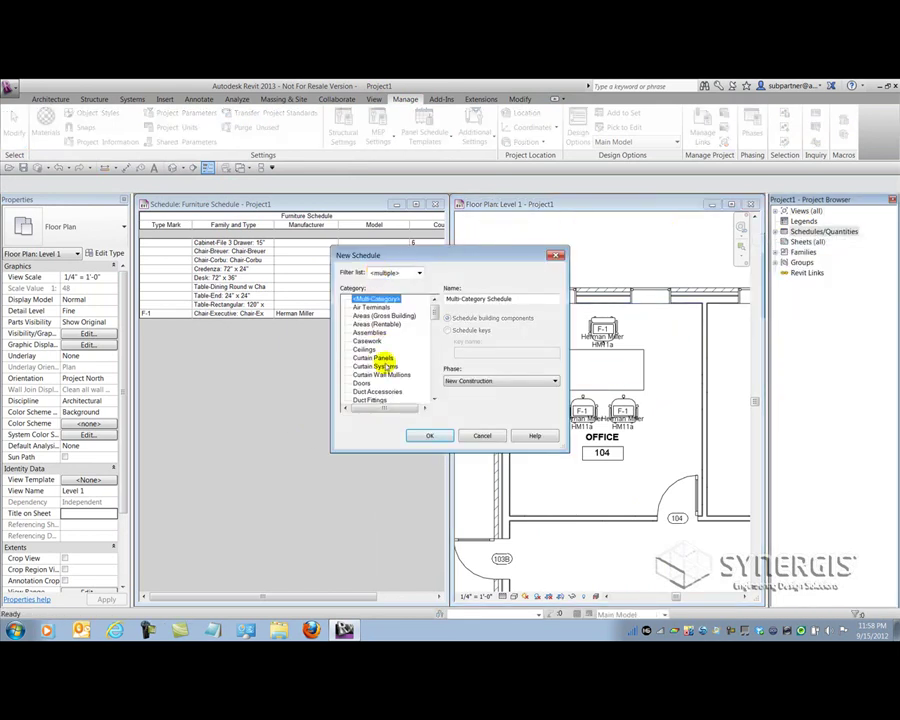
{"action": "left_click_drag", "start_coordinate": [433, 320], "coordinate": [434, 362]}
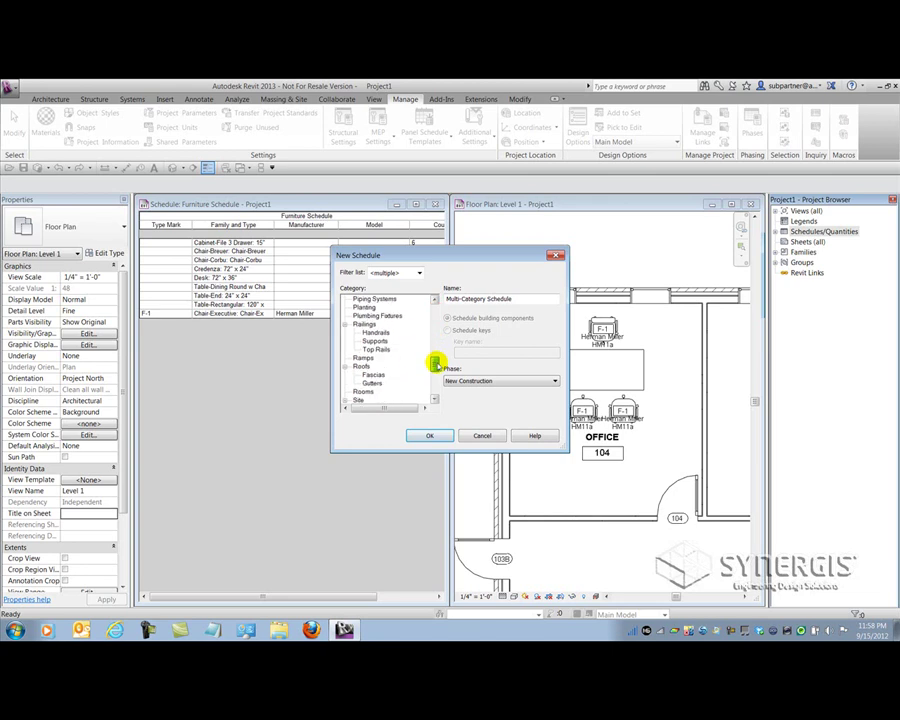
{"action": "left_click", "coordinate": [362, 392]}
Add Number, Name and Occupant to the Rooms schedule's scheduled fields
{"action": "left_click", "coordinate": [429, 435]}
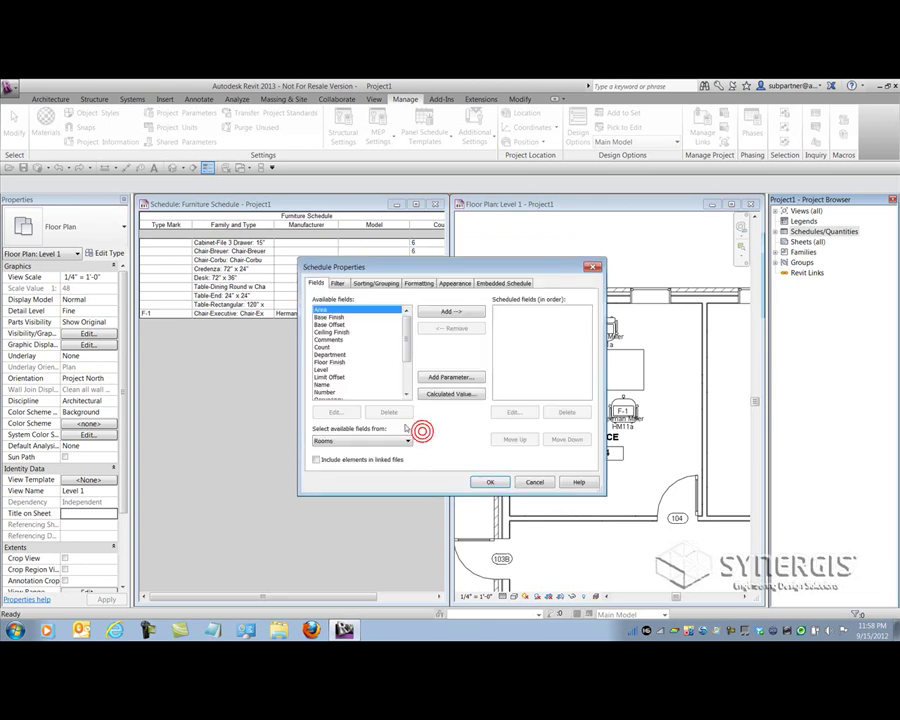
{"action": "left_click_drag", "start_coordinate": [409, 344], "coordinate": [330, 358]}
{"action": "left_click", "coordinate": [324, 361]}
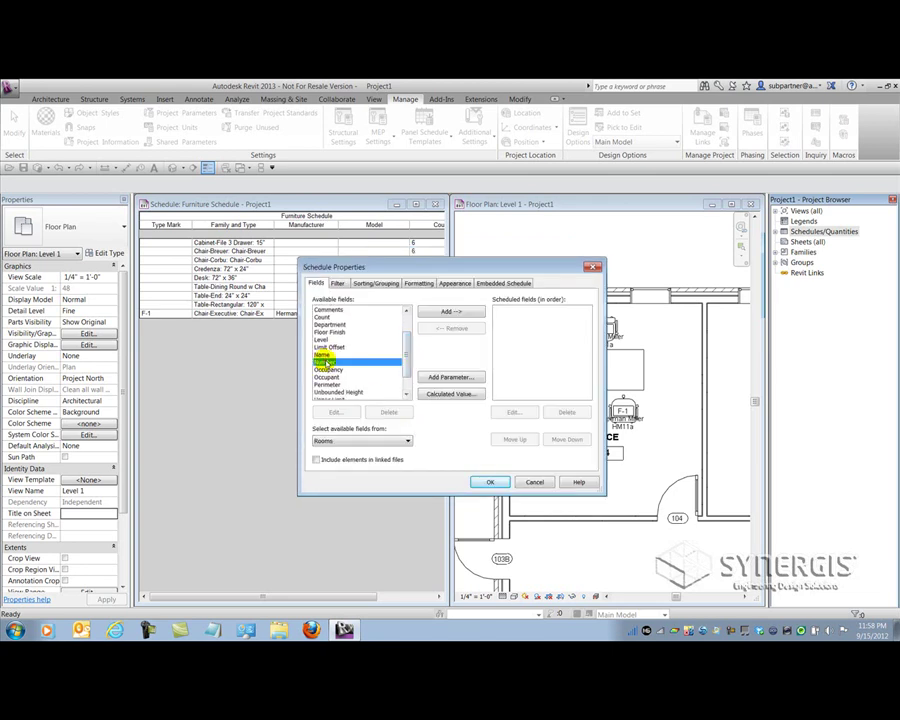
{"action": "double_click", "coordinate": [324, 361]}
{"action": "double_click", "coordinate": [324, 355]}
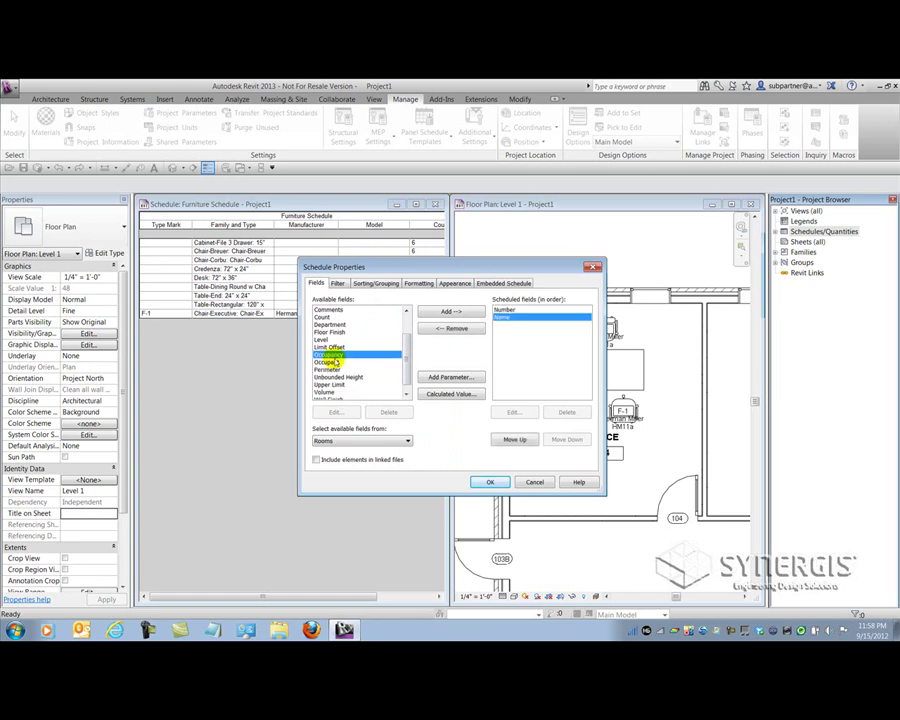
{"action": "double_click", "coordinate": [329, 362]}
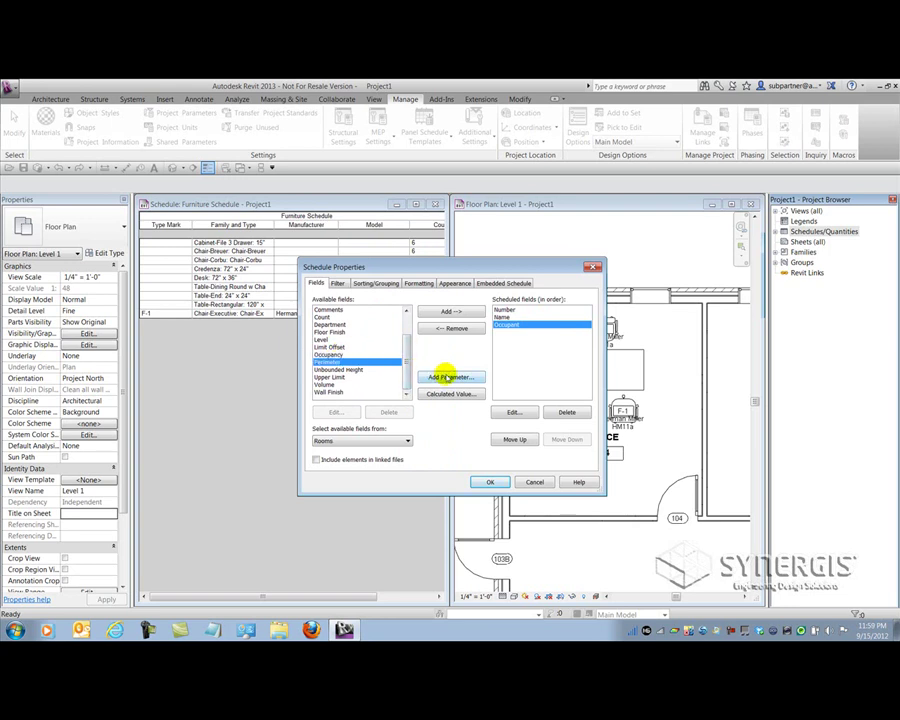
Add a new Integer project parameter named Phone Extension to the schedule
{"action": "left_click", "coordinate": [450, 376]}
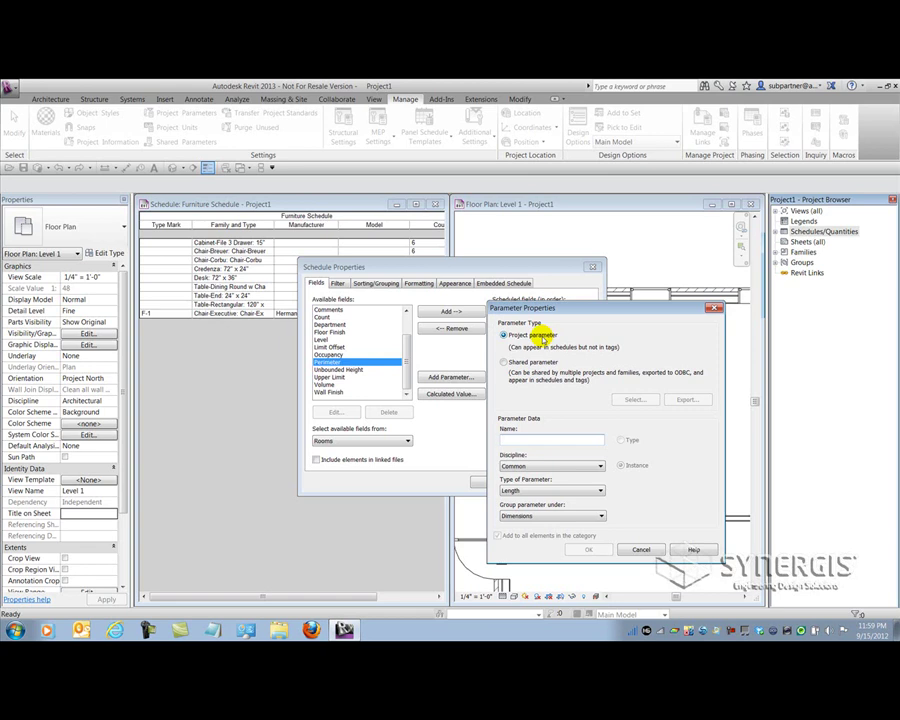
{"action": "type", "text": "Phone Ext"}
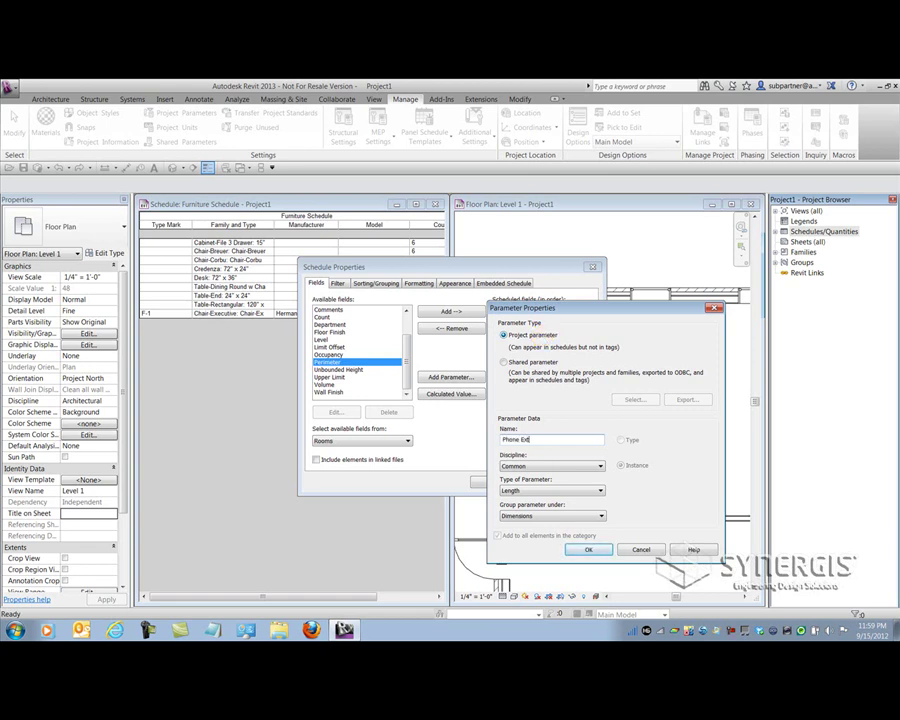
{"action": "key", "text": "Tab"}
{"action": "key", "text": "Tab"}
{"action": "key", "text": "i"}
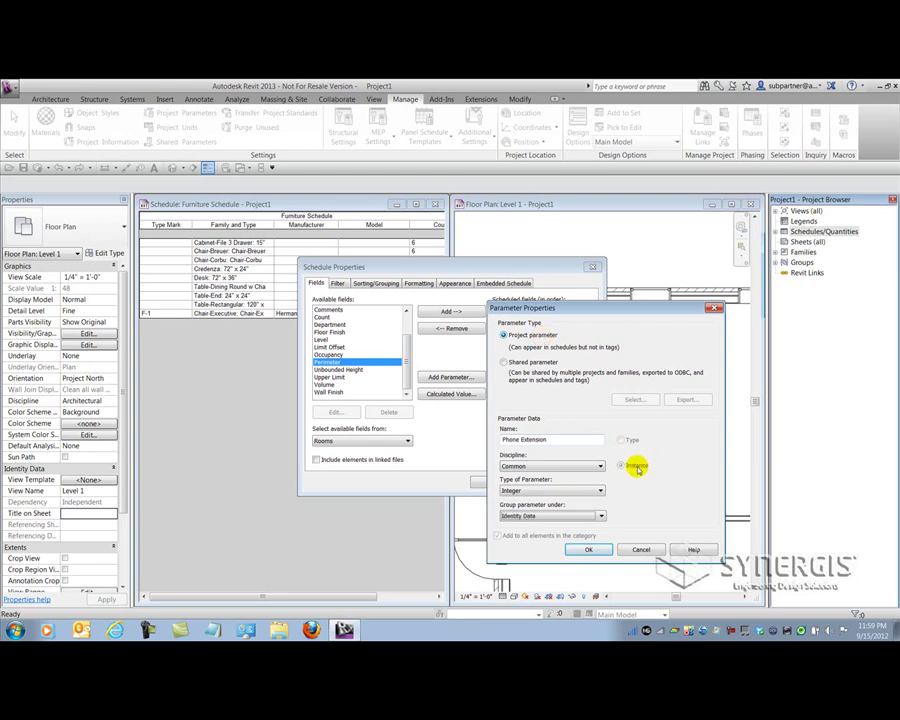
{"action": "left_click", "coordinate": [590, 550]}
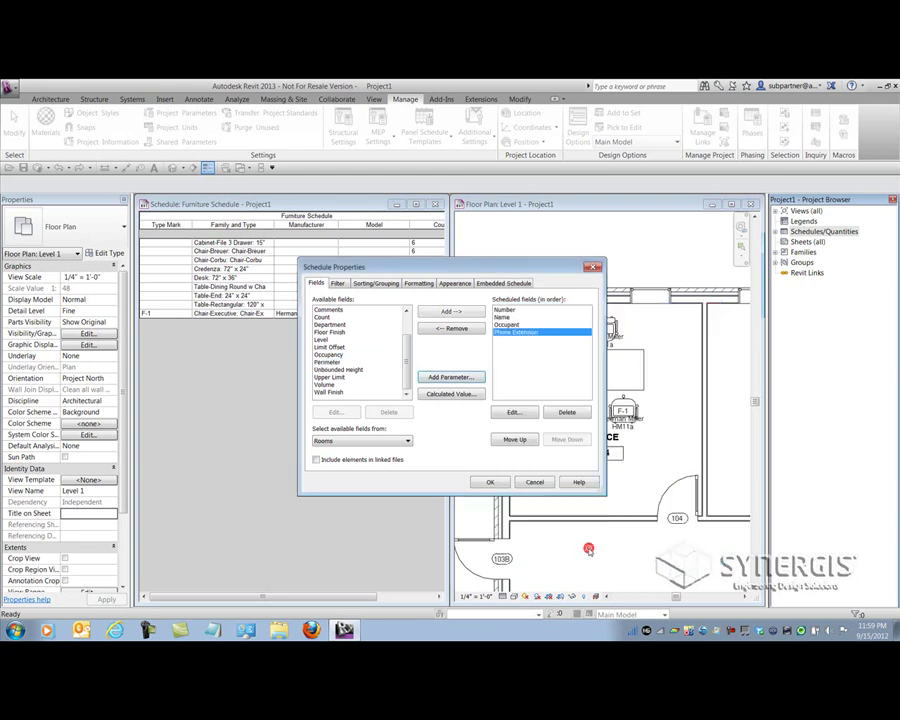
Tile the views and give office room 104 a Phone Extension of 320, verifying it in the plan
{"action": "left_click", "coordinate": [486, 480]}
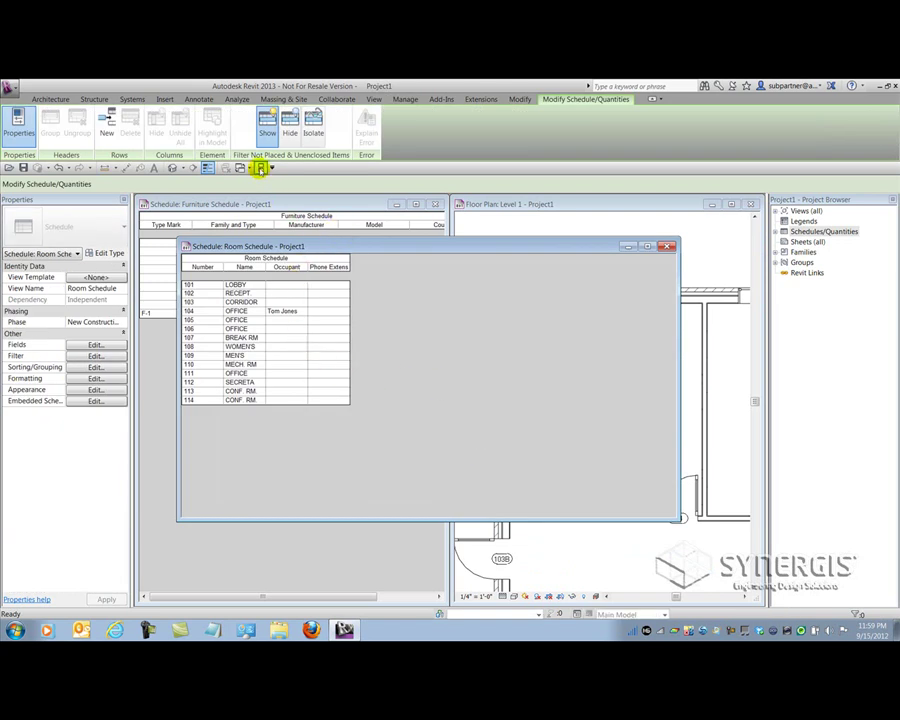
{"action": "left_click", "coordinate": [261, 167]}
{"action": "left_click", "coordinate": [283, 269]}
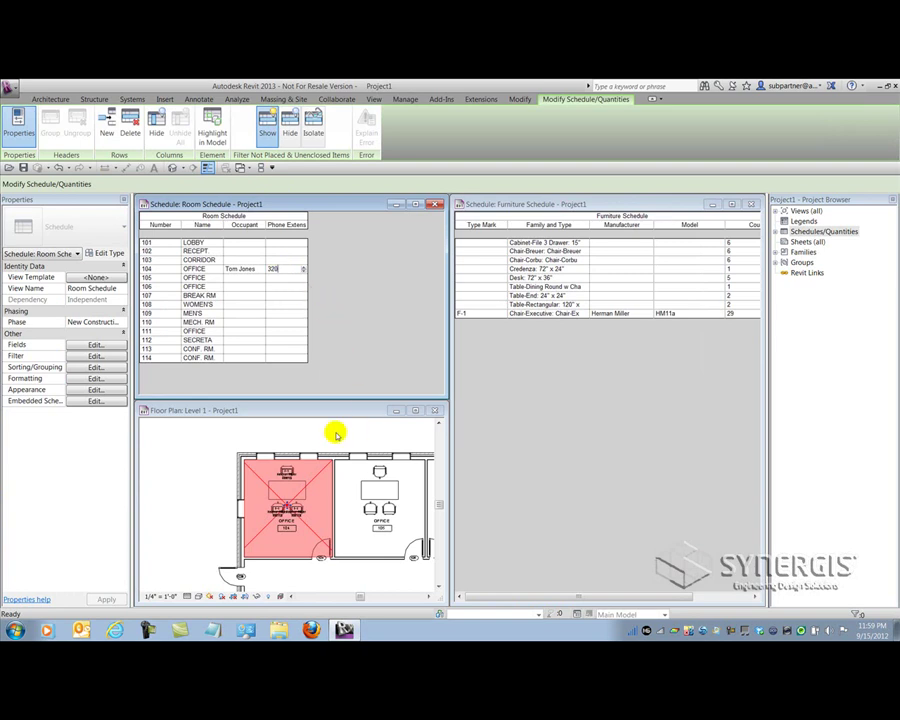
{"action": "left_click", "coordinate": [310, 432]}
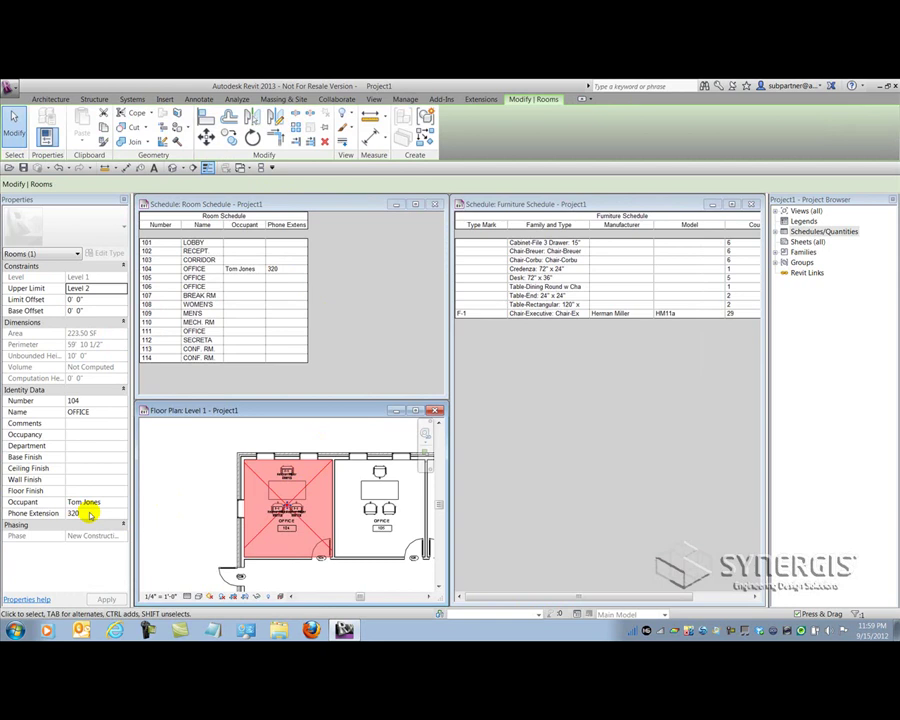
{"action": "left_click", "coordinate": [176, 523]}
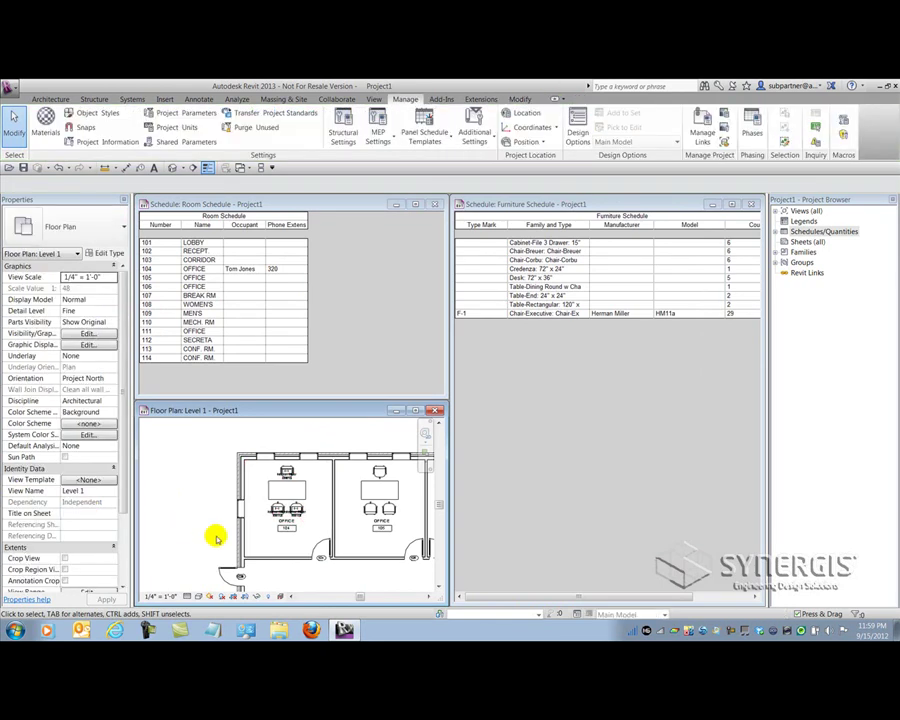
{"action": "left_click", "coordinate": [287, 531]}
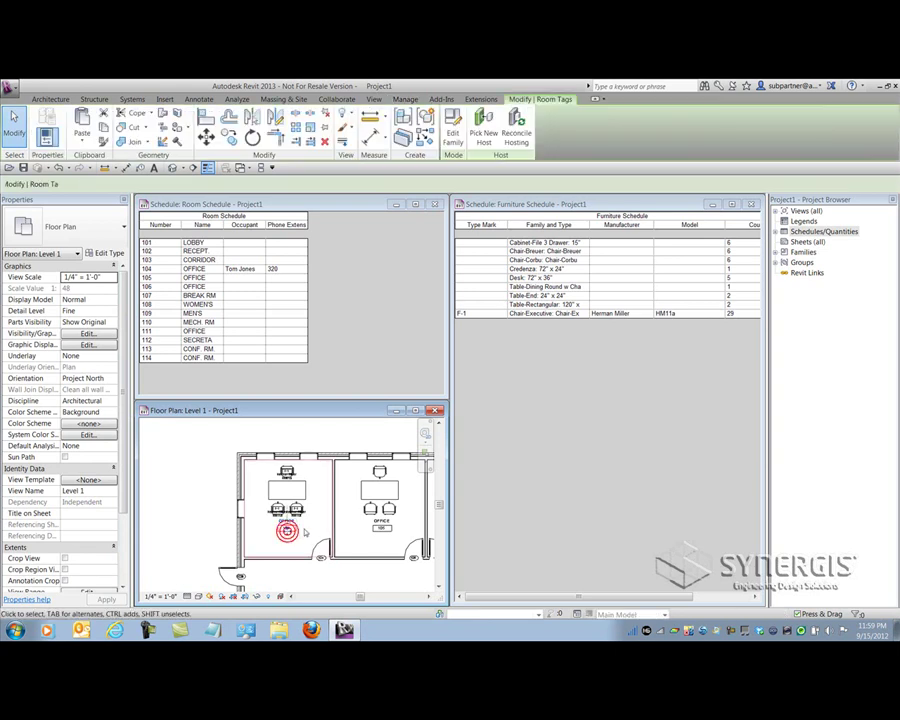
{"action": "scroll", "coordinate": [288, 528], "scroll_direction": "up", "scroll_amount": 5}
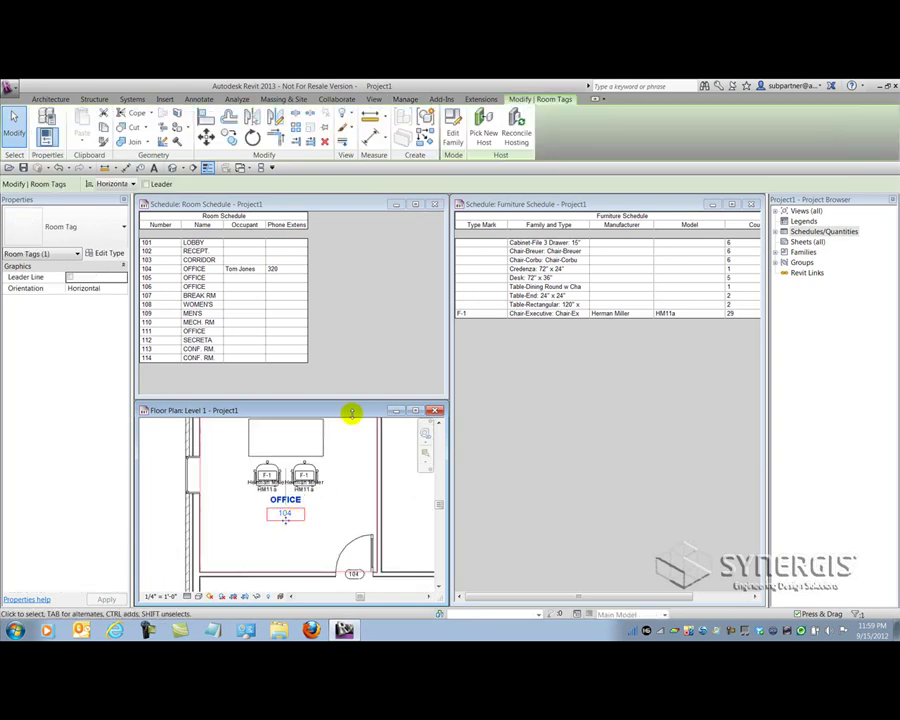
{"action": "key", "text": "ctrl+e"}
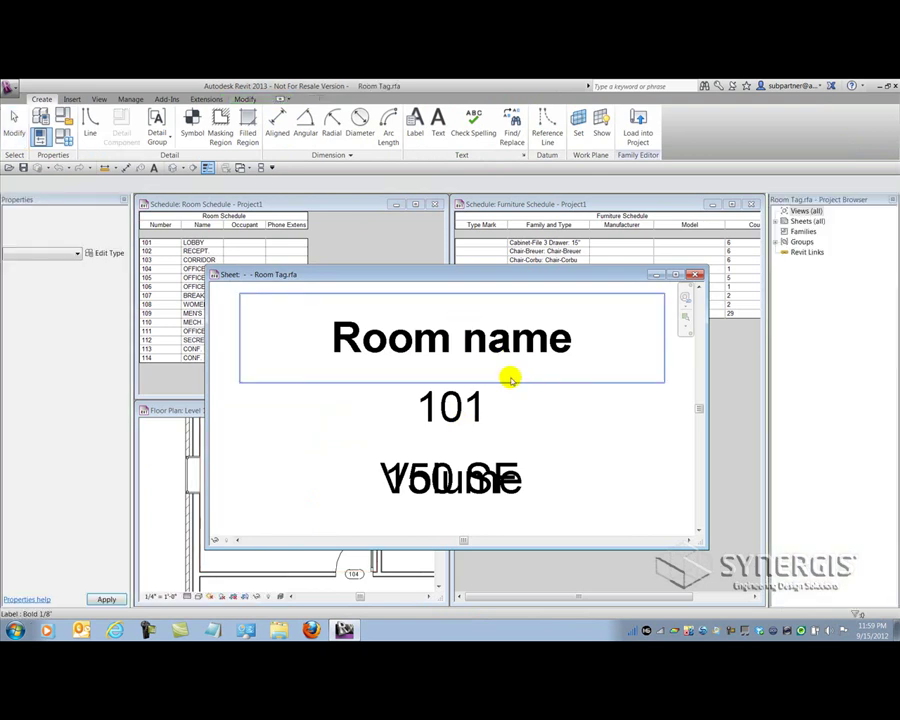
{"action": "left_click", "coordinate": [485, 407]}
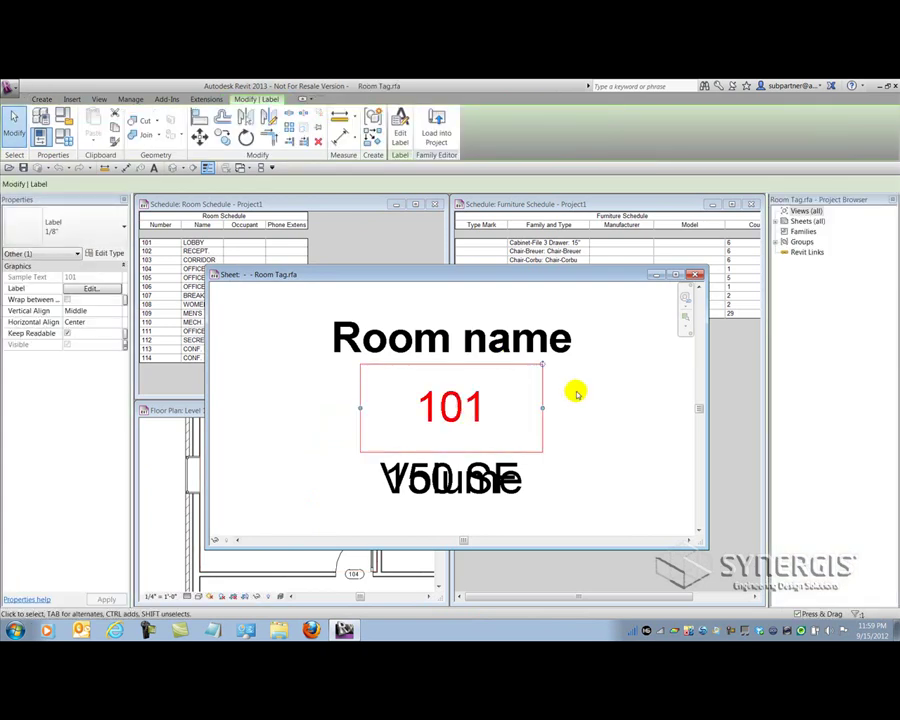
{"action": "left_click", "coordinate": [399, 139]}
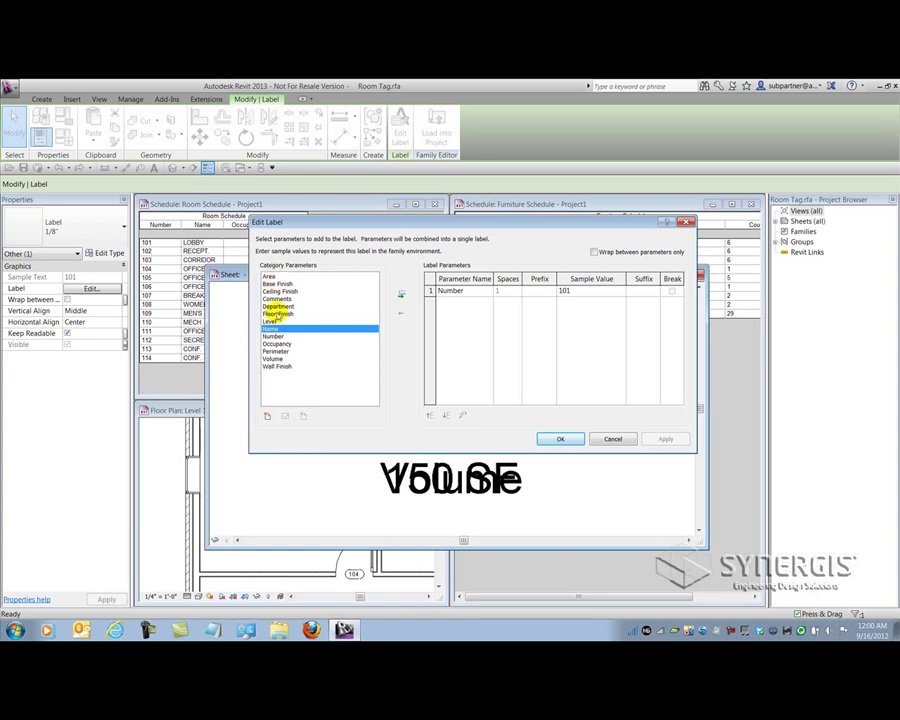
{"action": "left_click", "coordinate": [612, 439]}
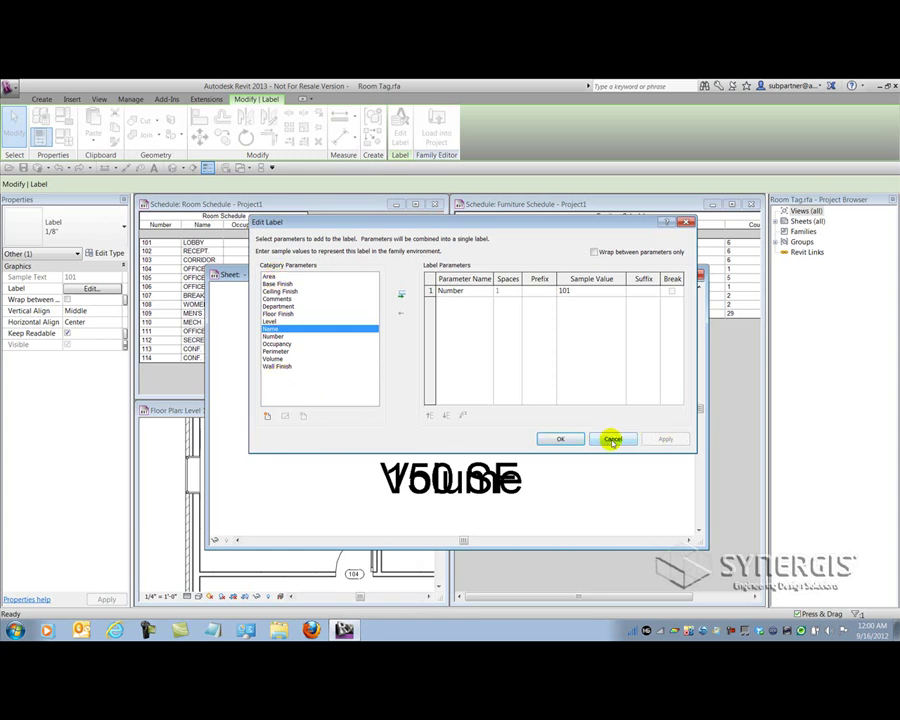
{"action": "left_click", "coordinate": [612, 439]}
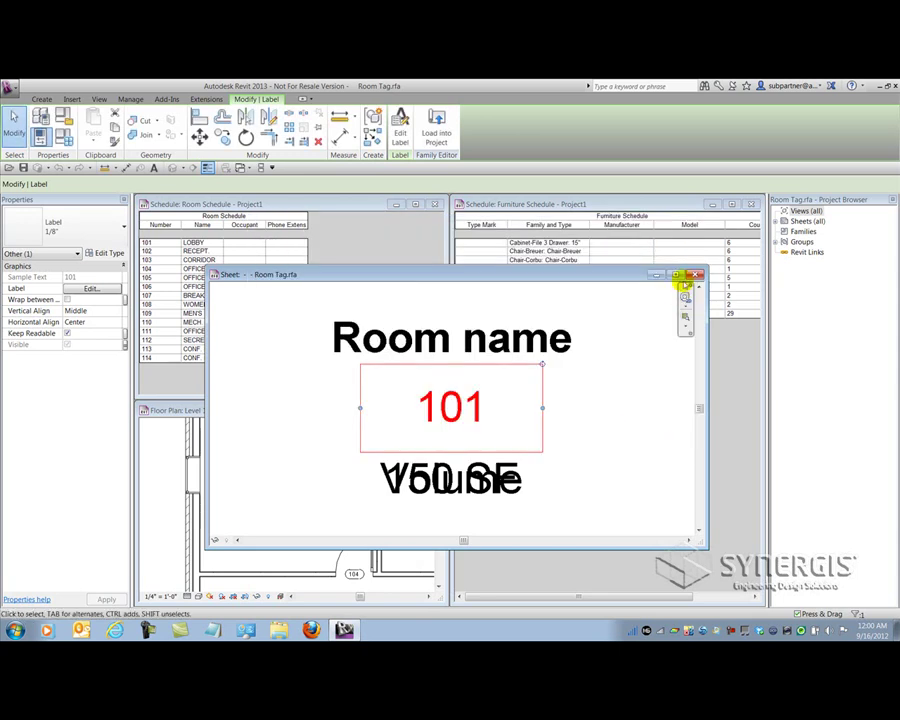
{"action": "left_click", "coordinate": [694, 274]}
{"action": "left_click", "coordinate": [488, 357]}
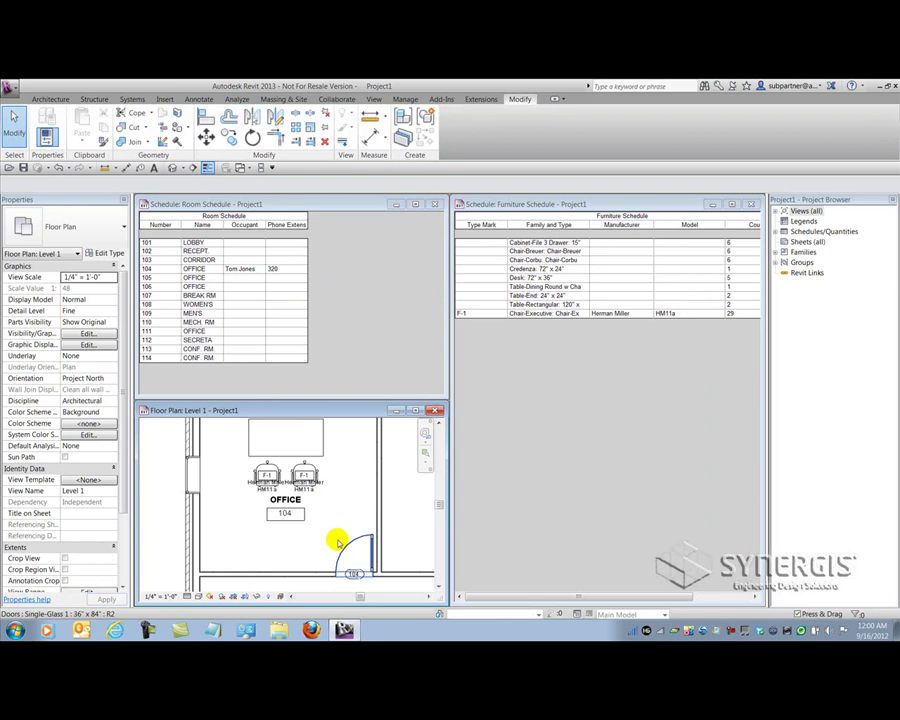
Locate and select office 104's Single-Glass 1 door in the Level 1 floor plan
{"action": "left_click", "coordinate": [346, 525]}
{"action": "scroll", "coordinate": [352, 527], "scroll_direction": "down", "scroll_amount": 2}
{"action": "middle_click_drag", "start_coordinate": [352, 527], "coordinate": [305, 523]}
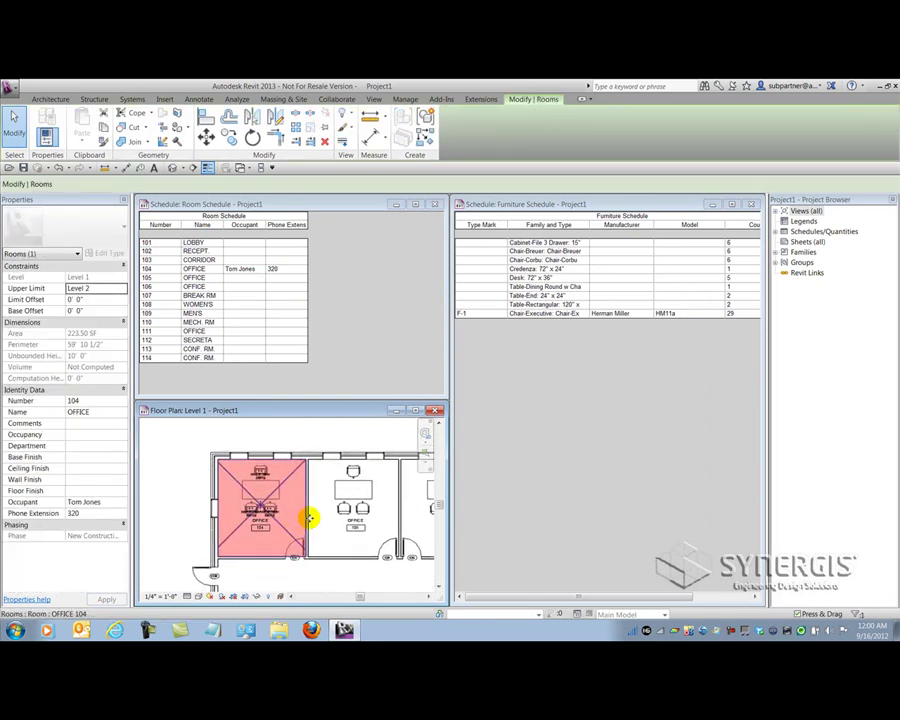
{"action": "key", "text": "Escape"}
{"action": "scroll", "coordinate": [325, 510], "scroll_direction": "up", "scroll_amount": 2}
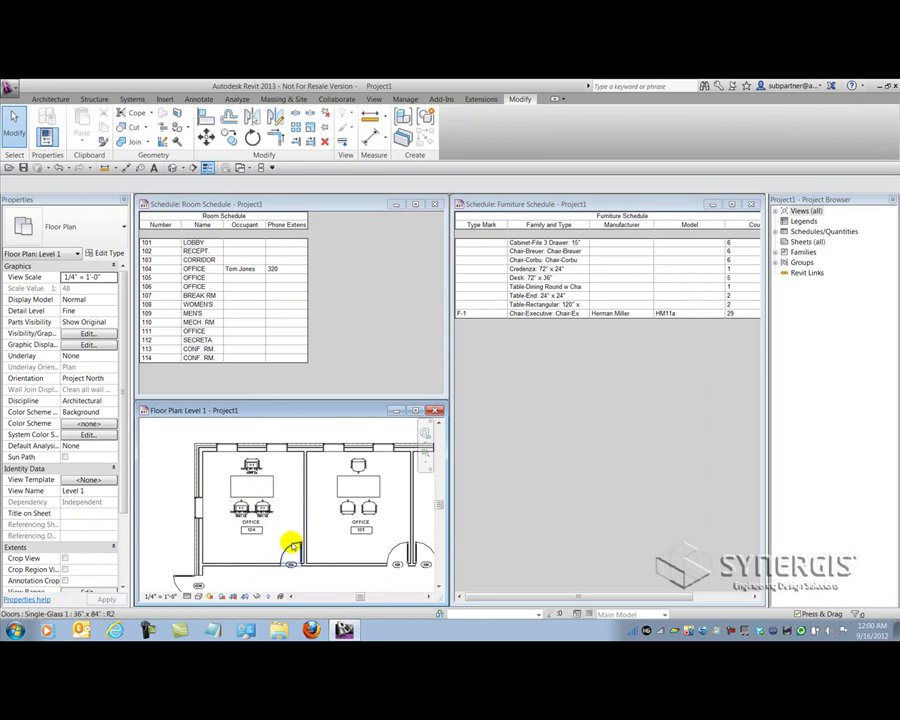
{"action": "left_click", "coordinate": [291, 550]}
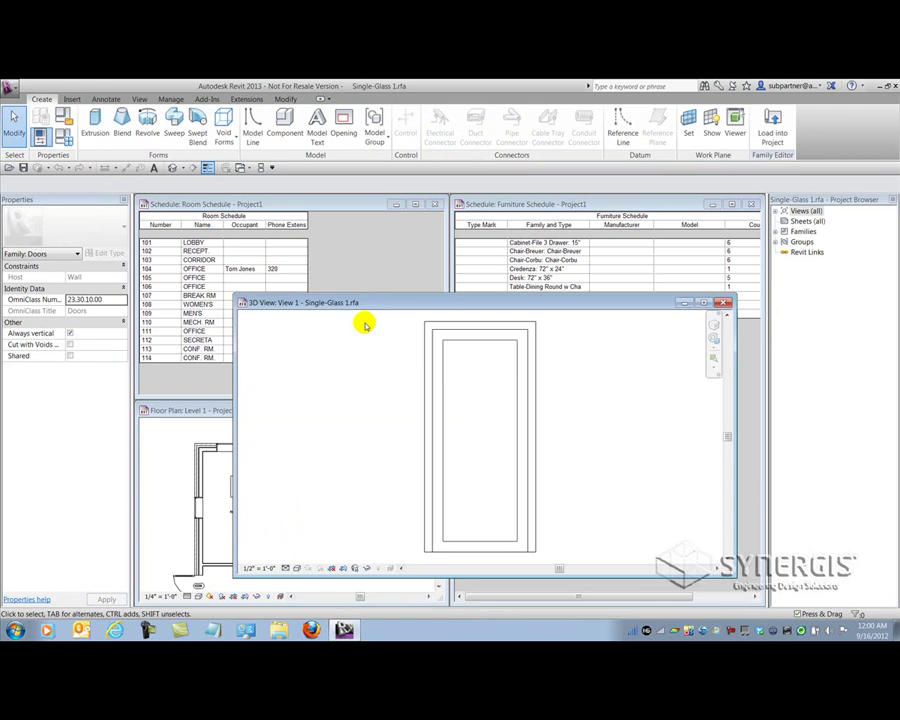
Open Family Types for the 36" x 84" door and browse its dimension parameters
{"action": "left_click_drag", "start_coordinate": [470, 302], "coordinate": [492, 245]}
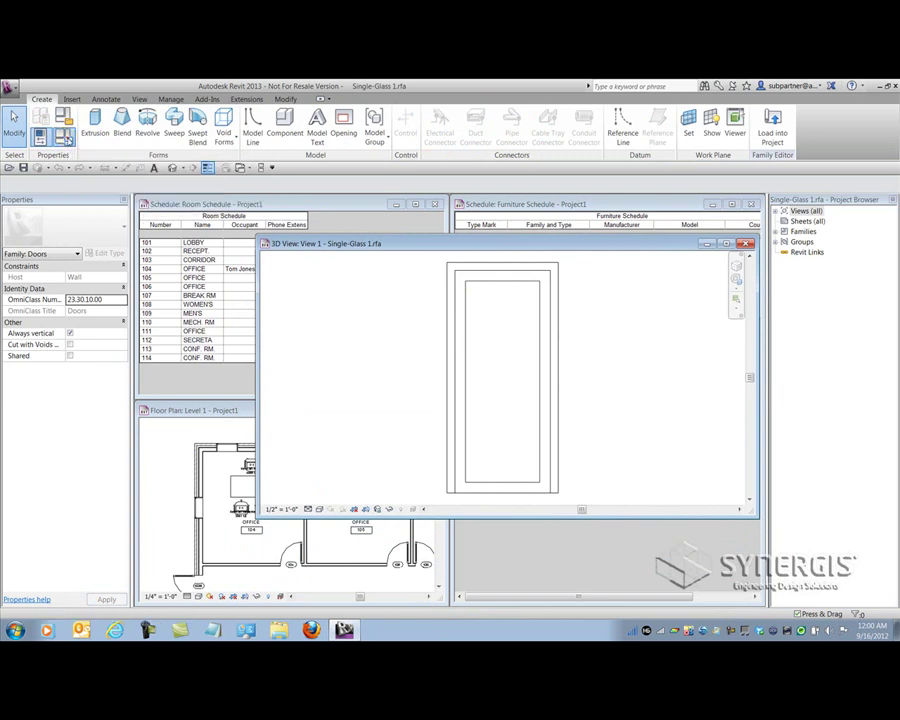
{"action": "left_click", "coordinate": [64, 138]}
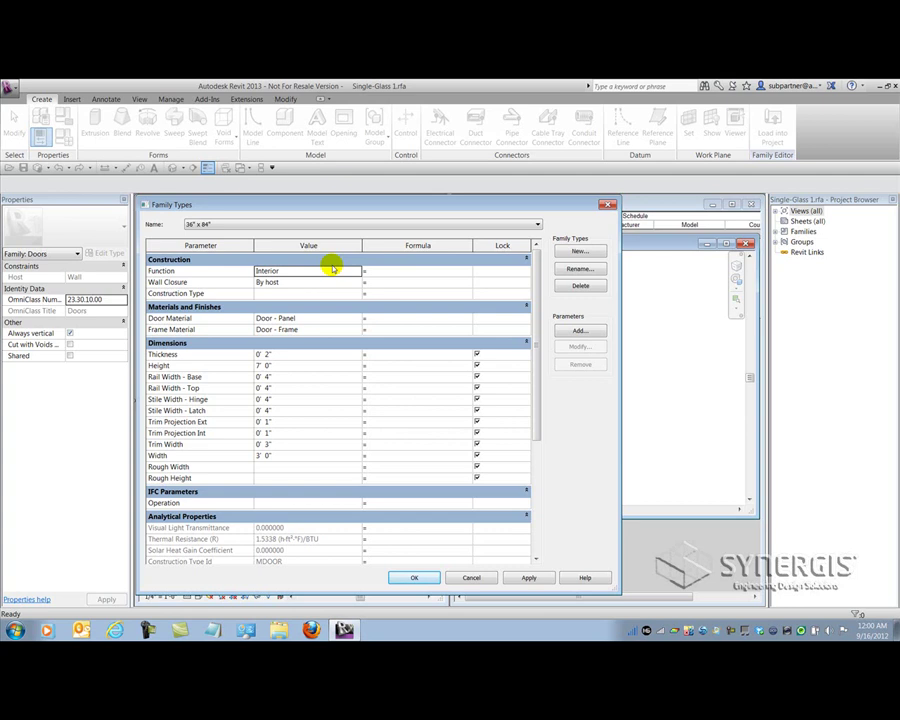
{"action": "left_click", "coordinate": [160, 355]}
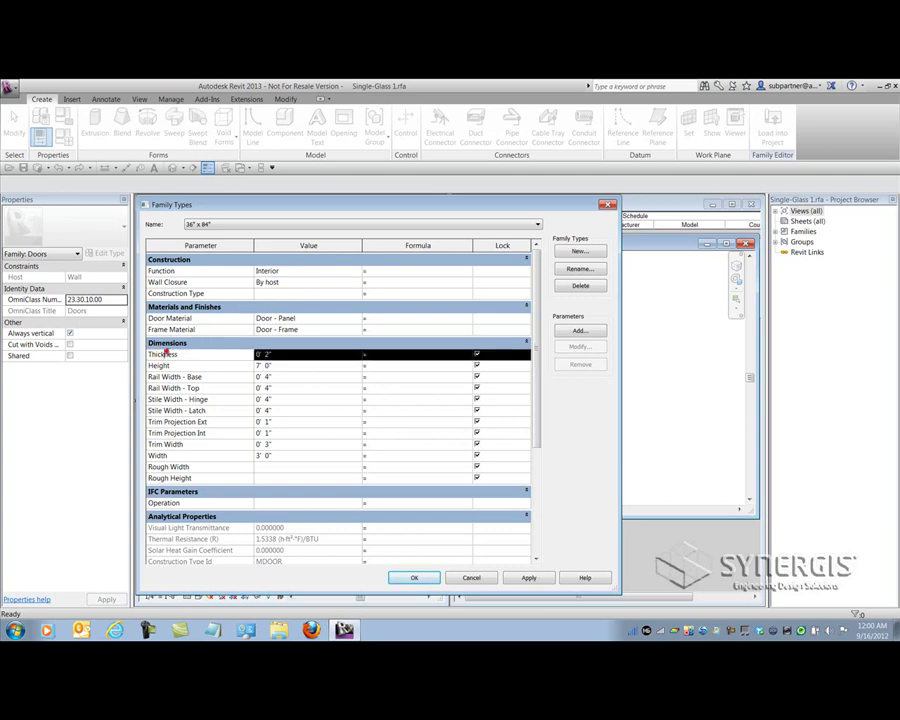
{"action": "left_click", "coordinate": [163, 365]}
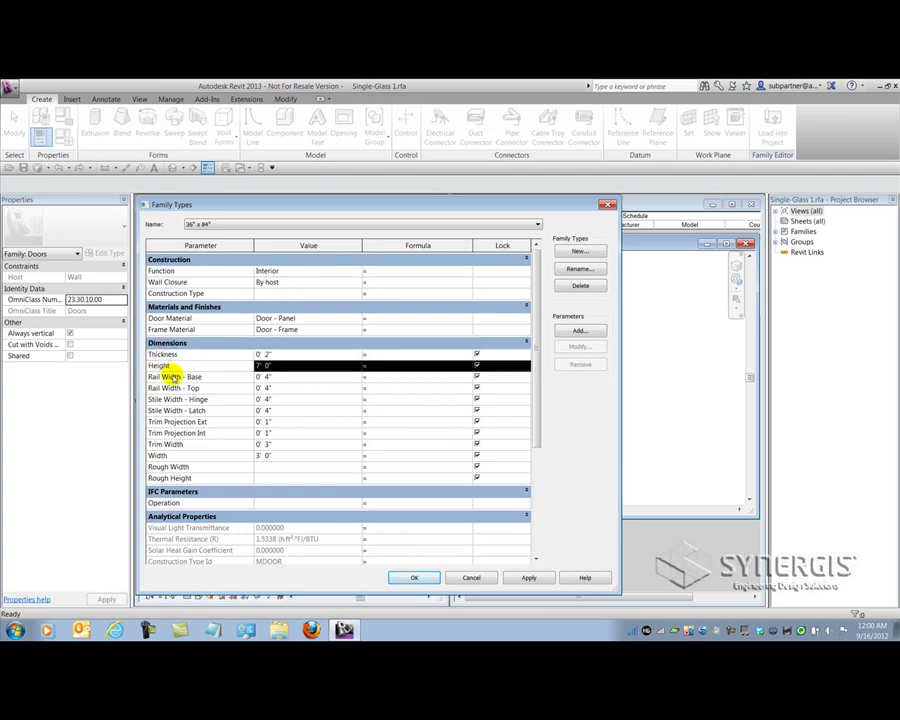
{"action": "left_click", "coordinate": [170, 375]}
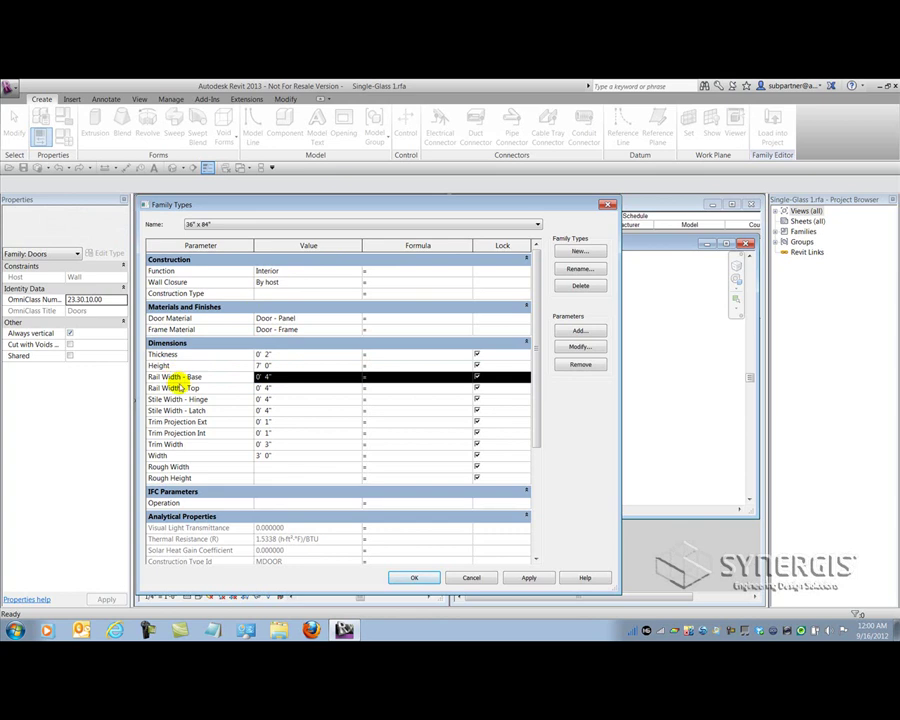
{"action": "left_click", "coordinate": [174, 388]}
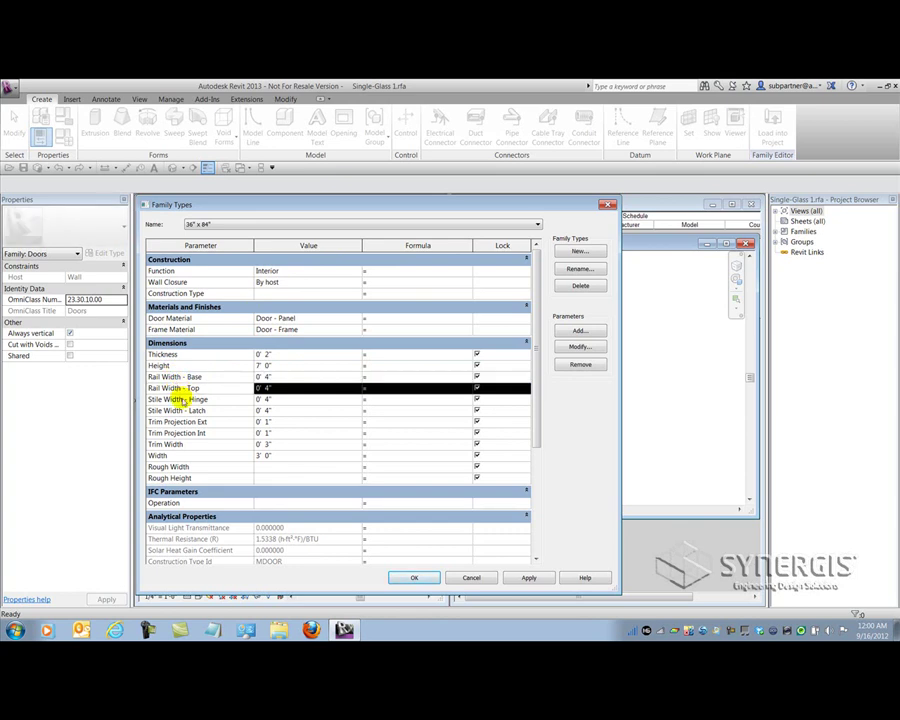
{"action": "left_click", "coordinate": [183, 398]}
{"action": "left_click", "coordinate": [181, 410]}
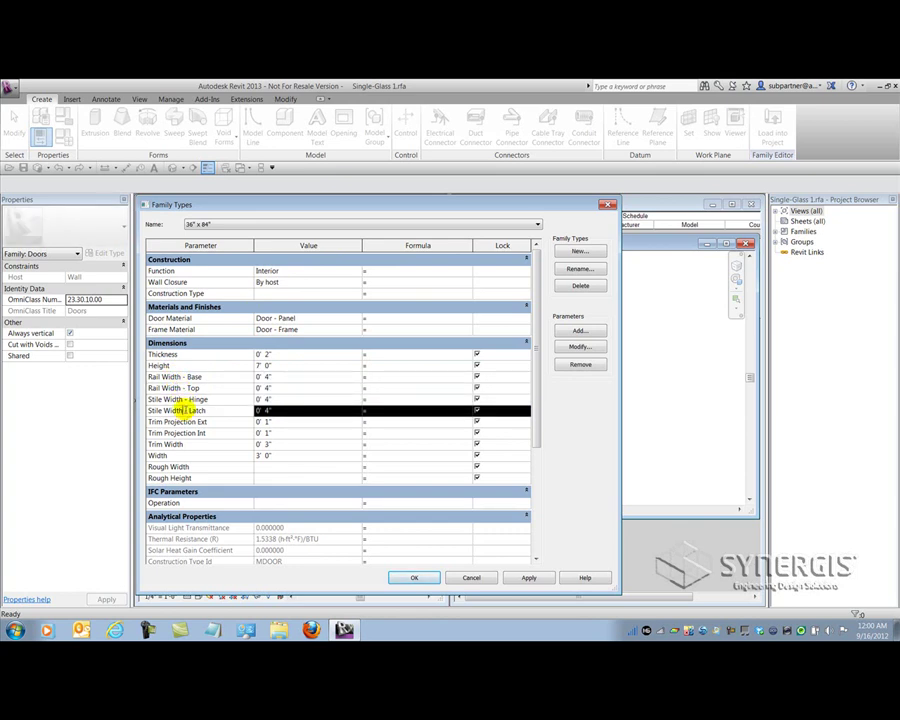
{"action": "left_click", "coordinate": [180, 421]}
{"action": "left_click", "coordinate": [187, 432]}
{"action": "left_click", "coordinate": [186, 443]}
{"action": "left_click", "coordinate": [194, 455]}
Inspect the Trim Width parameter's properties and cancel without changes
{"action": "left_click", "coordinate": [180, 443]}
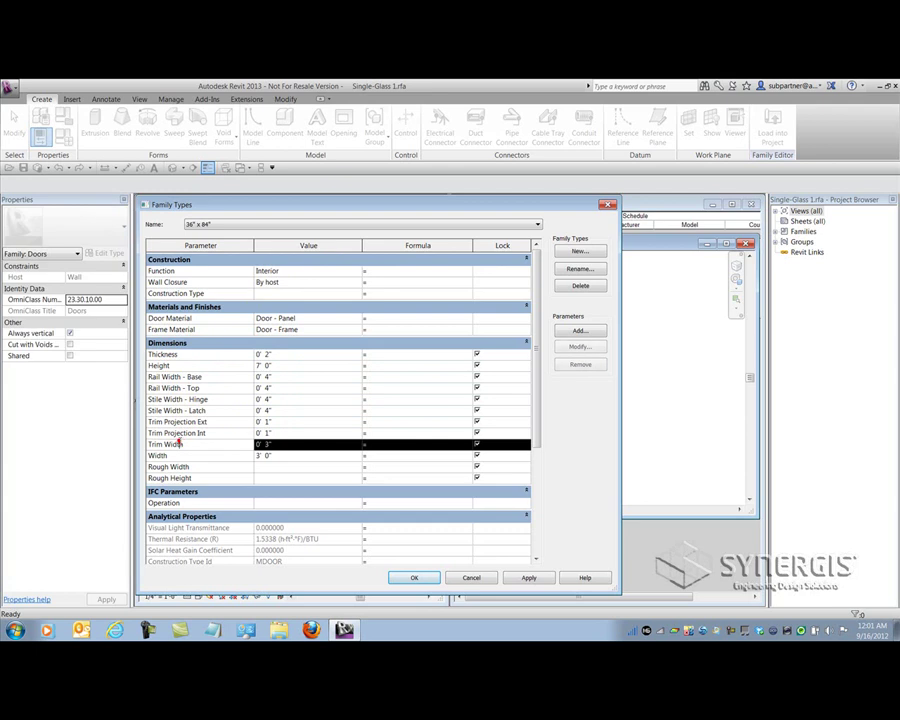
{"action": "left_click", "coordinate": [186, 445]}
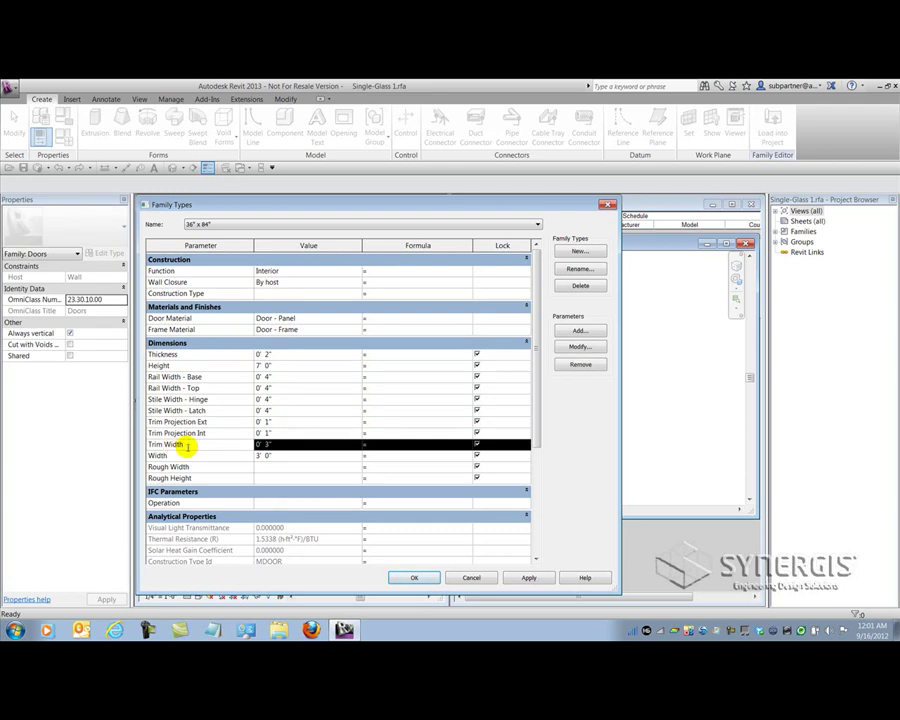
{"action": "left_click", "coordinate": [576, 347]}
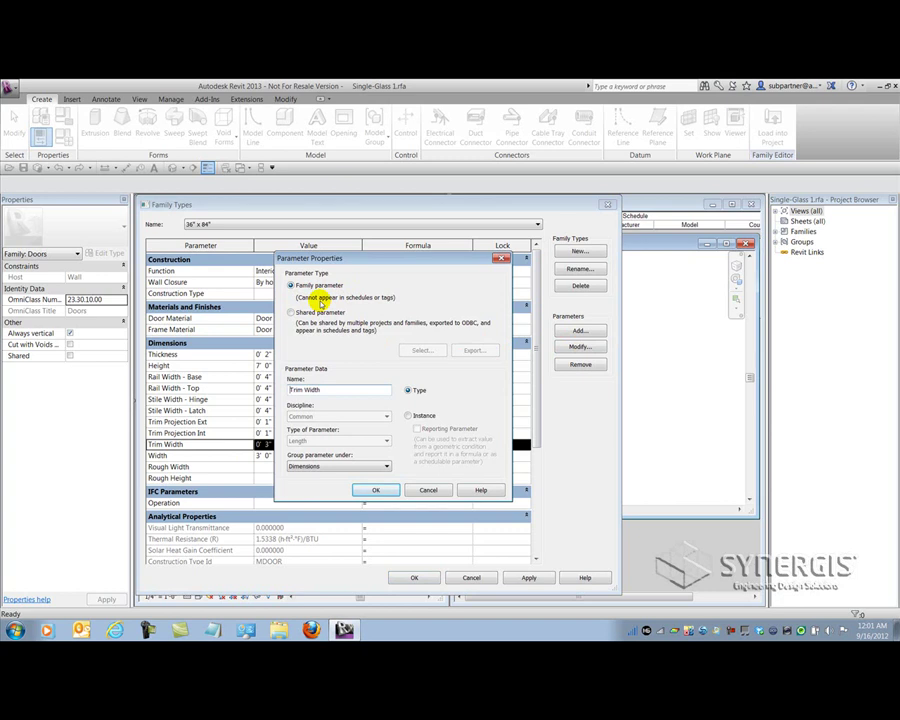
{"action": "left_click", "coordinate": [428, 490]}
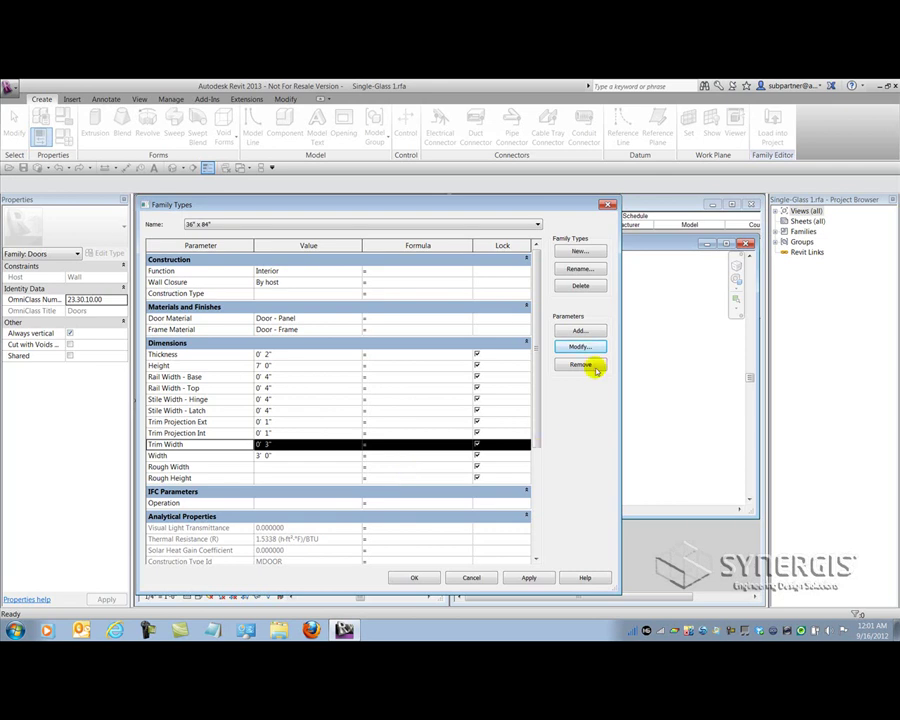
Add a Text type parameter 'Type Author' and enter the author's name as its value
{"action": "left_click", "coordinate": [586, 330]}
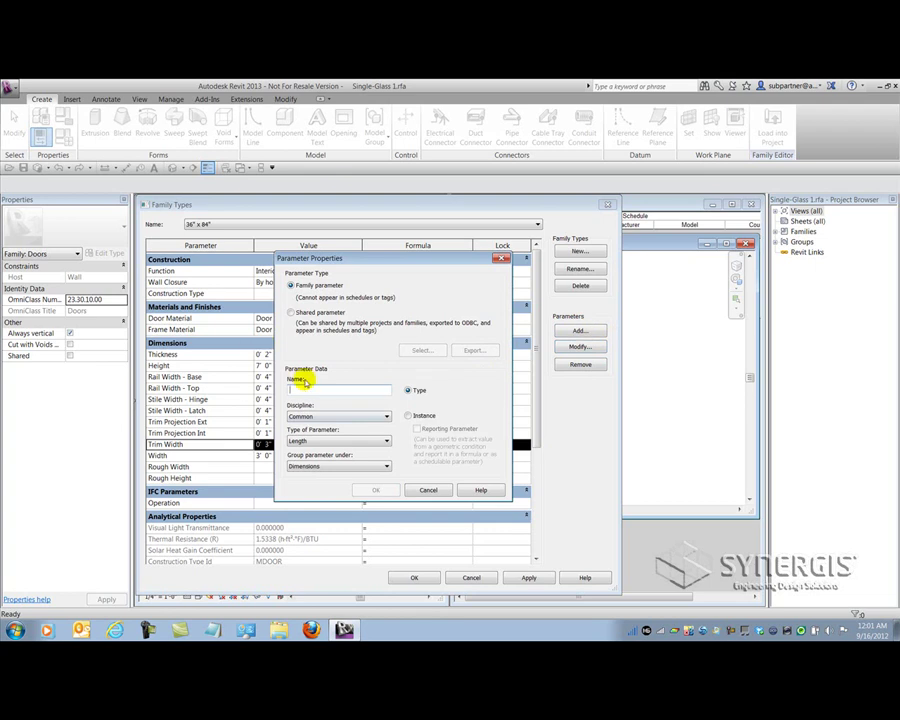
{"action": "type", "text": "Type Author"}
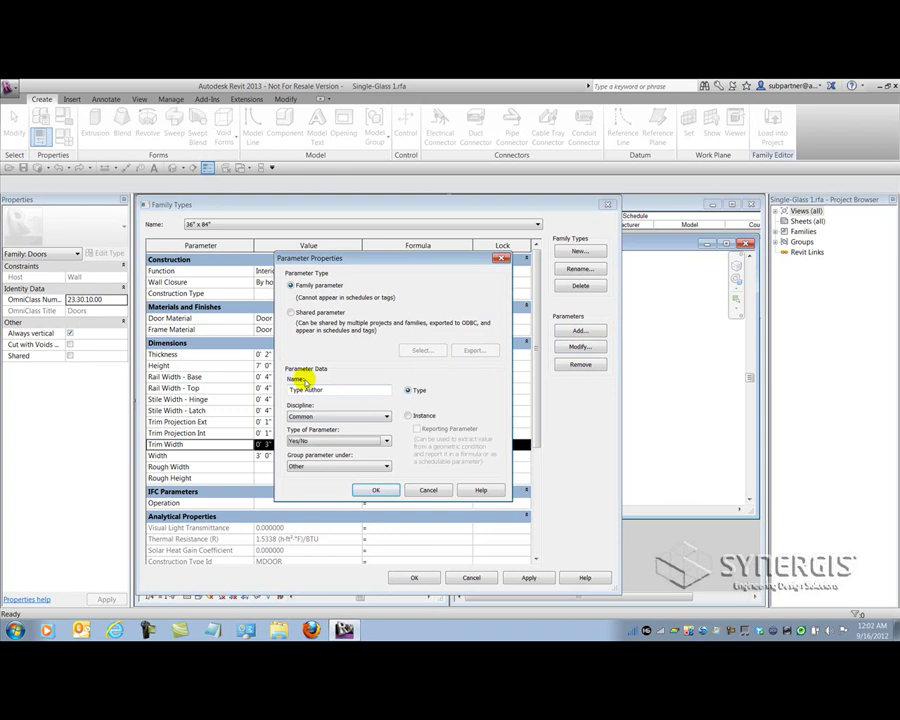
{"action": "key", "text": "t"}
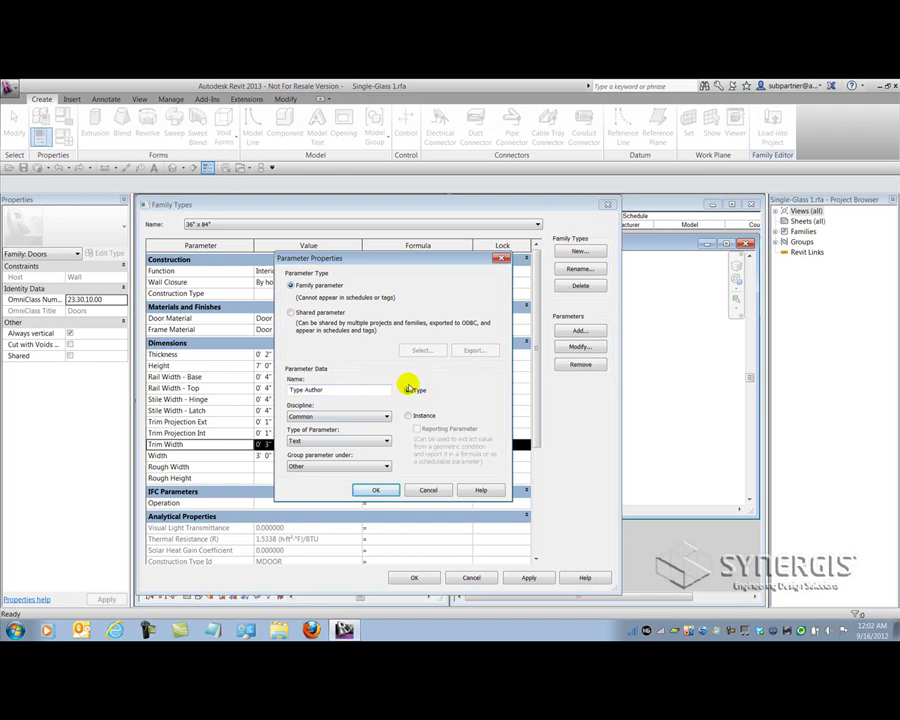
{"action": "left_click", "coordinate": [366, 488]}
{"action": "left_click", "coordinate": [293, 547]}
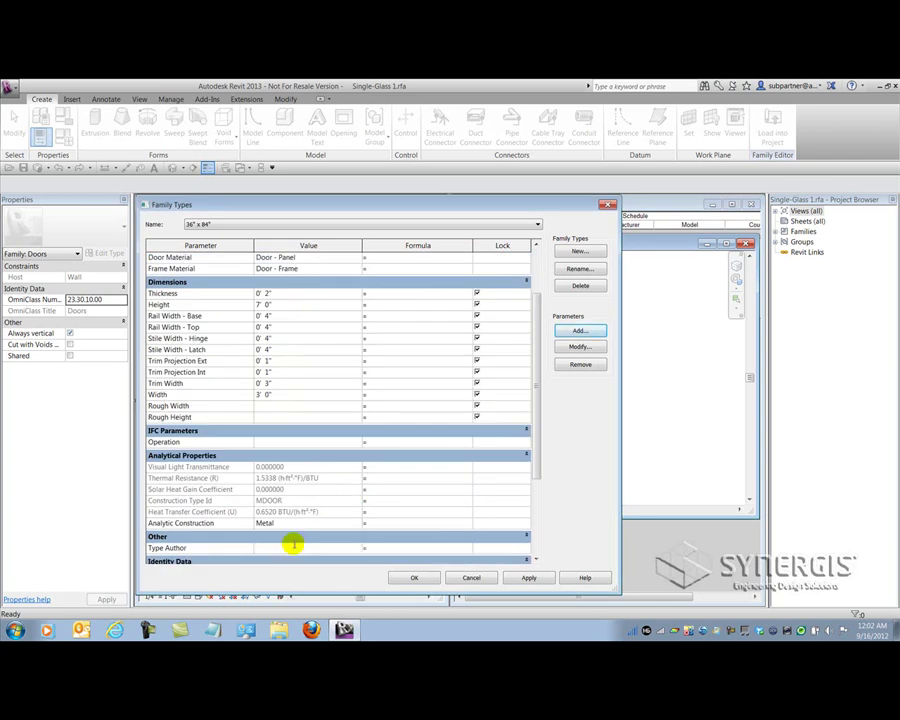
{"action": "type", "text": "B Knittle"}
Reload the door family into the project, overwriting parameter values, and close it unsaved
{"action": "left_click", "coordinate": [417, 579]}
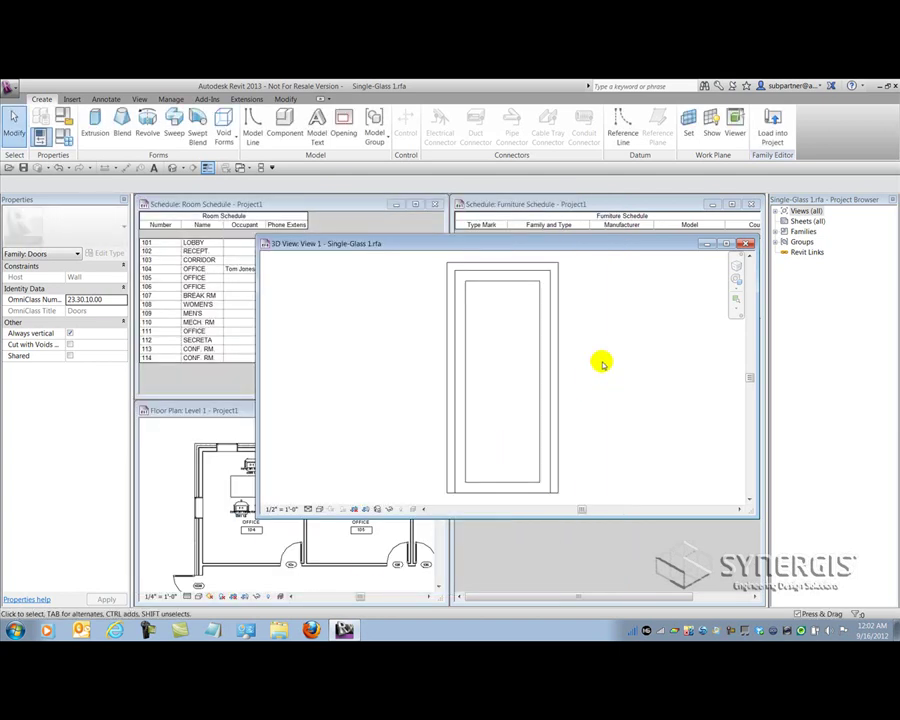
{"action": "left_click", "coordinate": [773, 139]}
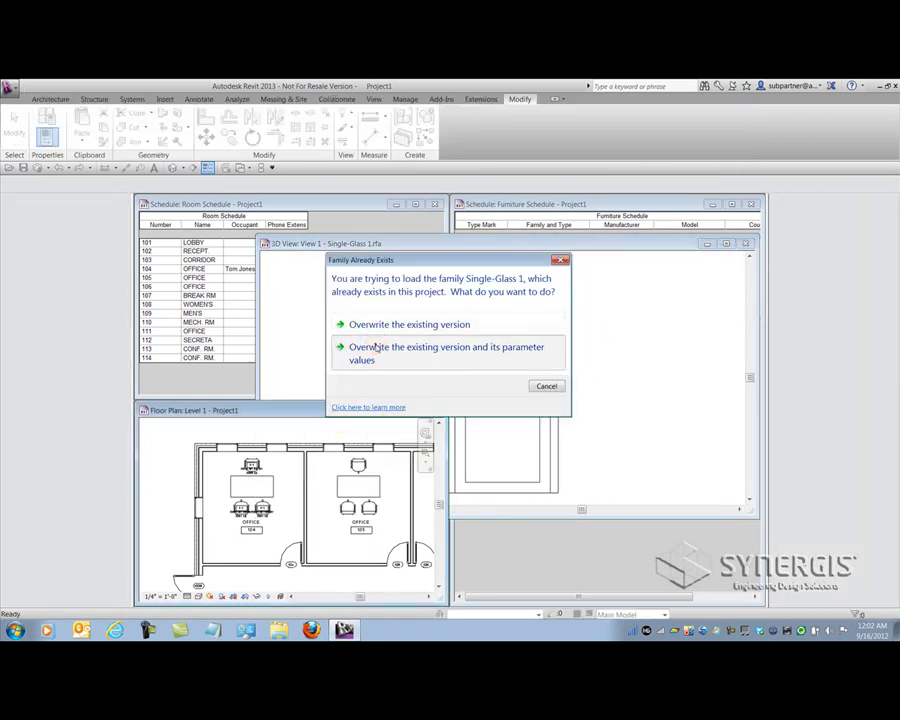
{"action": "left_click", "coordinate": [374, 347]}
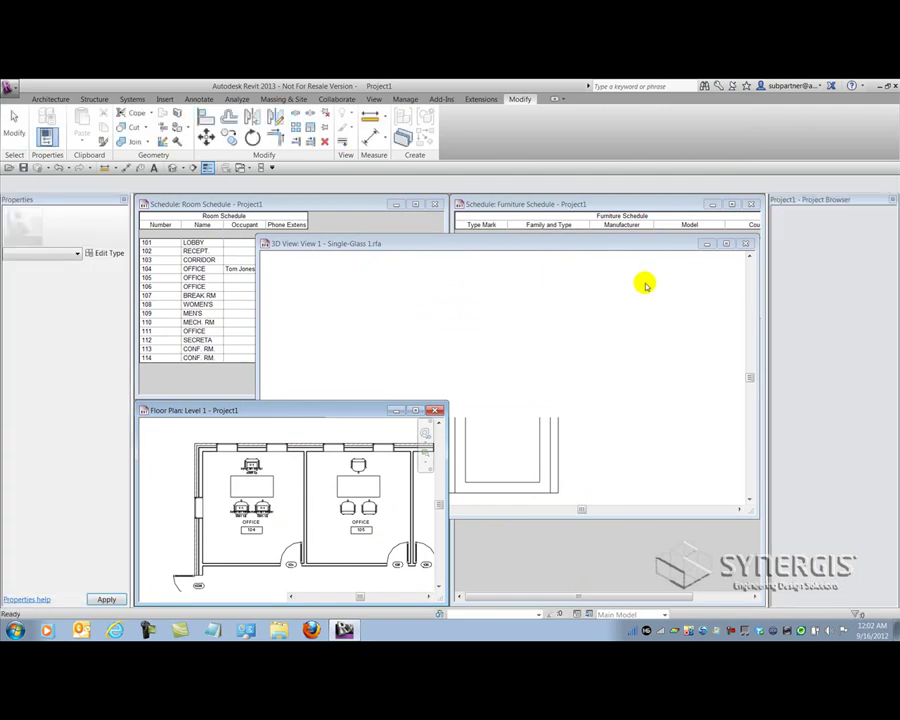
{"action": "left_click", "coordinate": [745, 243]}
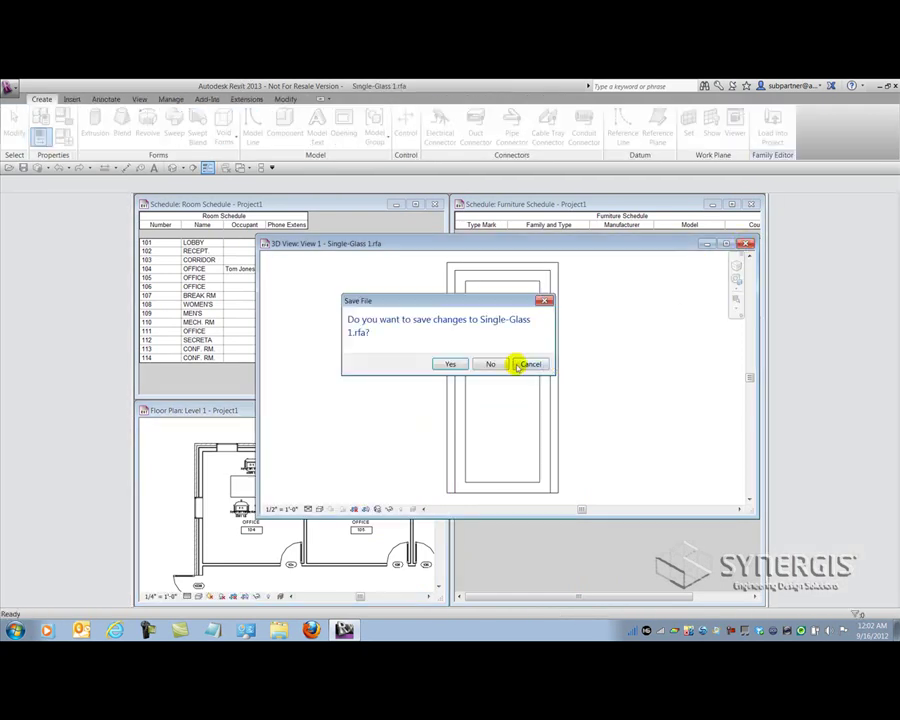
{"action": "left_click", "coordinate": [490, 364]}
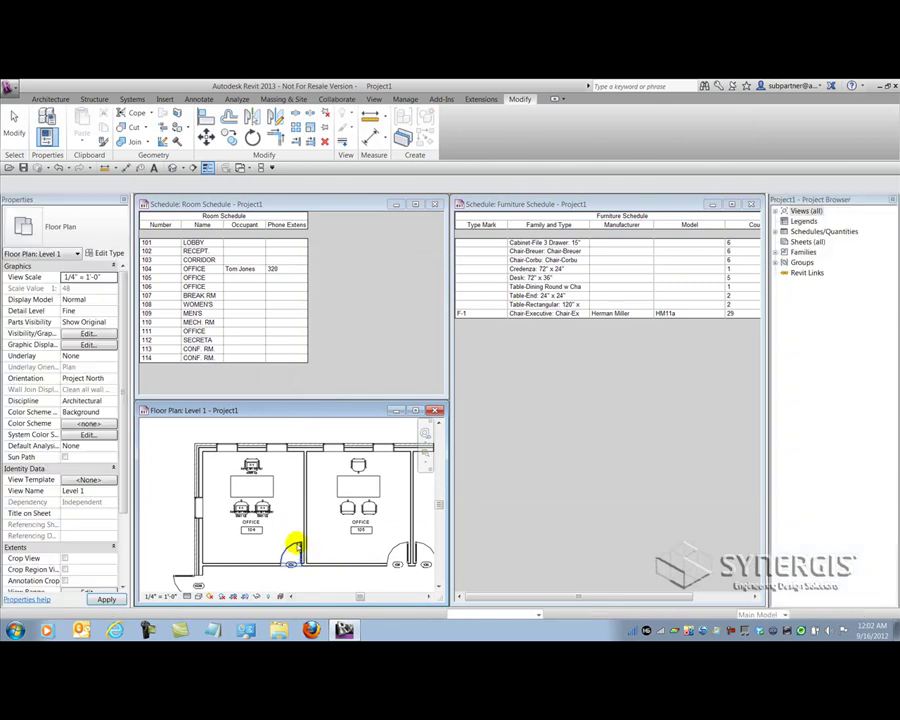
Confirm door 104's type properties now show the Type Author value
{"action": "left_click", "coordinate": [293, 548]}
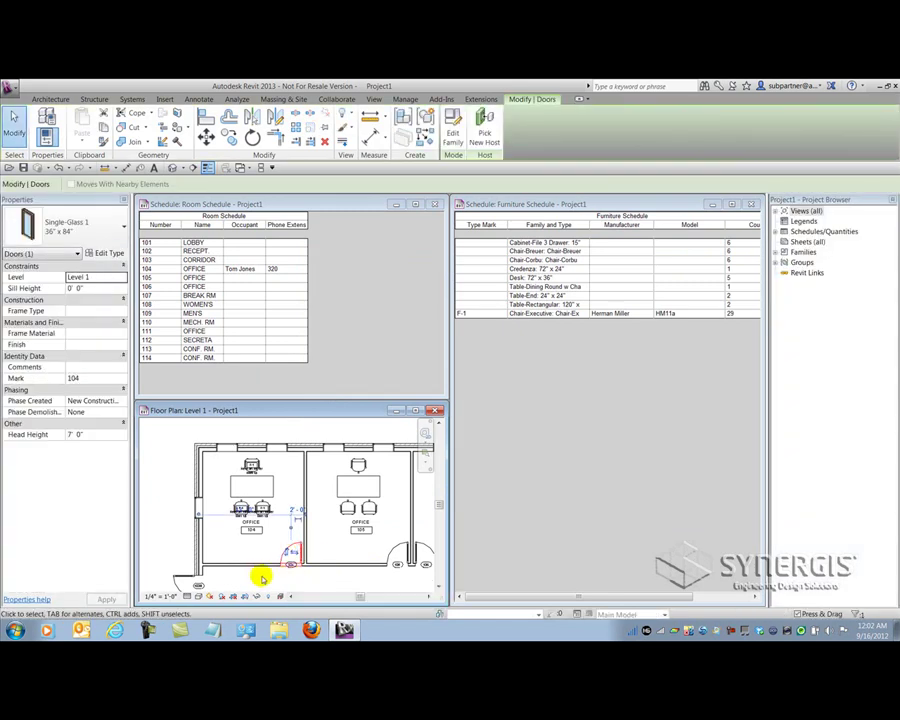
{"action": "left_click", "coordinate": [106, 254]}
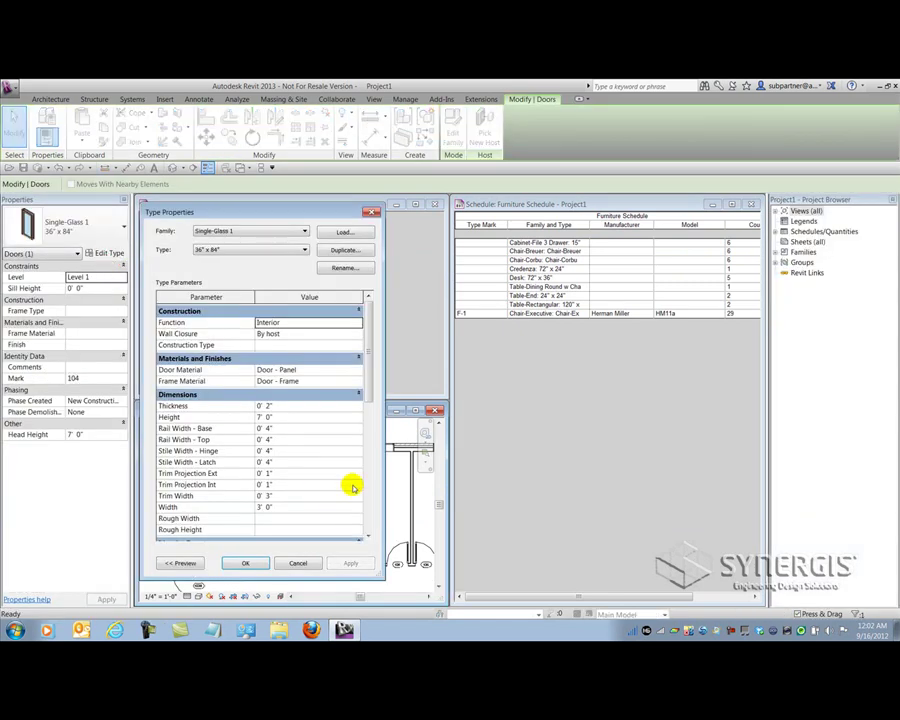
{"action": "left_click_drag", "start_coordinate": [368, 387], "coordinate": [374, 522]}
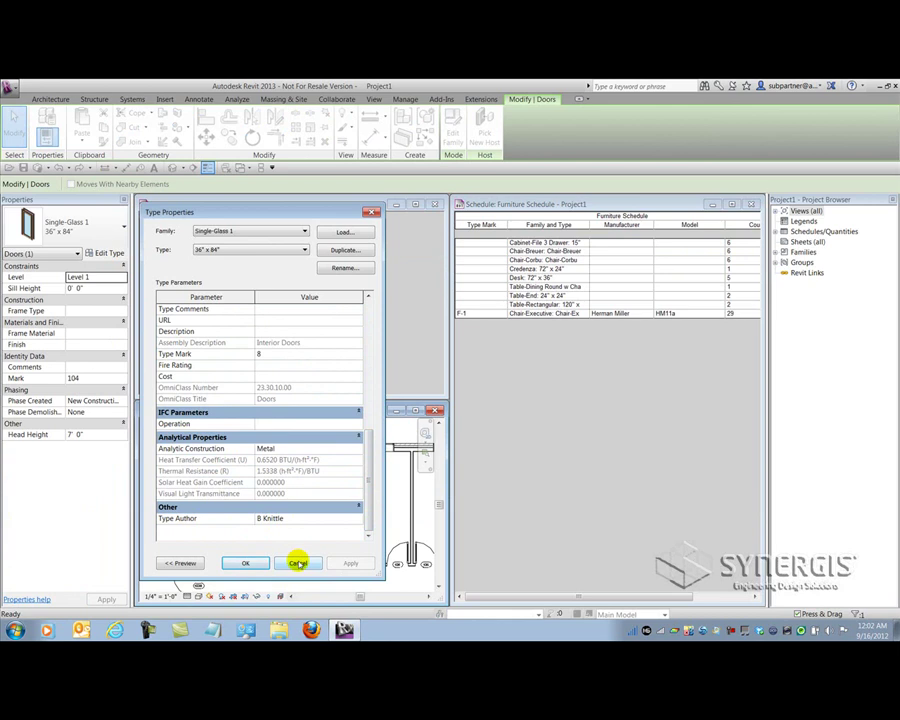
{"action": "left_click", "coordinate": [298, 563]}
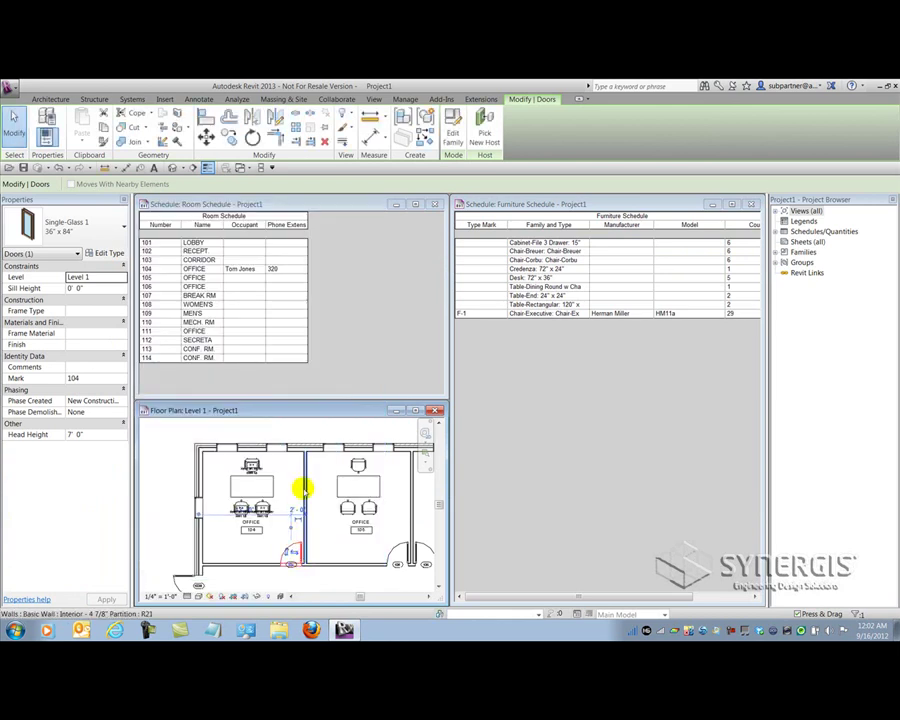
{"action": "right_click", "coordinate": [786, 231]}
{"action": "left_click", "coordinate": [785, 237]}
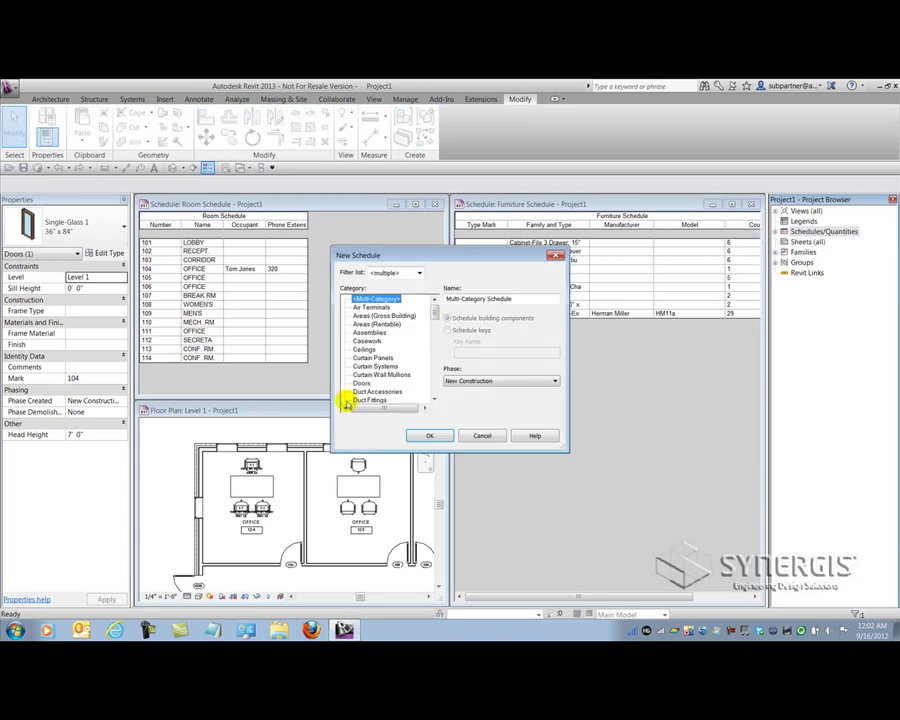
{"action": "left_click", "coordinate": [361, 384]}
{"action": "left_click", "coordinate": [429, 433]}
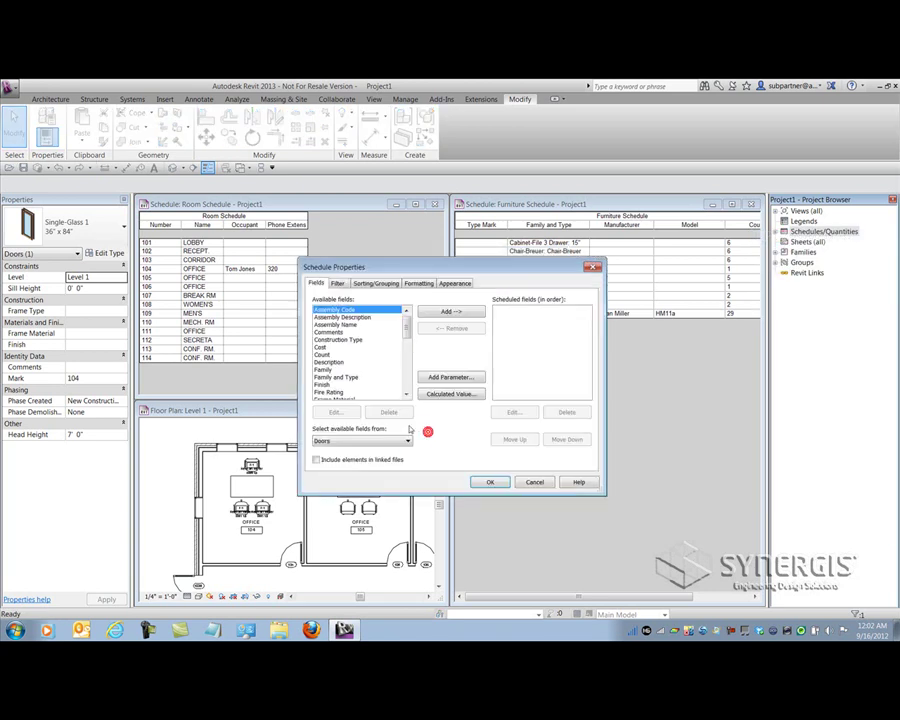
{"action": "scroll", "coordinate": [402, 344], "scroll_direction": "down", "scroll_amount": 4}
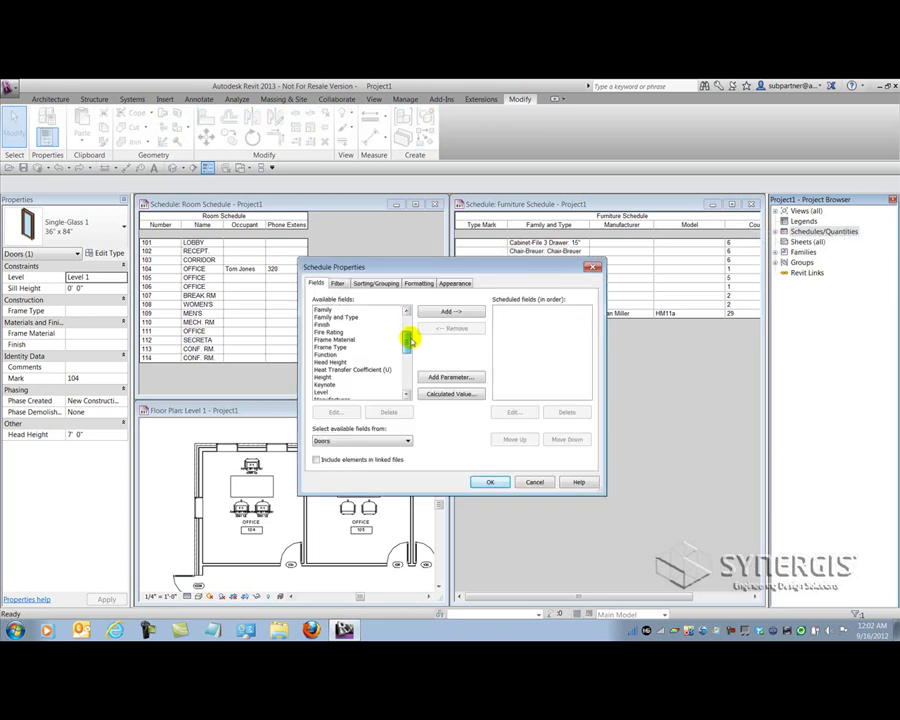
{"action": "mouse_move", "coordinate": [409, 344]}
{"action": "left_mouse_down"}
{"action": "mouse_move", "coordinate": [409, 377]}
{"action": "mouse_move", "coordinate": [408, 322]}
{"action": "left_mouse_up"}
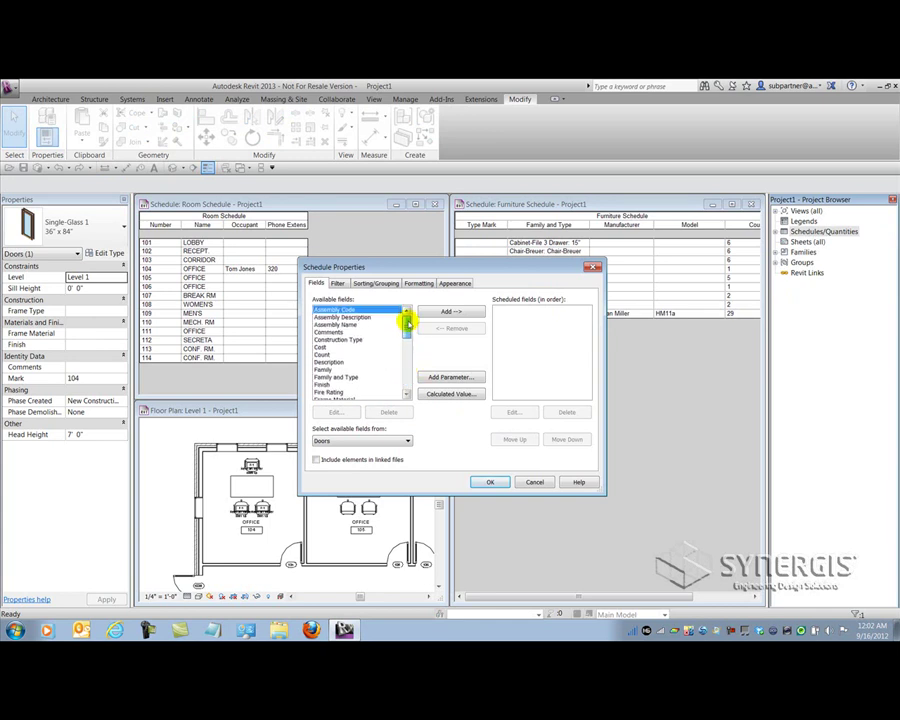
{"action": "left_click", "coordinate": [508, 483]}
{"action": "left_click", "coordinate": [332, 566]}
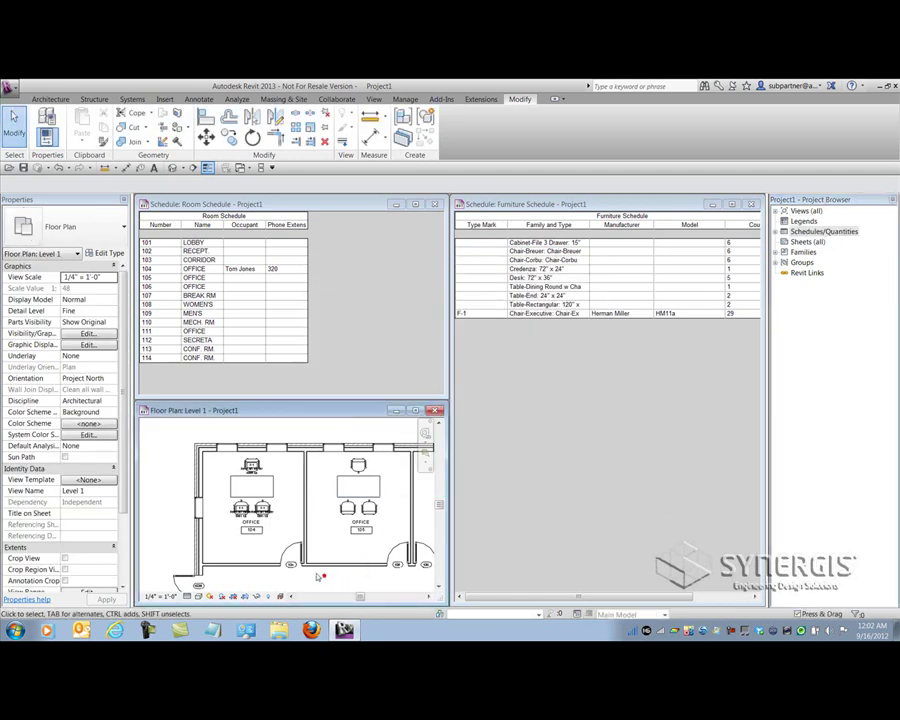
{"action": "scroll", "coordinate": [293, 569], "scroll_direction": "up", "scroll_amount": 5}
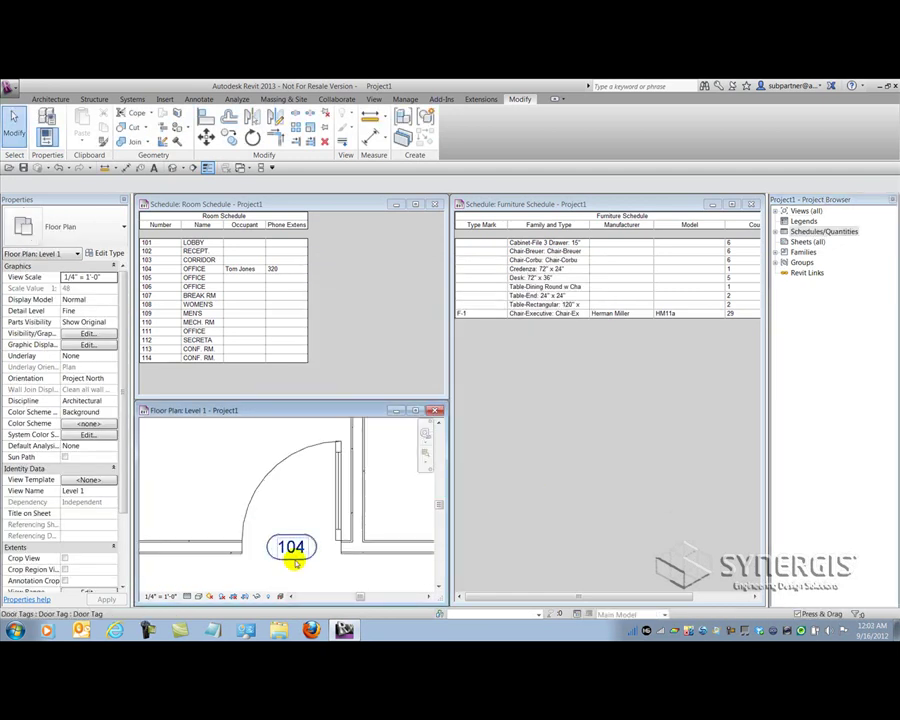
{"action": "left_click", "coordinate": [295, 564]}
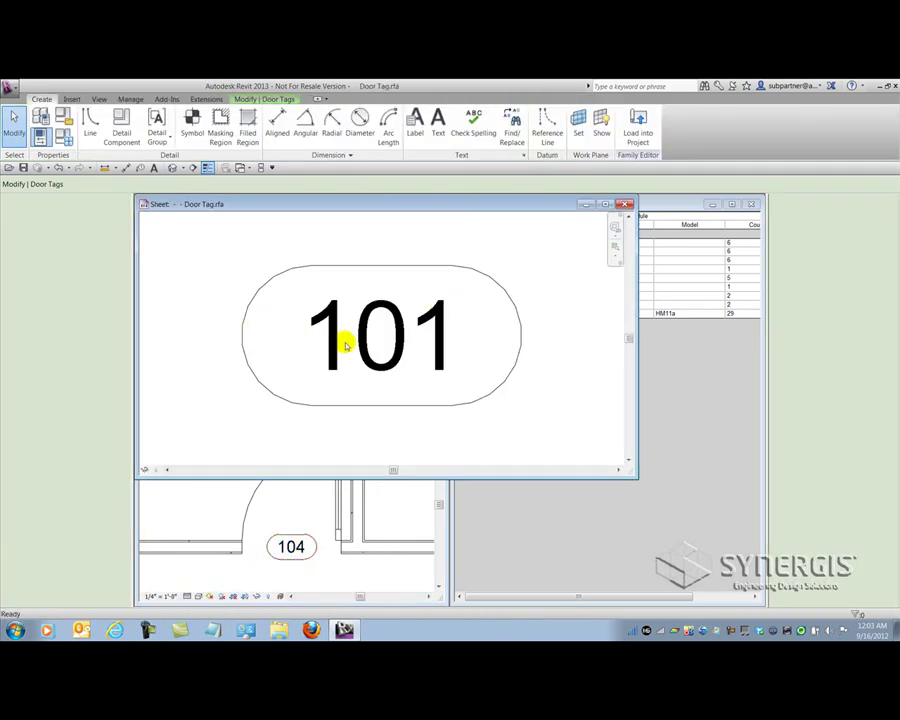
{"action": "left_click", "coordinate": [362, 345]}
{"action": "left_click", "coordinate": [400, 128]}
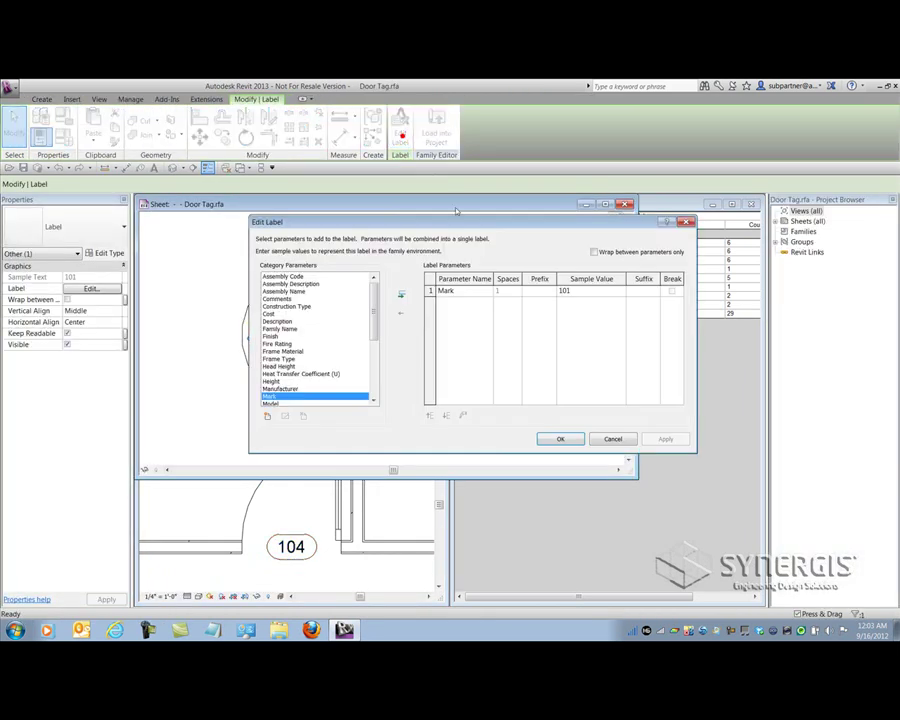
{"action": "left_click_drag", "start_coordinate": [374, 297], "coordinate": [368, 378]}
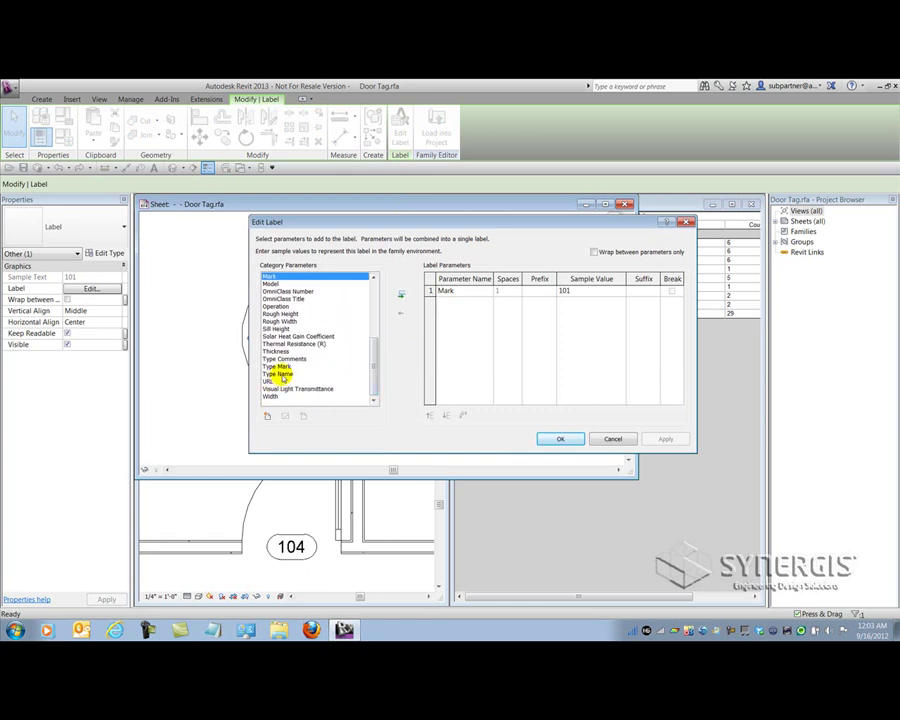
{"action": "left_click", "coordinate": [562, 439]}
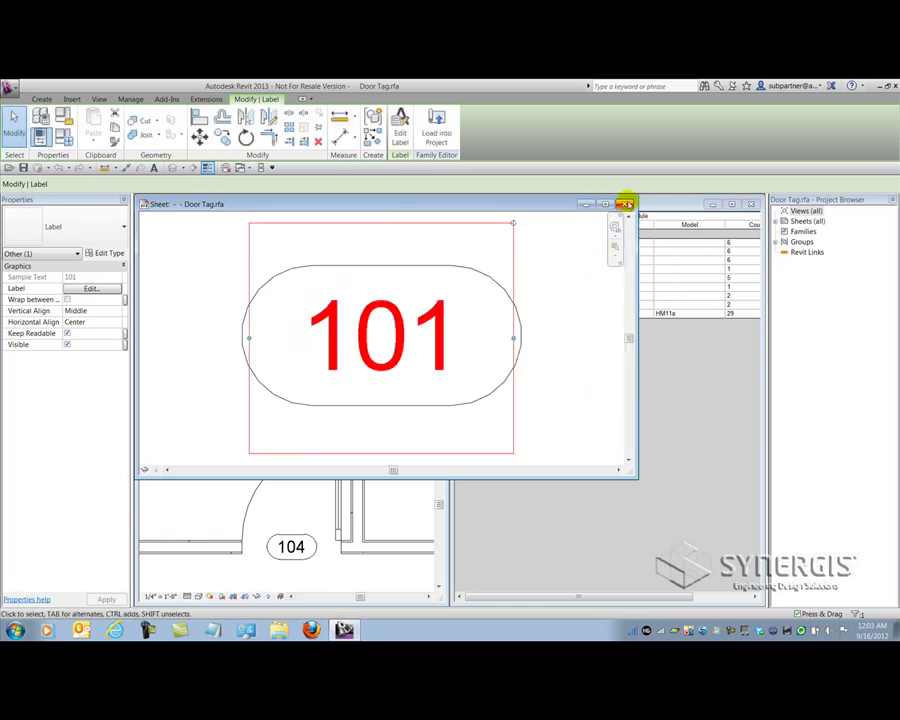
{"action": "left_click", "coordinate": [627, 204]}
{"action": "left_click", "coordinate": [490, 356]}
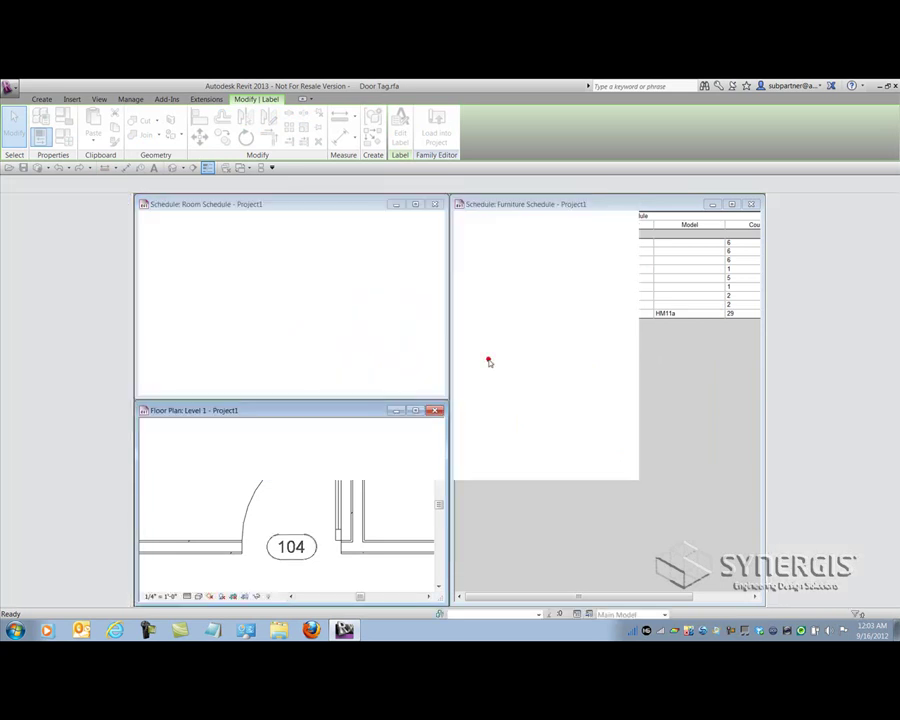
{"action": "left_click", "coordinate": [265, 478]}
{"action": "scroll", "coordinate": [268, 477], "scroll_direction": "down", "scroll_amount": 5}
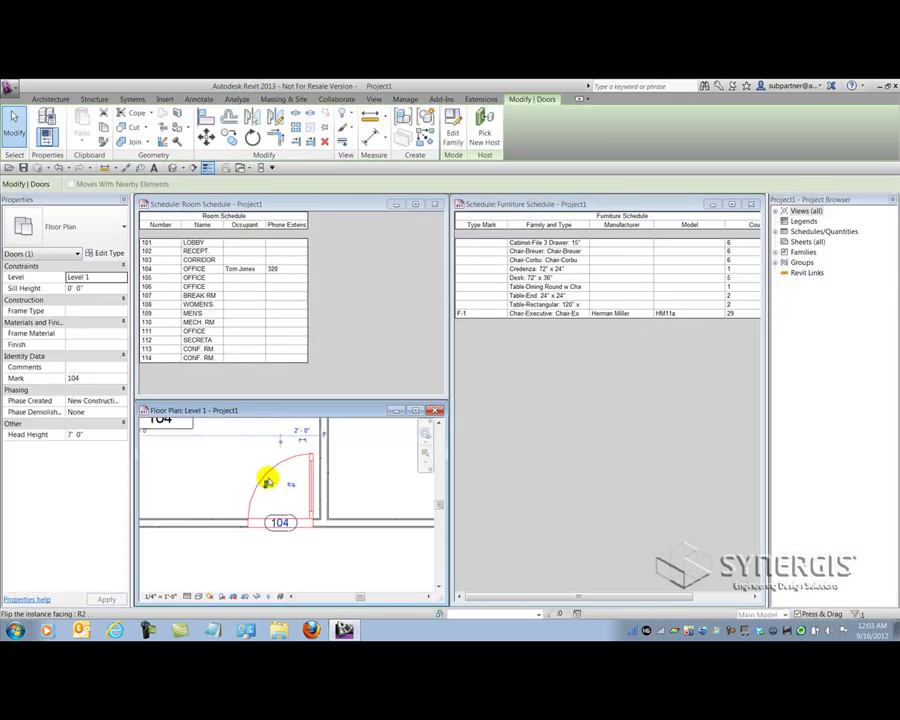
{"action": "scroll", "coordinate": [266, 472], "scroll_direction": "down", "scroll_amount": 3}
{"action": "middle_click_drag", "start_coordinate": [277, 506], "coordinate": [281, 526]}
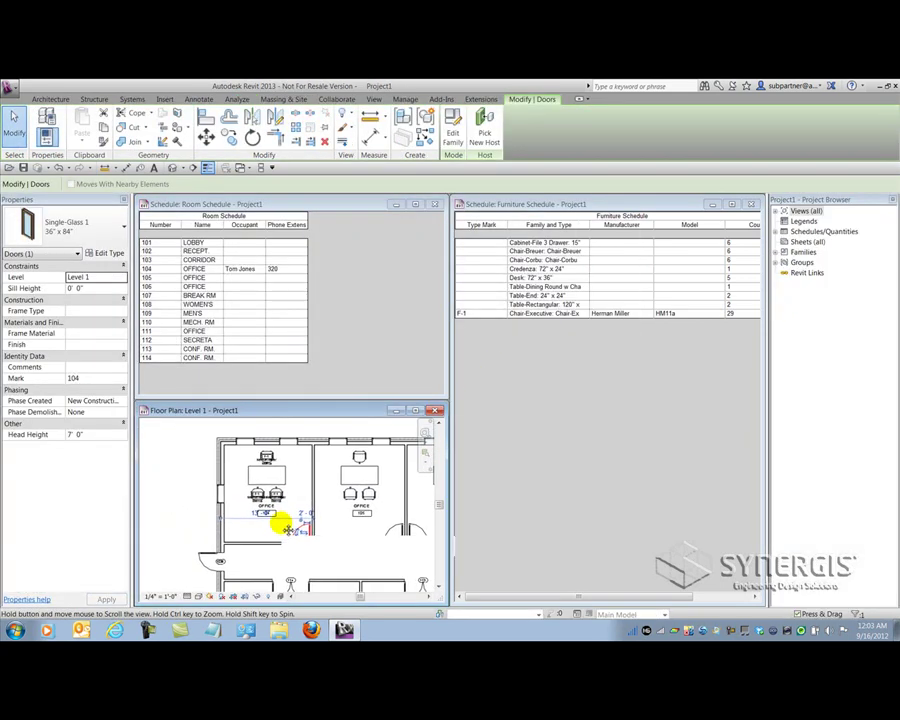
{"action": "left_click", "coordinate": [189, 524]}
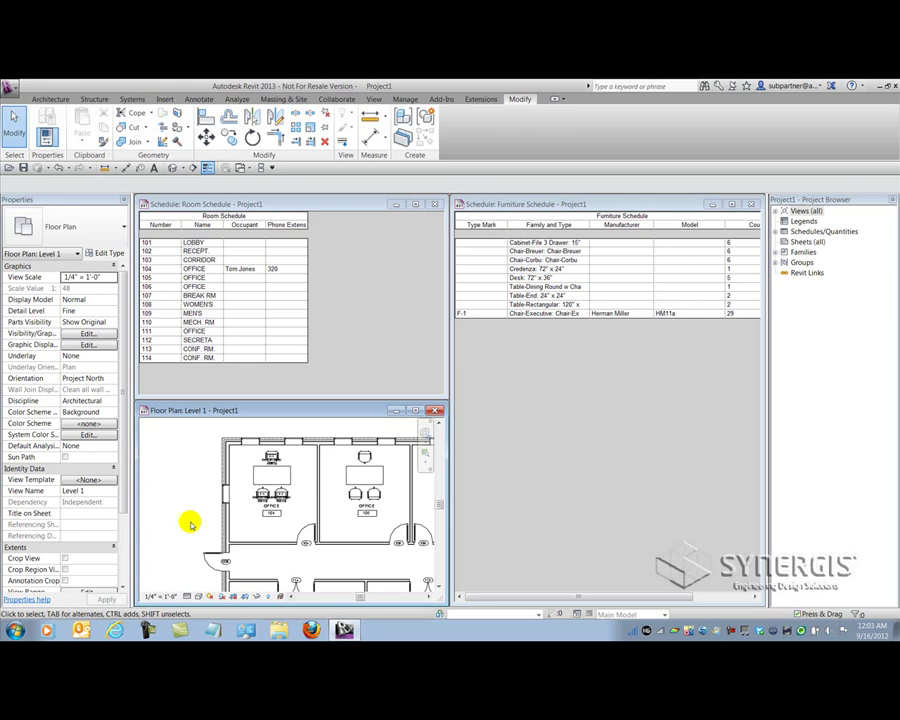
{"action": "left_click", "coordinate": [189, 500]}
{"action": "scroll", "coordinate": [249, 515], "scroll_direction": "up", "scroll_amount": 5}
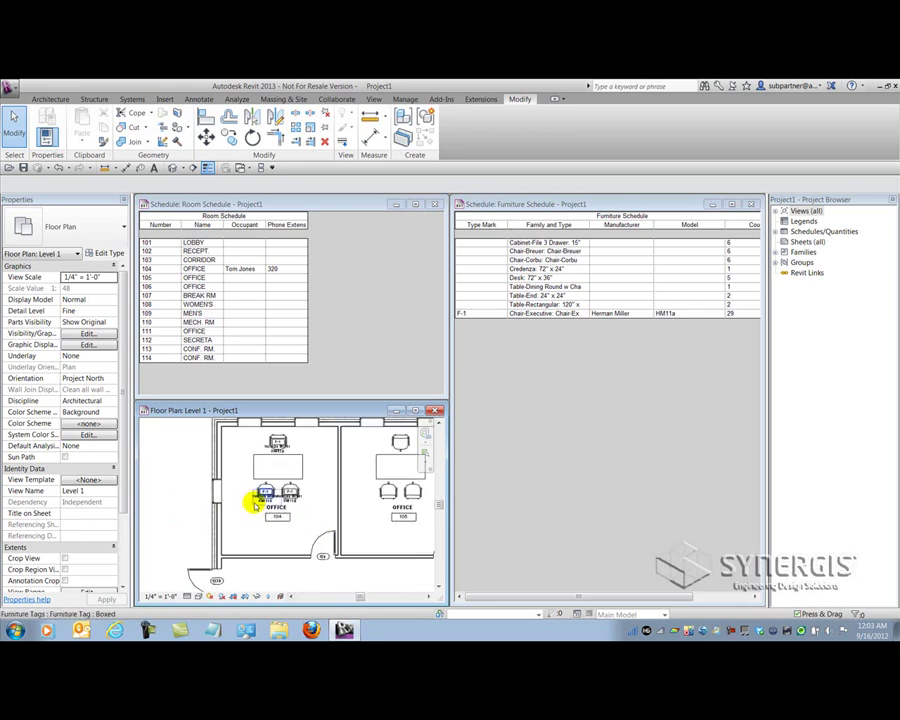
{"action": "left_click", "coordinate": [249, 515]}
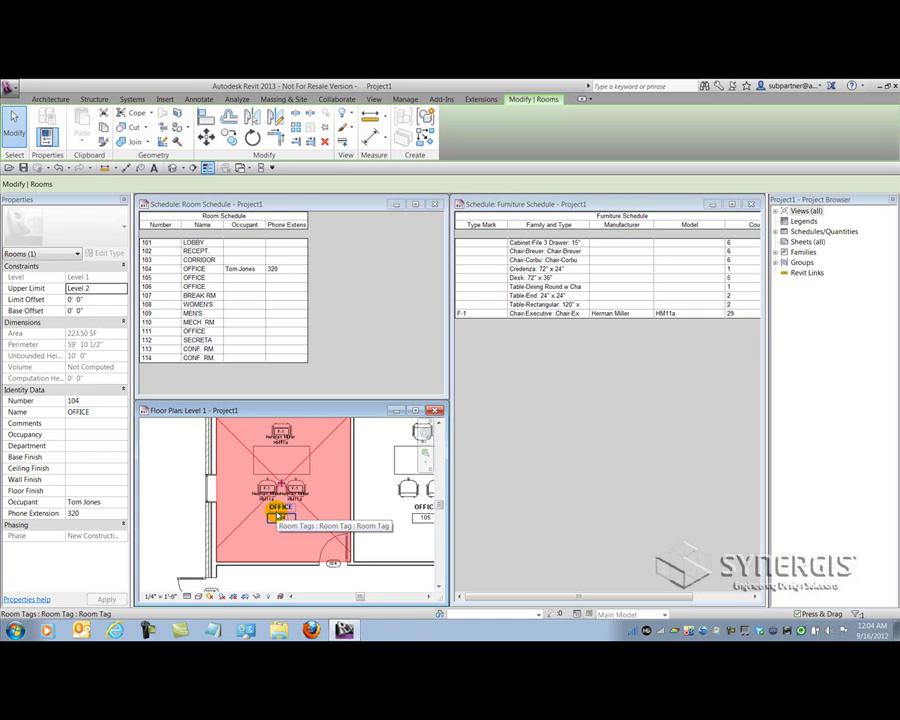
Pan the plan slightly and bring up the Manage tab tools
{"action": "middle_click_drag", "start_coordinate": [189, 510], "coordinate": [192, 522]}
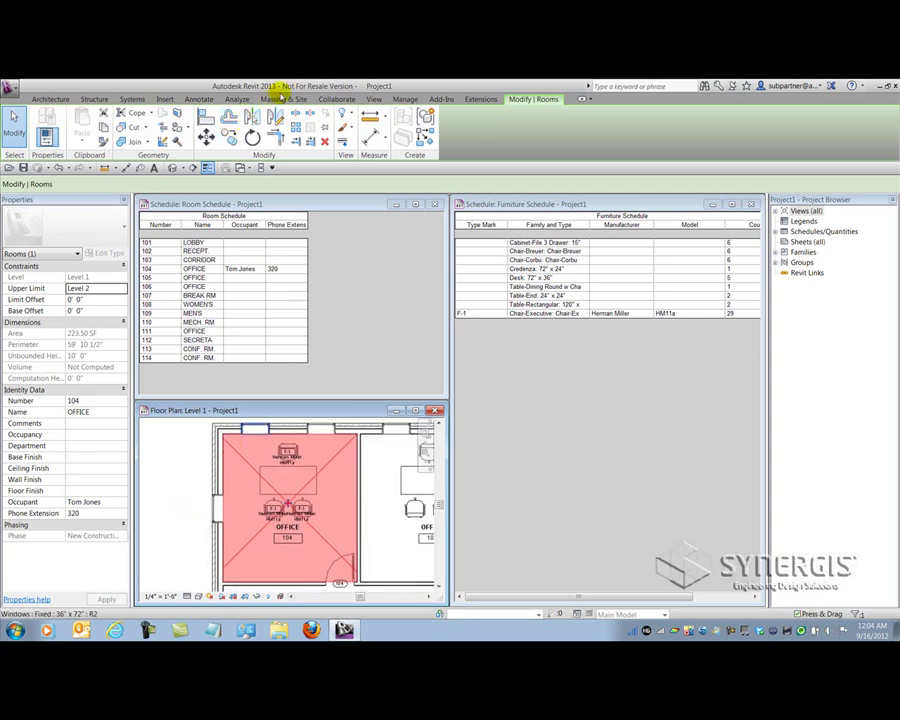
{"action": "left_click", "coordinate": [405, 99]}
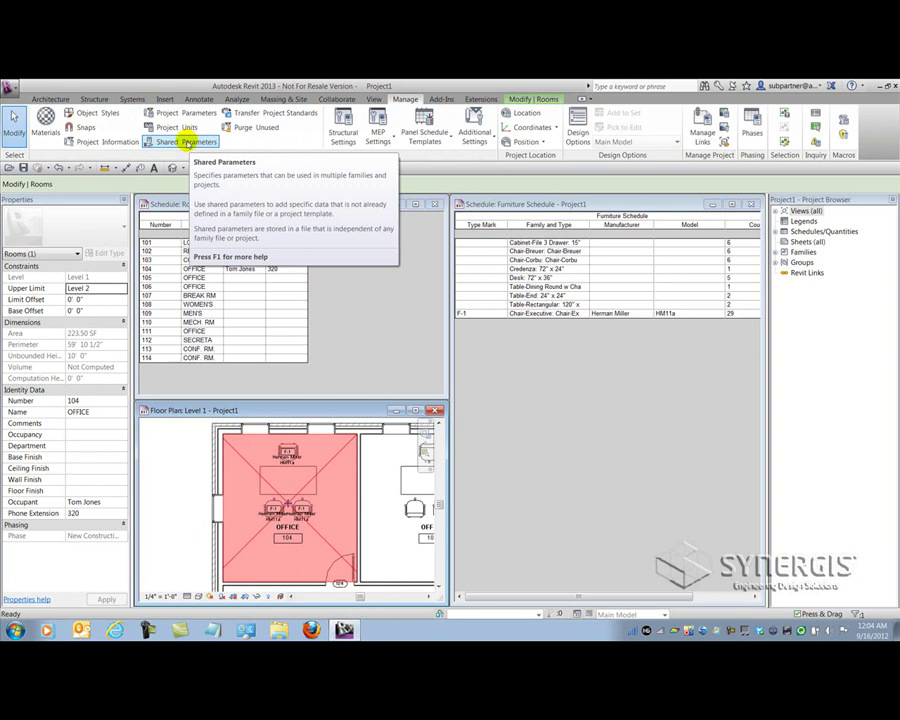
Begin a new shared parameter file, named Synergis.txt on the Desktop, from Shared Parameters
{"action": "left_click", "coordinate": [185, 142]}
{"action": "left_click", "coordinate": [529, 371]}
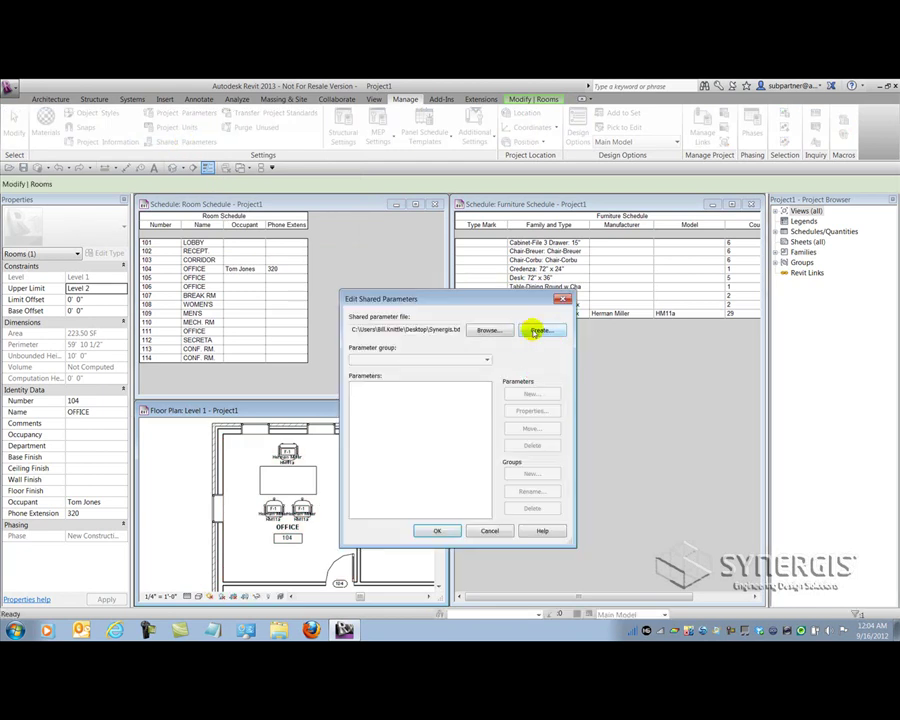
{"action": "left_click", "coordinate": [558, 332]}
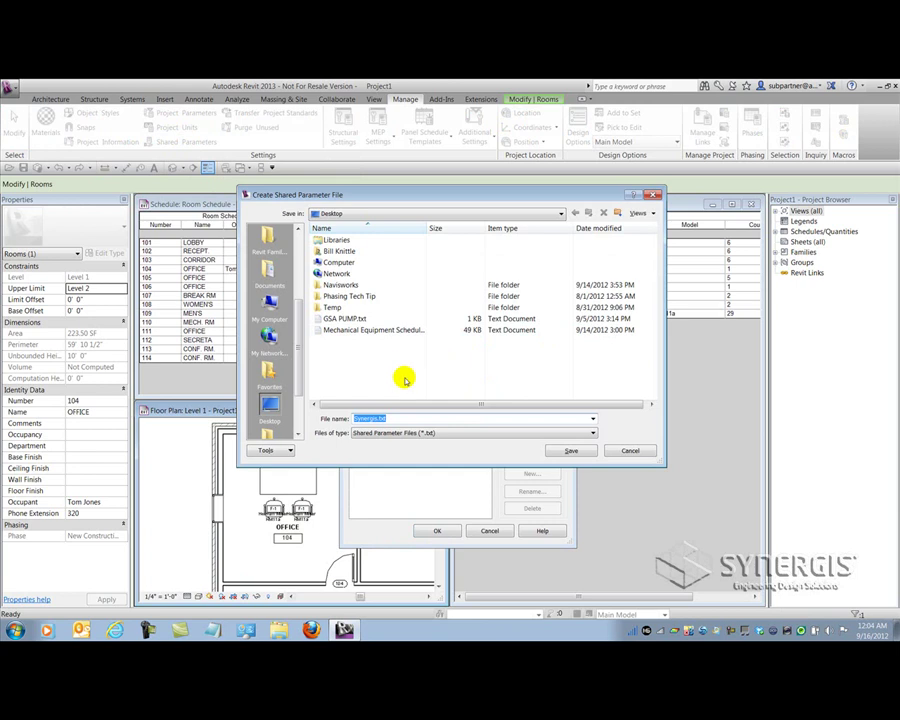
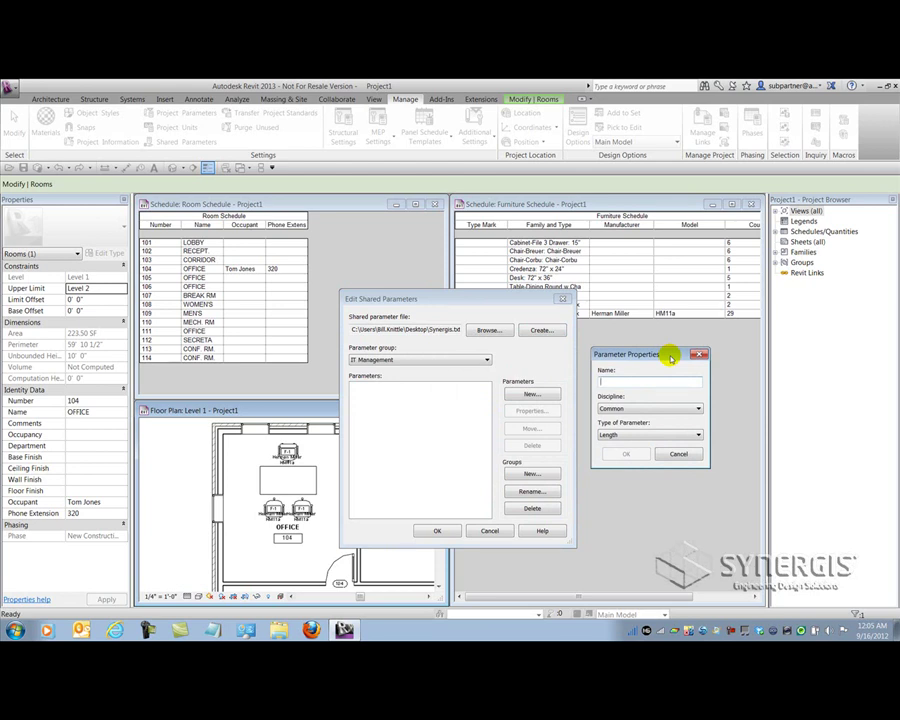
Create the shared parameter Data Jack No. with type Integer
{"action": "type", "text": "Data Jack No."}
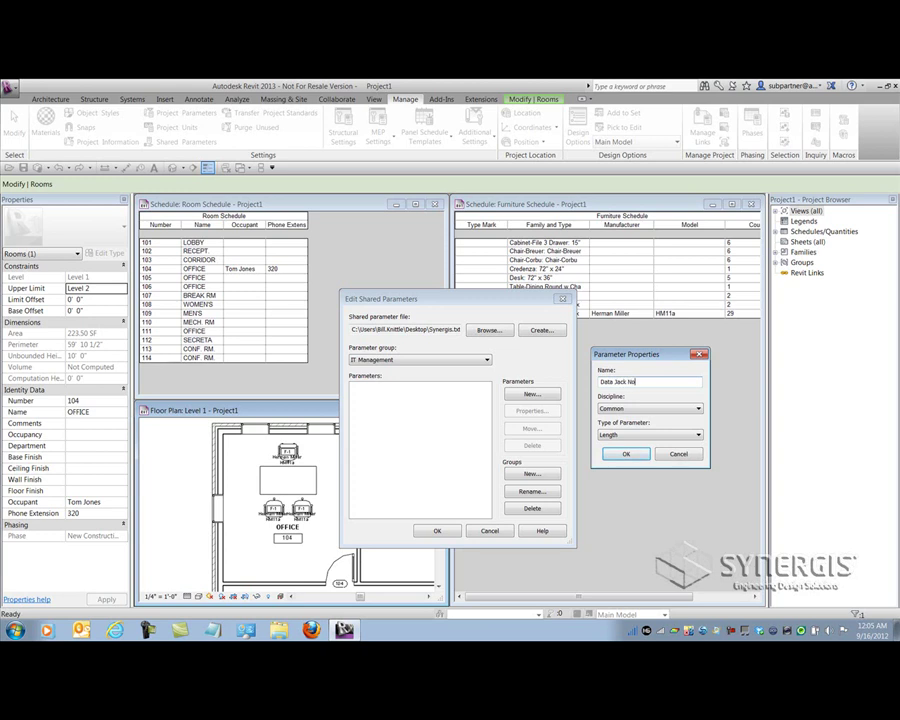
{"action": "left_click", "coordinate": [636, 434]}
{"action": "left_click", "coordinate": [622, 452]}
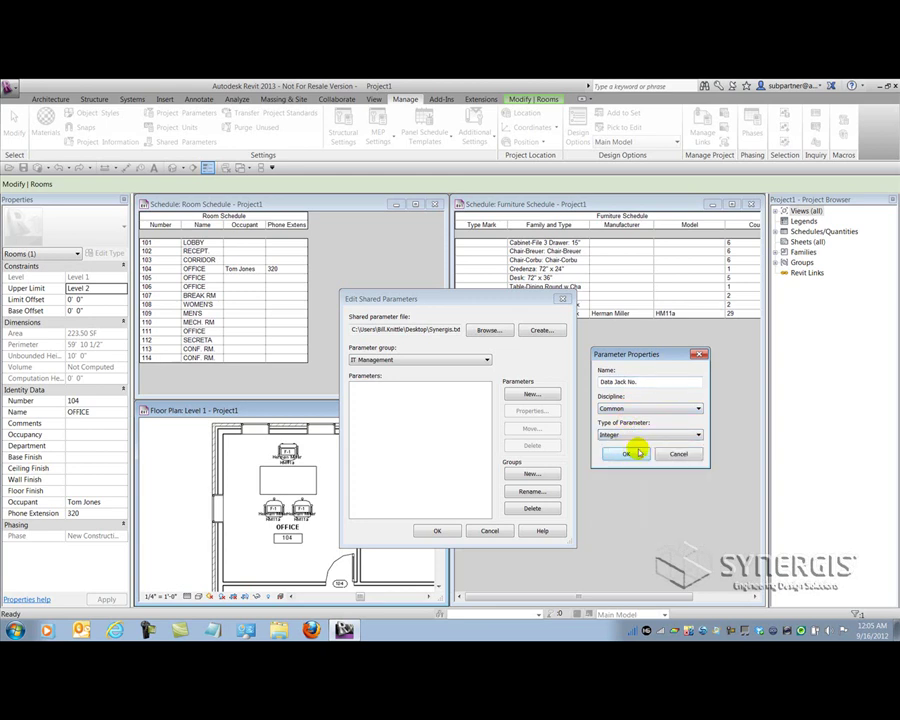
{"action": "left_click", "coordinate": [627, 454]}
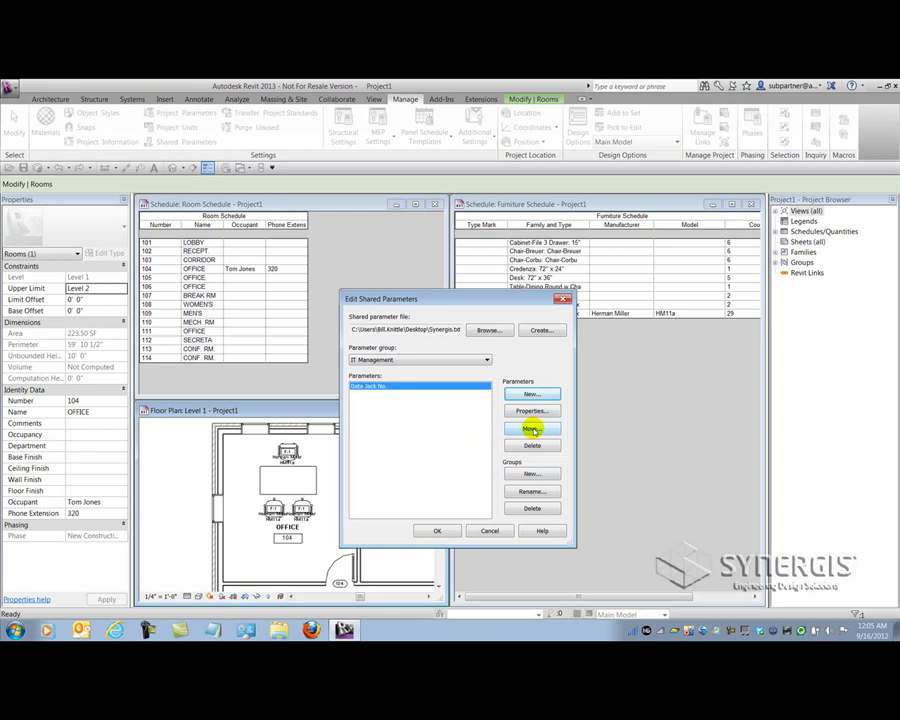
Review Data Jack No.'s properties without changes, then save and close the shared parameters editor
{"action": "left_click", "coordinate": [381, 389]}
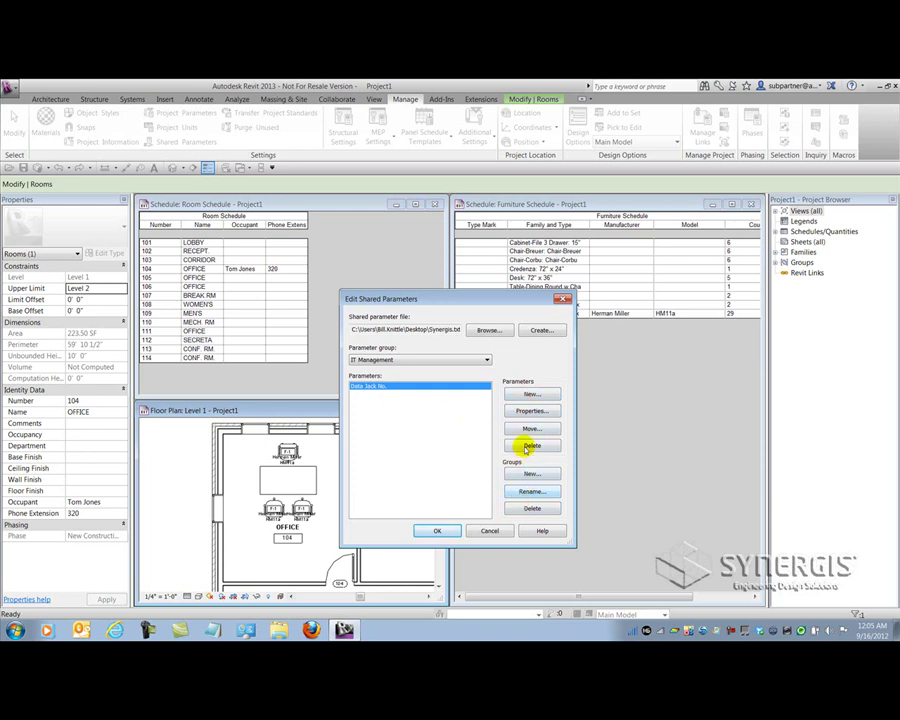
{"action": "left_click", "coordinate": [530, 411]}
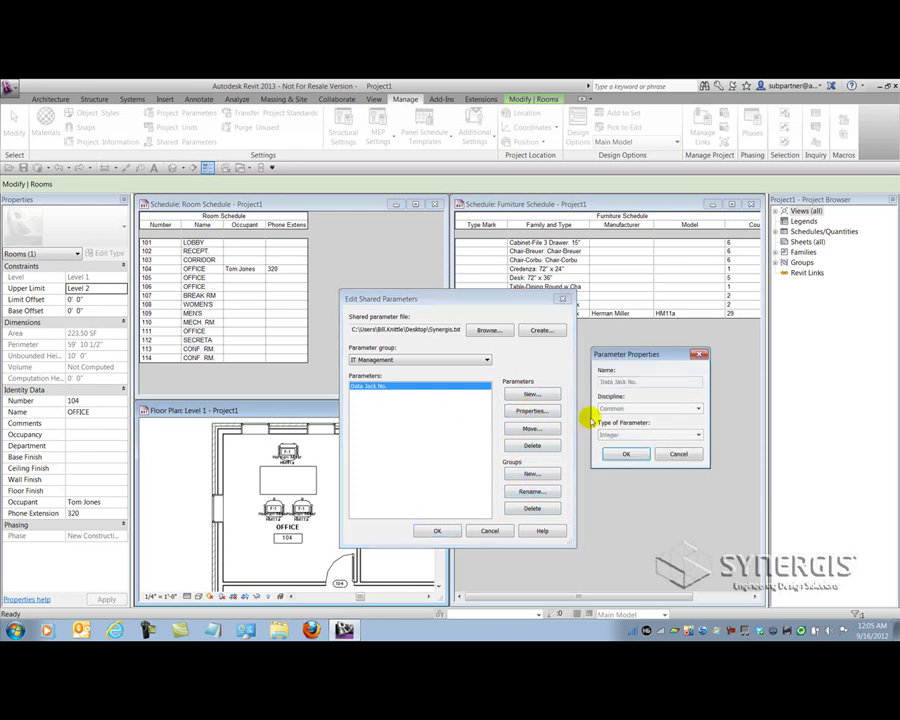
{"action": "left_click", "coordinate": [678, 454]}
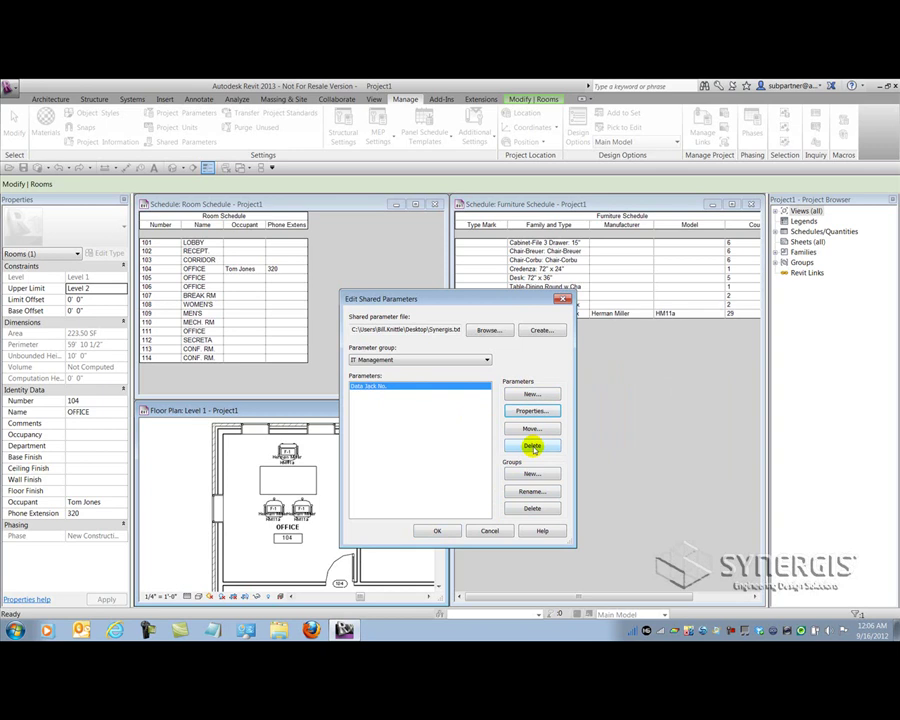
{"action": "left_click", "coordinate": [437, 530]}
{"action": "left_click", "coordinate": [426, 526]}
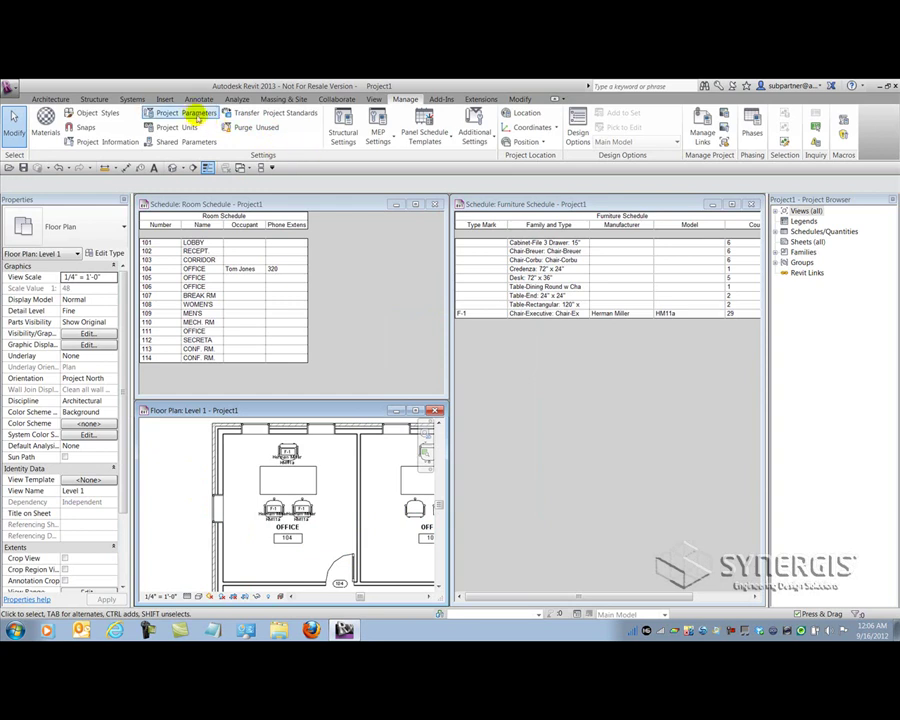
Add a new project parameter based on the shared parameter Data Jack No
{"action": "left_click", "coordinate": [186, 113]}
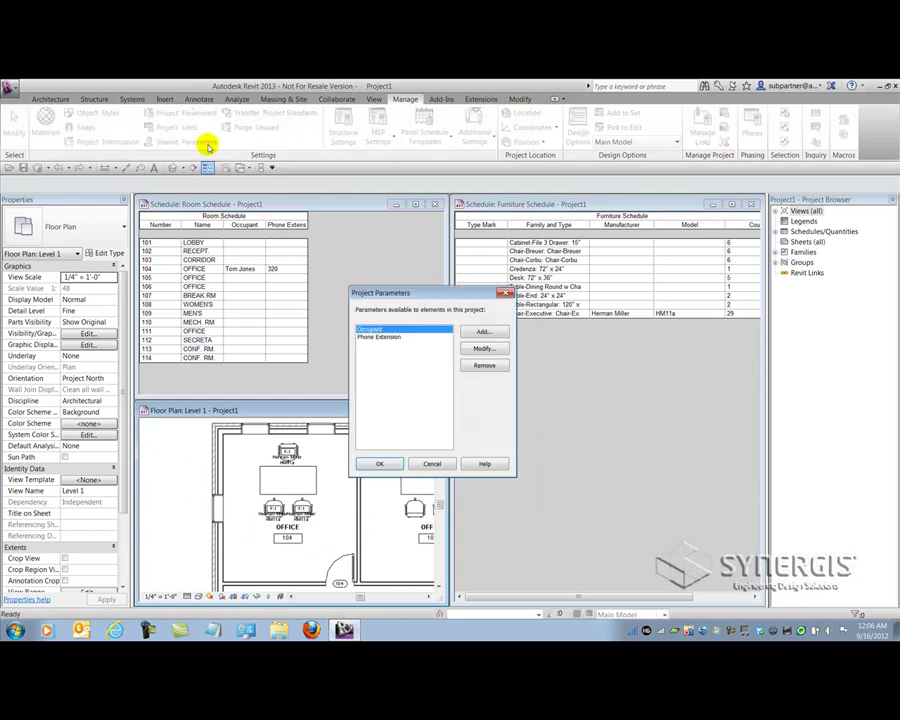
{"action": "left_click", "coordinate": [483, 331]}
{"action": "left_click_drag", "start_coordinate": [478, 347], "coordinate": [473, 310]}
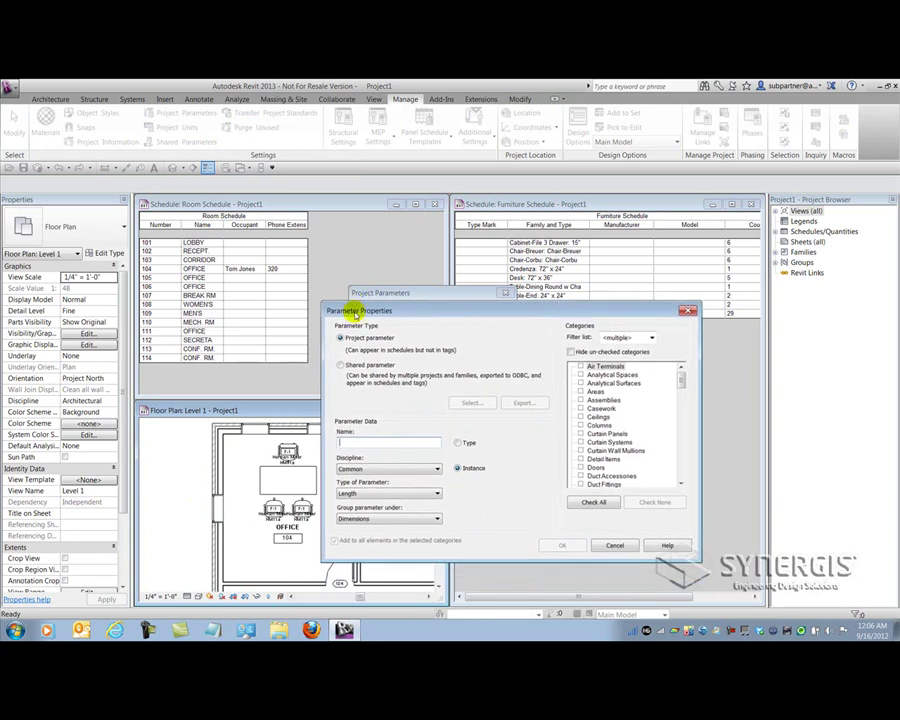
{"action": "mouse_move", "coordinate": [402, 308]}
{"action": "left_mouse_down"}
{"action": "mouse_move", "coordinate": [399, 329]}
{"action": "mouse_move", "coordinate": [402, 322]}
{"action": "left_mouse_up"}
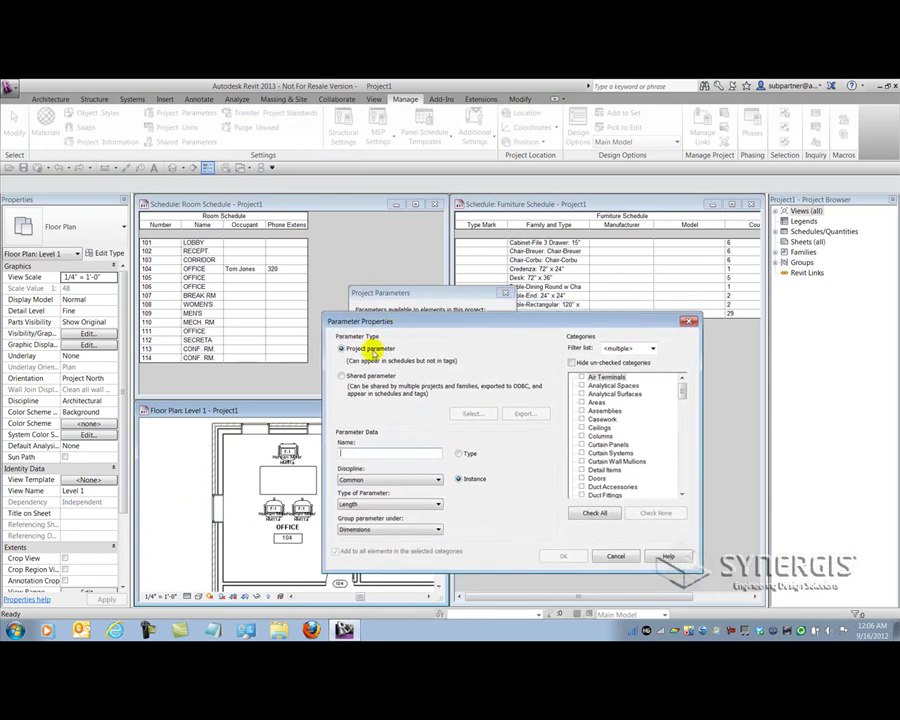
{"action": "left_click", "coordinate": [342, 376]}
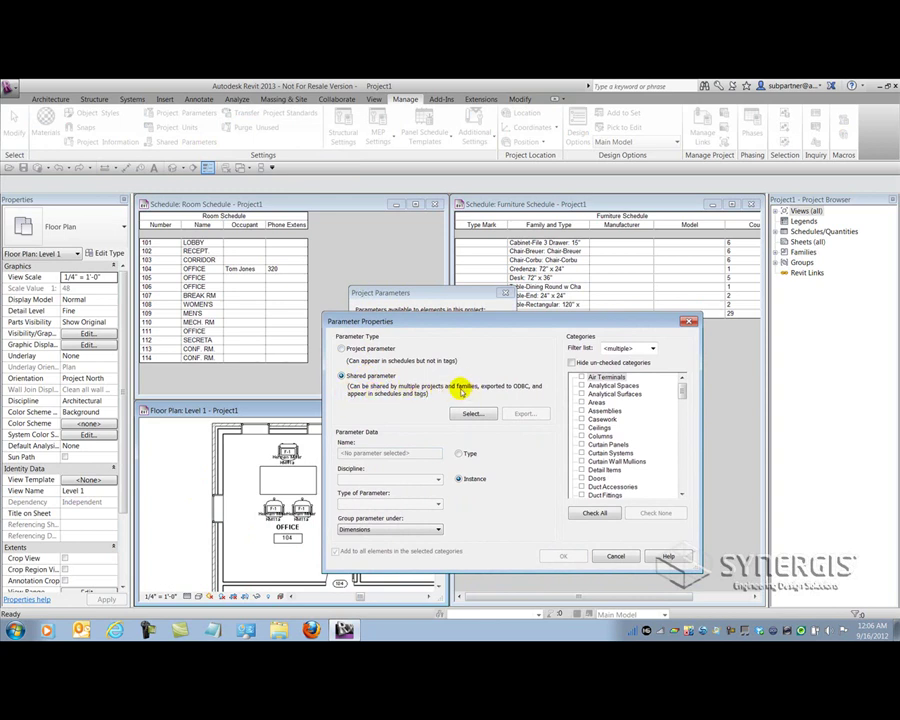
{"action": "left_click", "coordinate": [471, 413]}
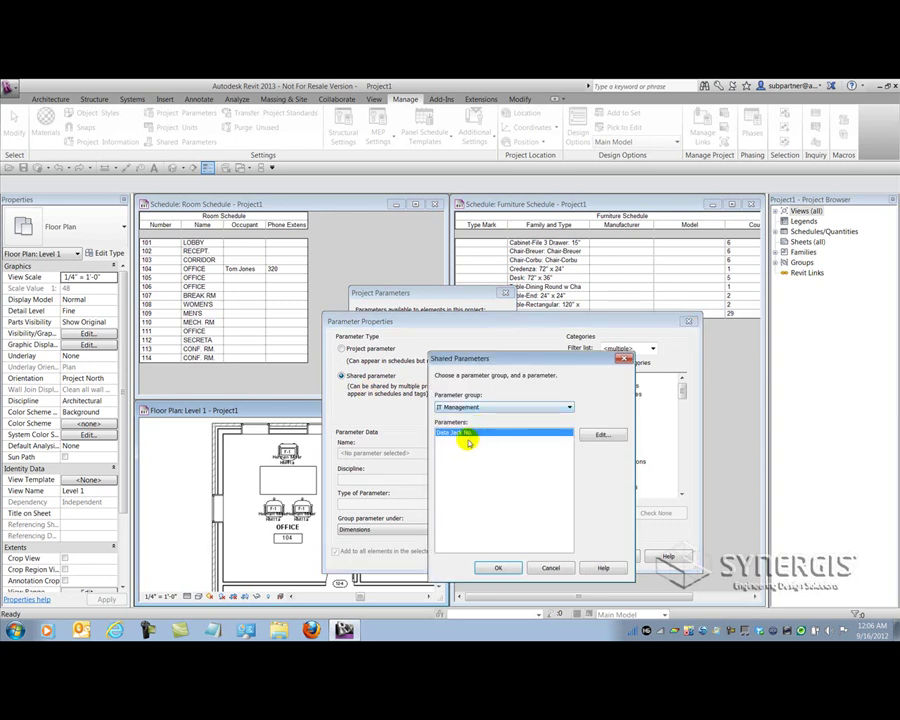
{"action": "left_click", "coordinate": [492, 567]}
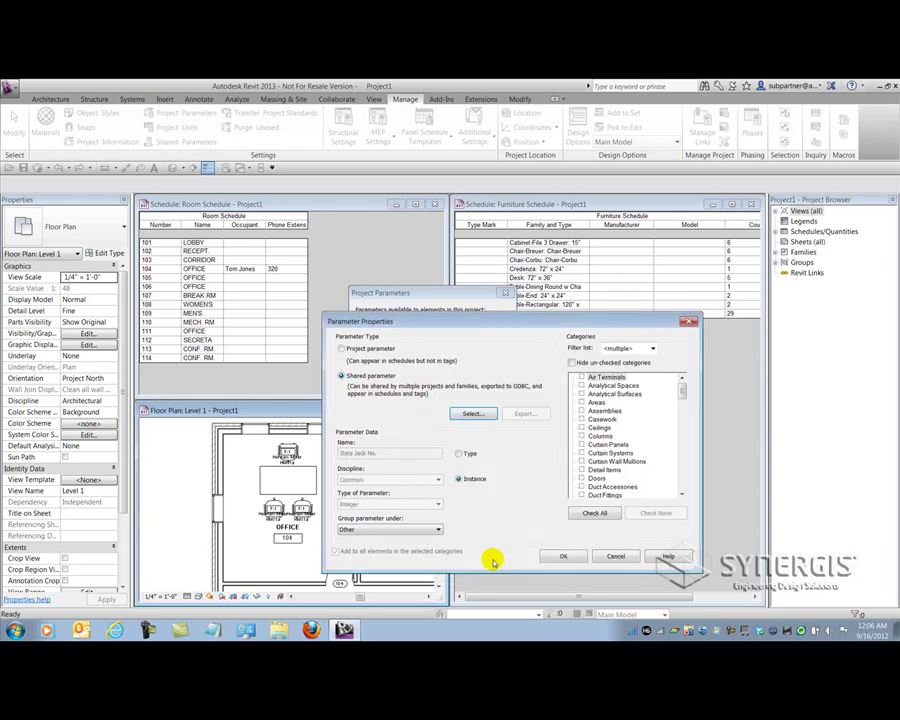
Group the parameter under Identity Data, apply it to the Rooms category, and confirm
{"action": "left_click", "coordinate": [375, 530]}
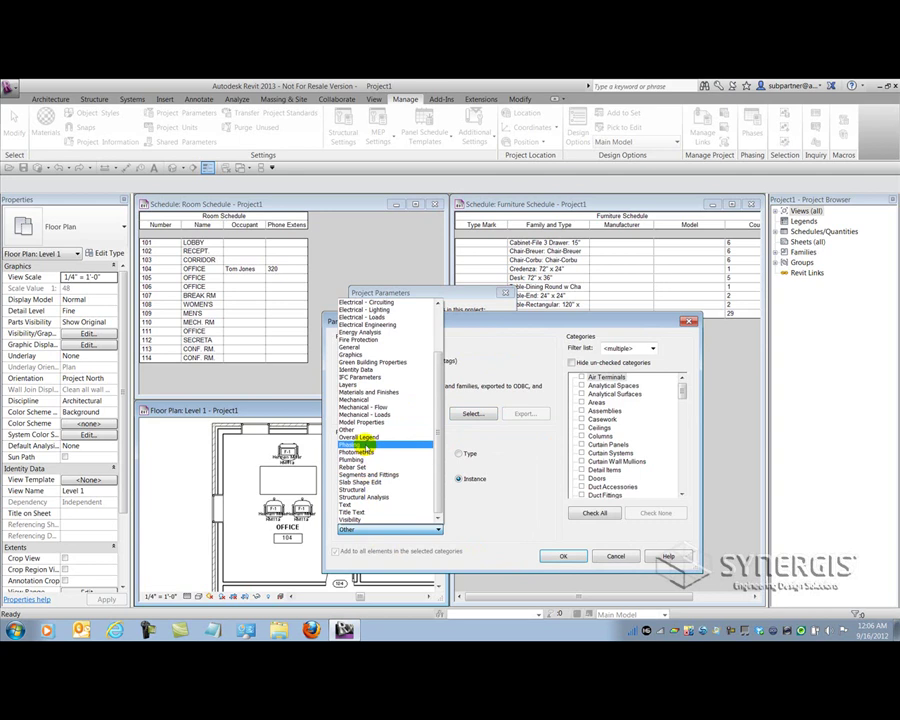
{"action": "left_click", "coordinate": [356, 369]}
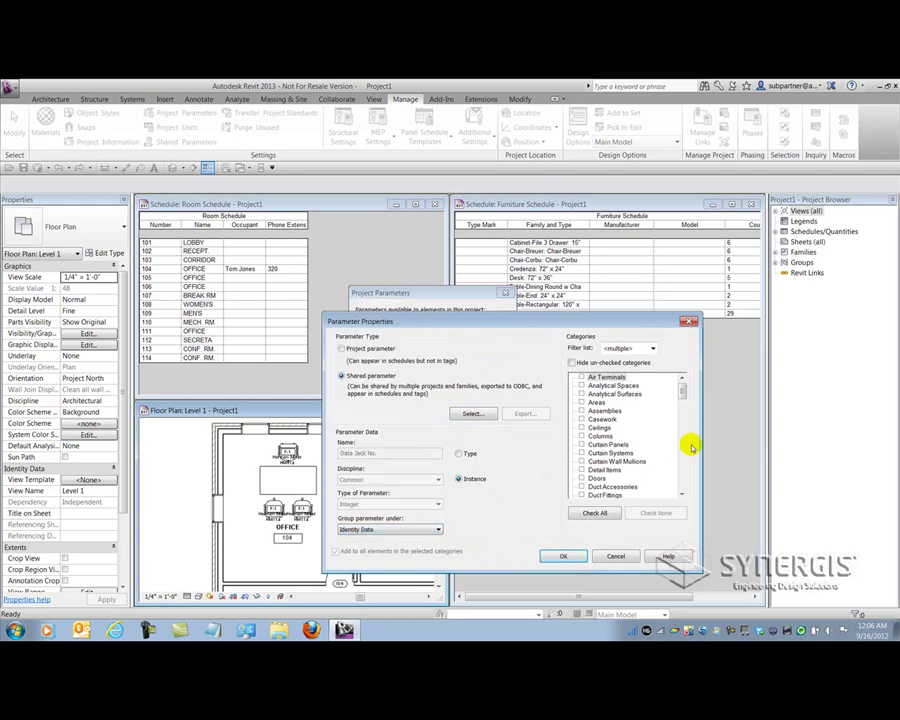
{"action": "left_click_drag", "start_coordinate": [682, 390], "coordinate": [683, 458]}
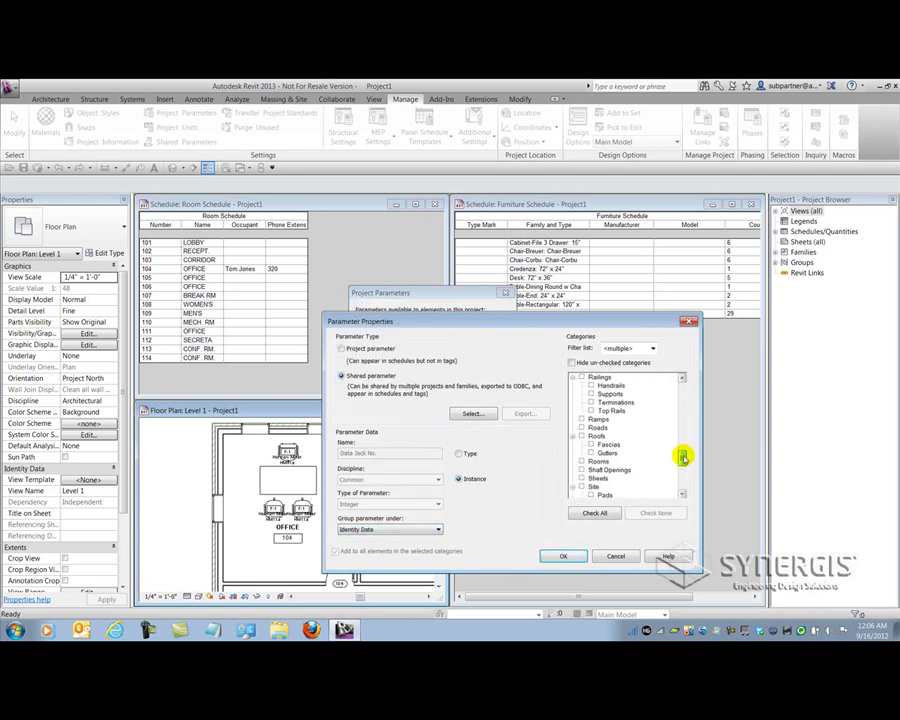
{"action": "left_click", "coordinate": [599, 460]}
{"action": "left_click", "coordinate": [581, 461]}
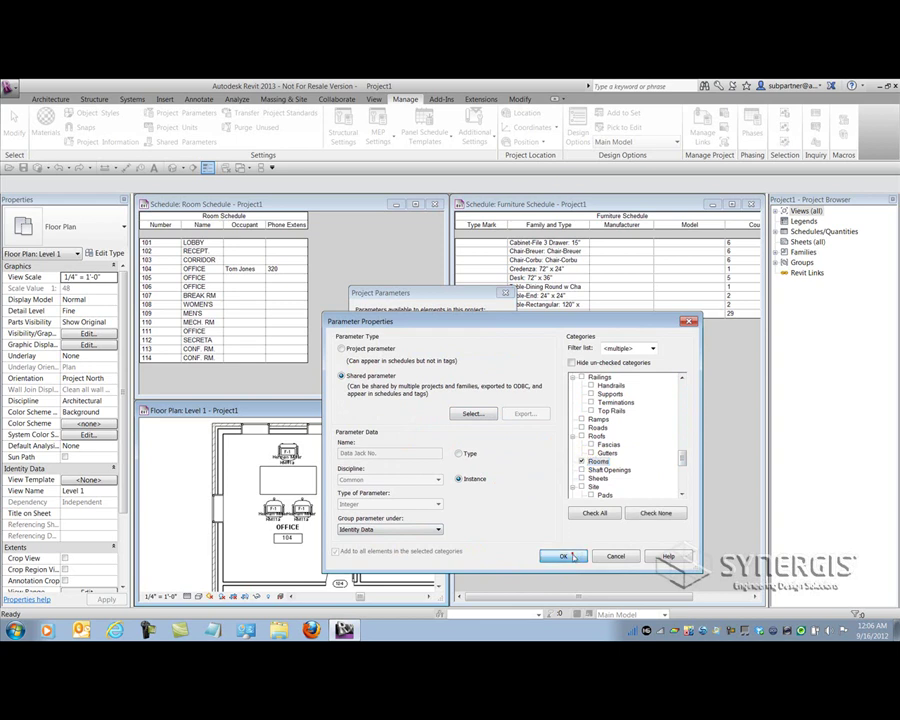
{"action": "left_click", "coordinate": [563, 556]}
{"action": "left_click", "coordinate": [376, 464]}
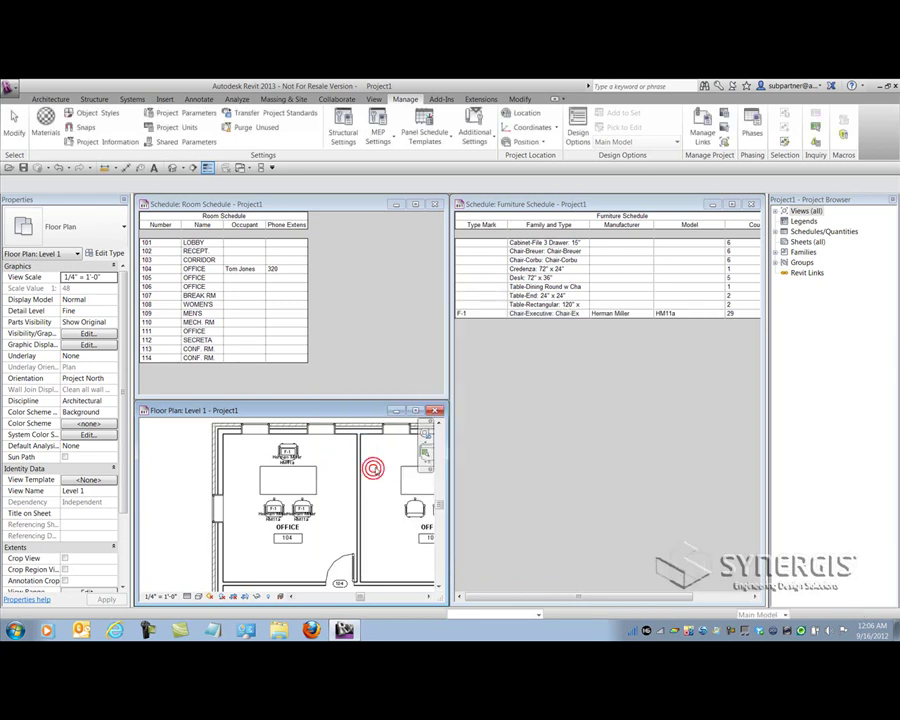
Enter 123 as office 104's Data Jack No., after dismissing an invalid-value error
{"action": "left_click", "coordinate": [334, 458]}
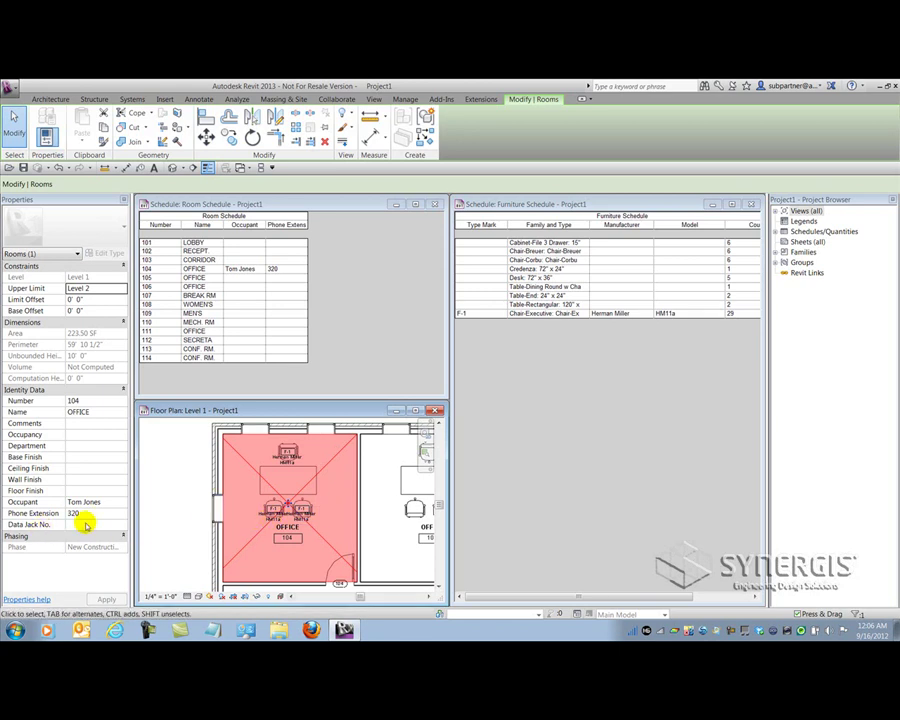
{"action": "left_click", "coordinate": [86, 524]}
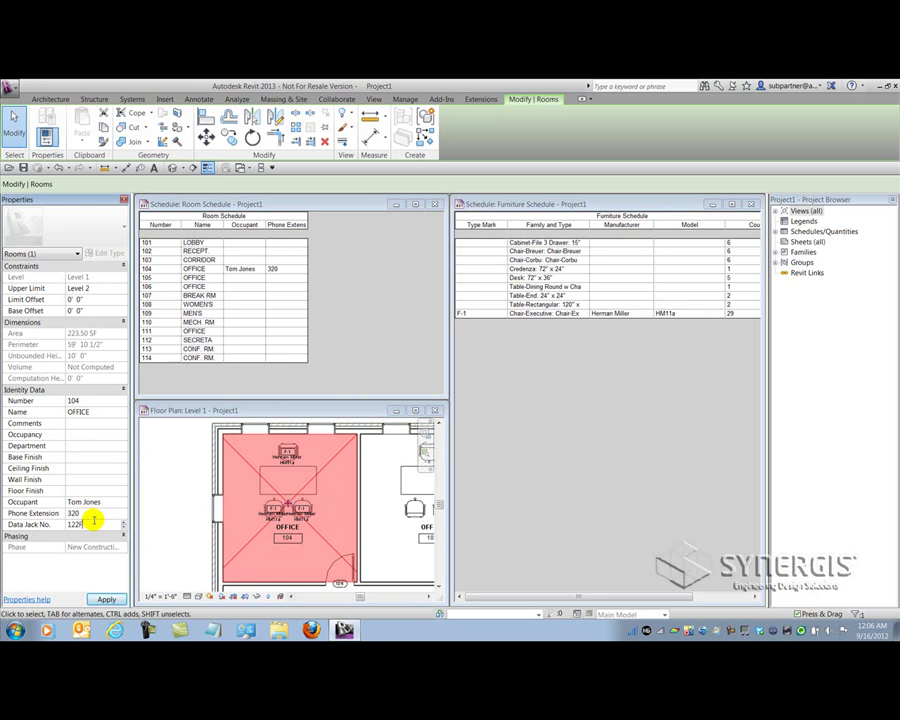
{"action": "mouse_move", "coordinate": [135, 502]}
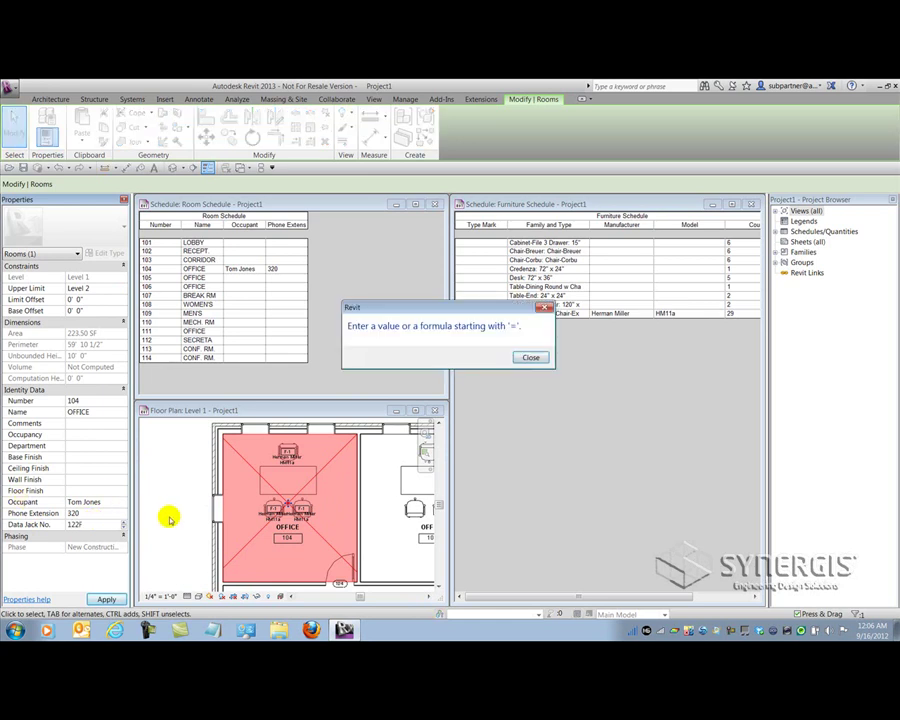
{"action": "left_click", "coordinate": [530, 357]}
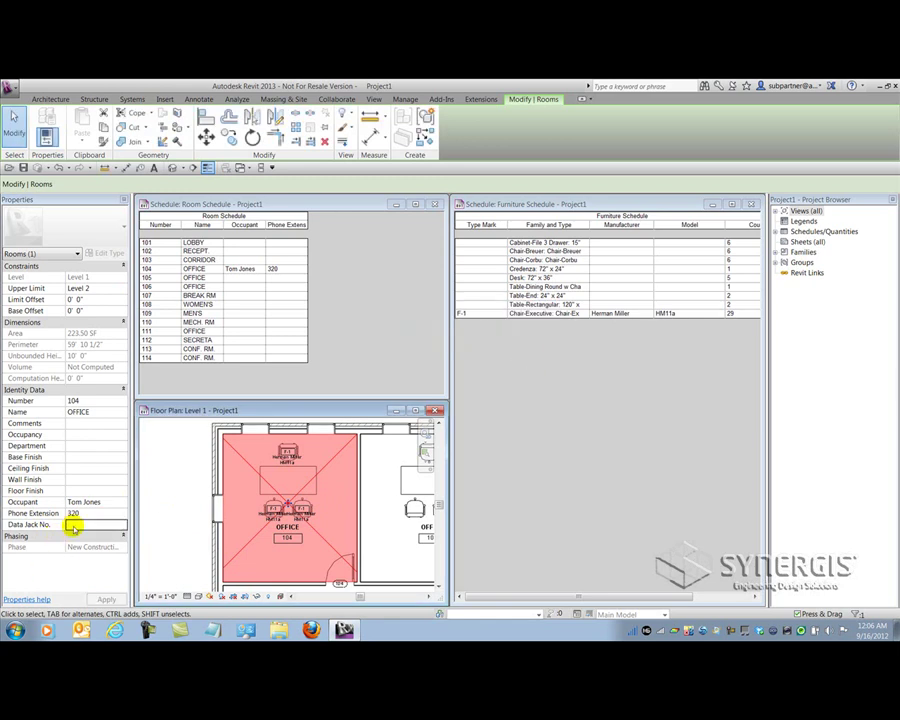
{"action": "left_click", "coordinate": [76, 524]}
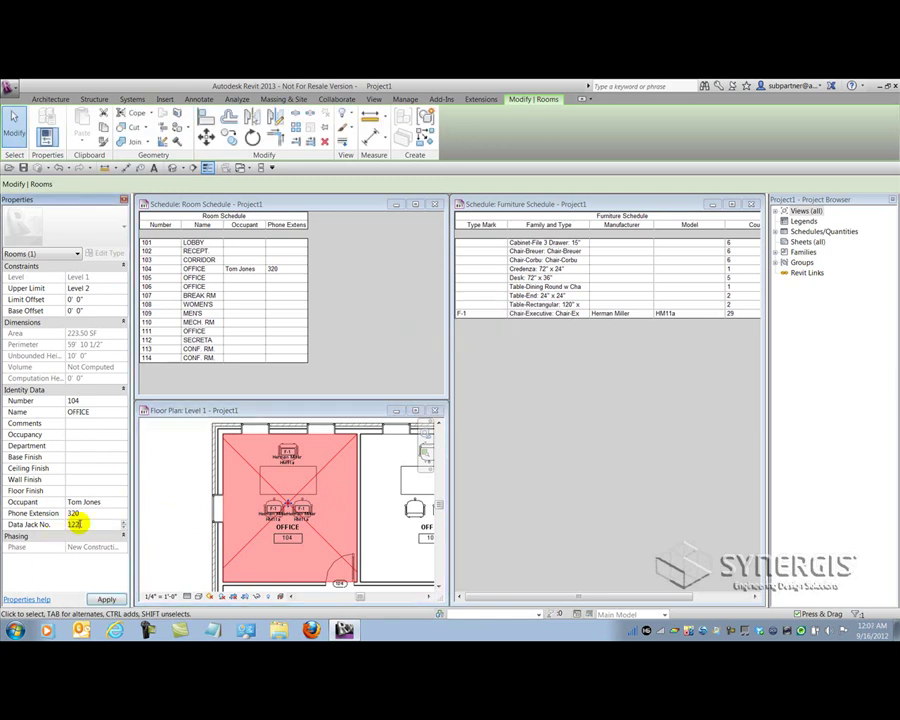
{"action": "type", "text": "123"}
{"action": "left_click", "coordinate": [162, 545]}
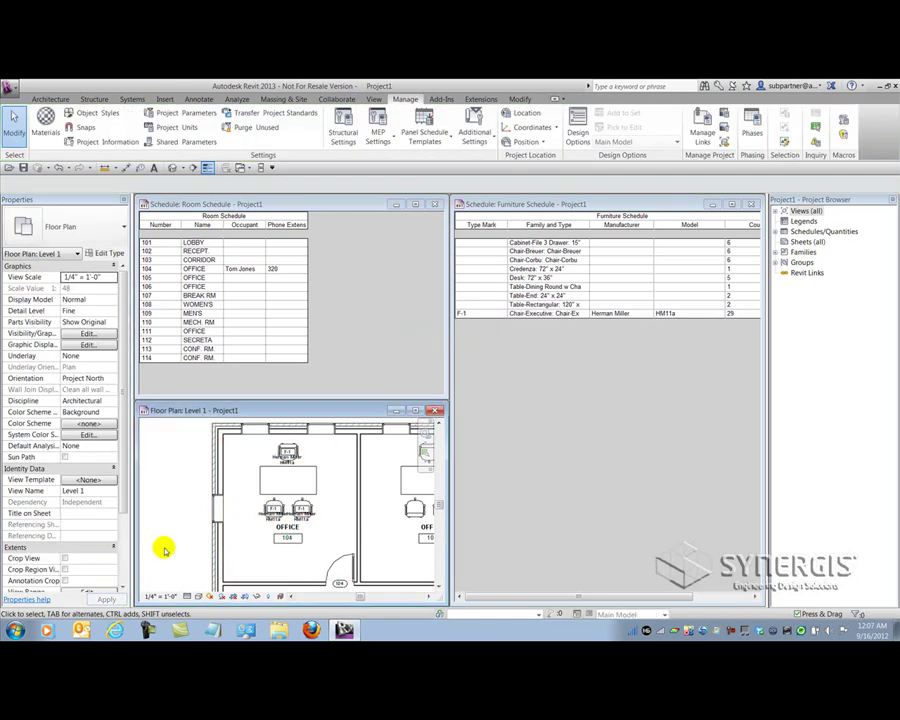
Open office 104's room tag family for editing and select its Volume label
{"action": "left_click", "coordinate": [295, 537]}
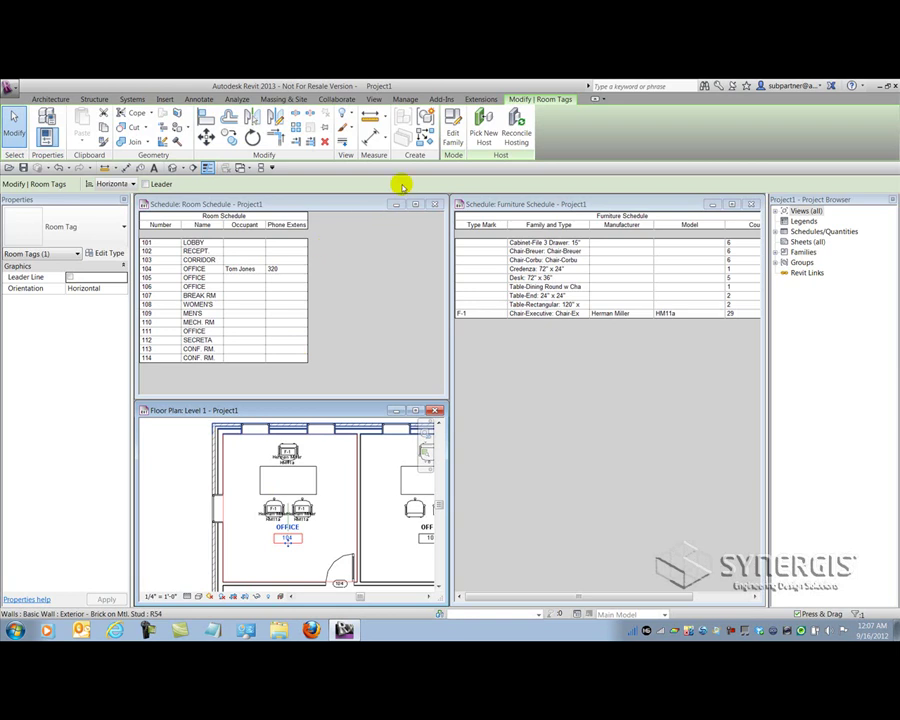
{"action": "left_click", "coordinate": [451, 147]}
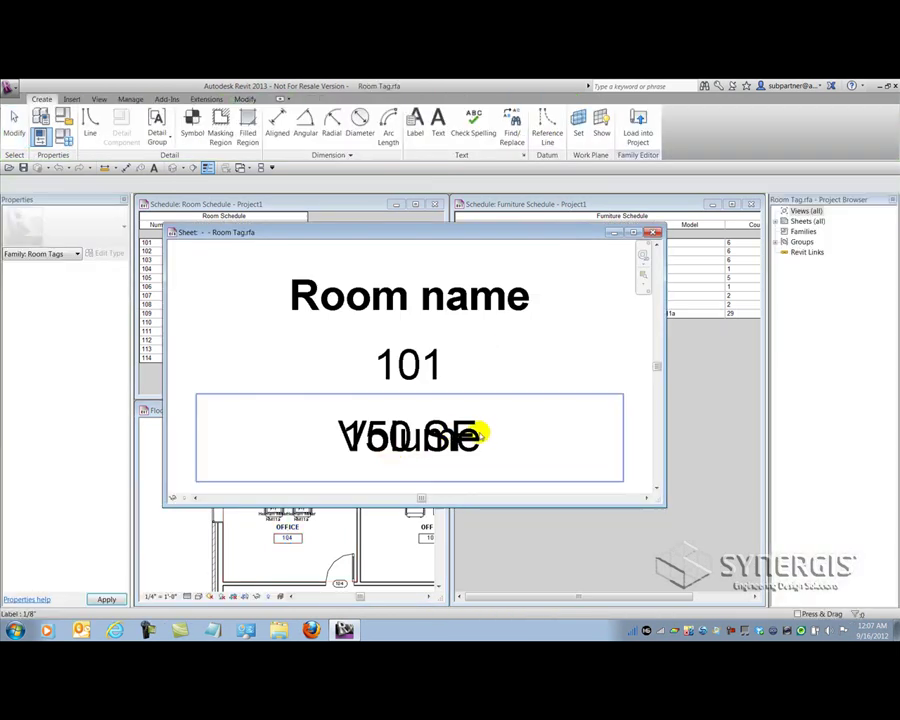
{"action": "left_click", "coordinate": [472, 437]}
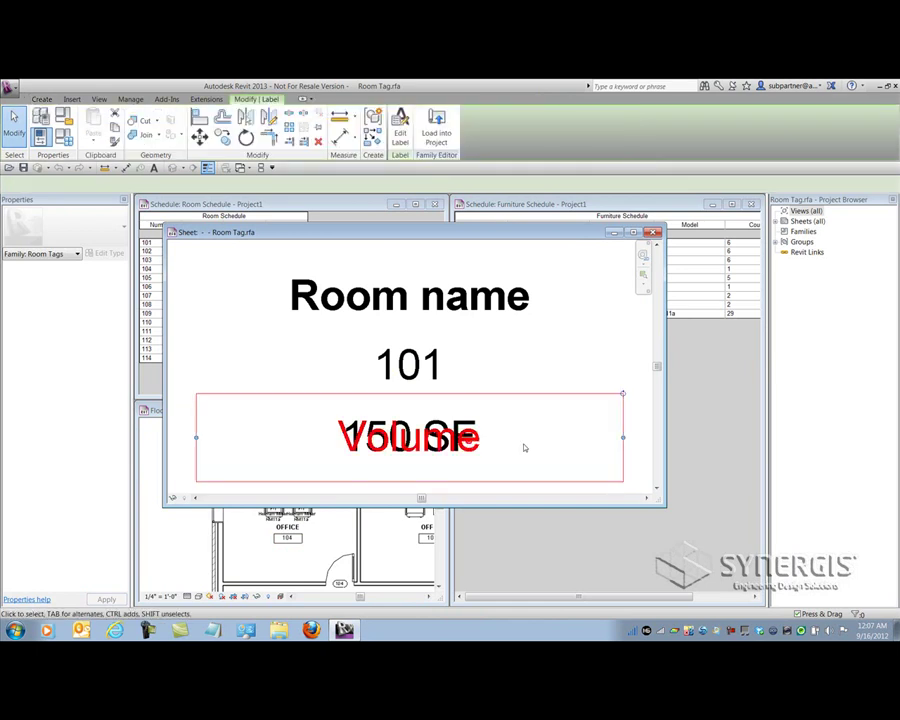
{"action": "middle_click_drag", "start_coordinate": [526, 446], "coordinate": [518, 406]}
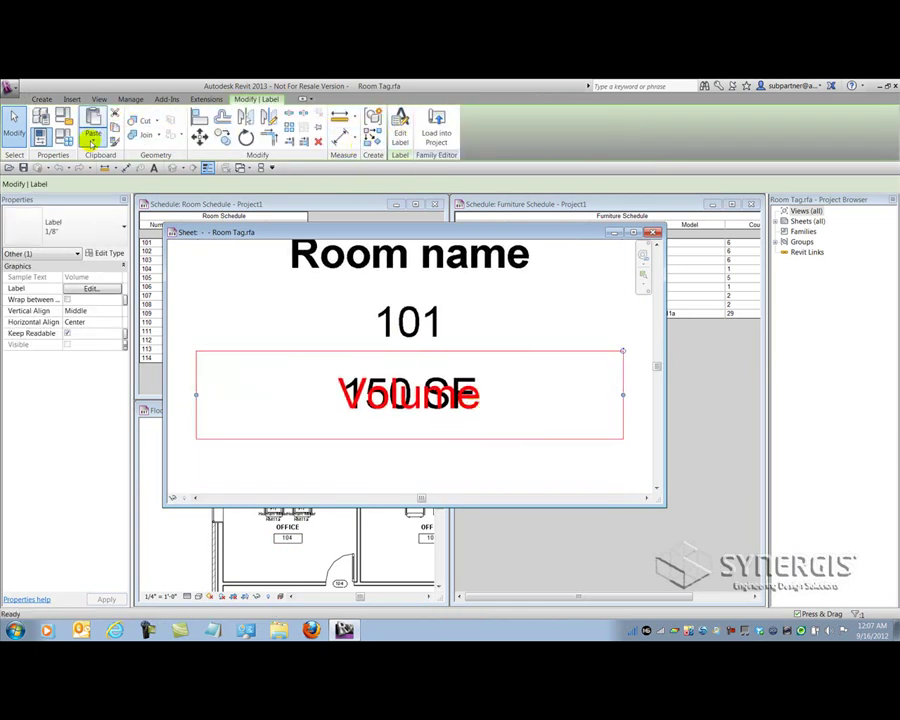
Paste a copy of the Volume label Aligned to Same Place and edit the copy's label
{"action": "left_click", "coordinate": [92, 142]}
{"action": "left_click", "coordinate": [107, 162]}
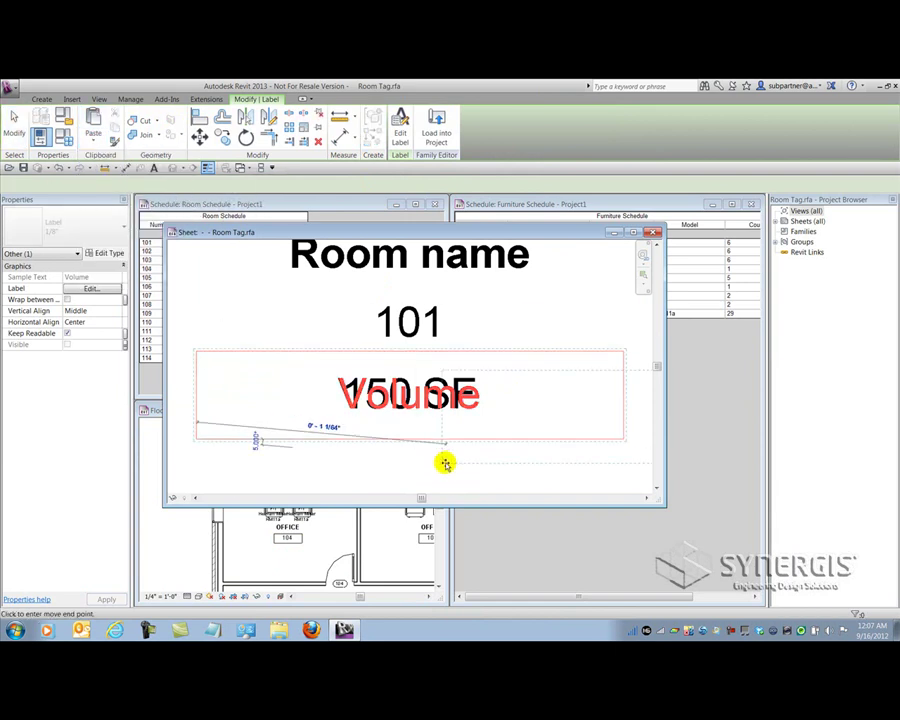
{"action": "left_click", "coordinate": [398, 434]}
{"action": "left_click", "coordinate": [92, 142]}
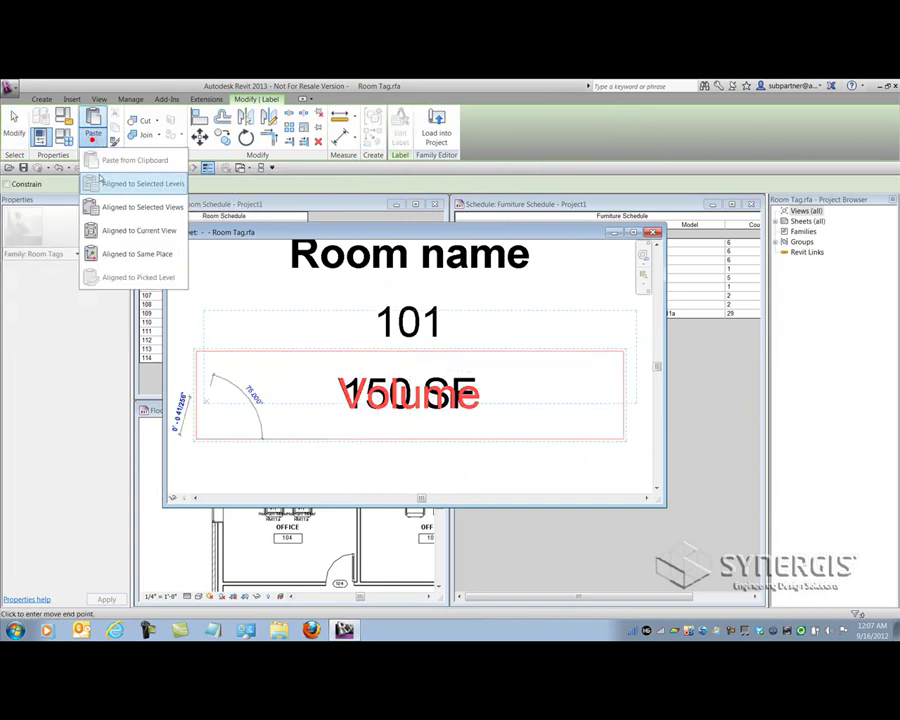
{"action": "left_click", "coordinate": [114, 251]}
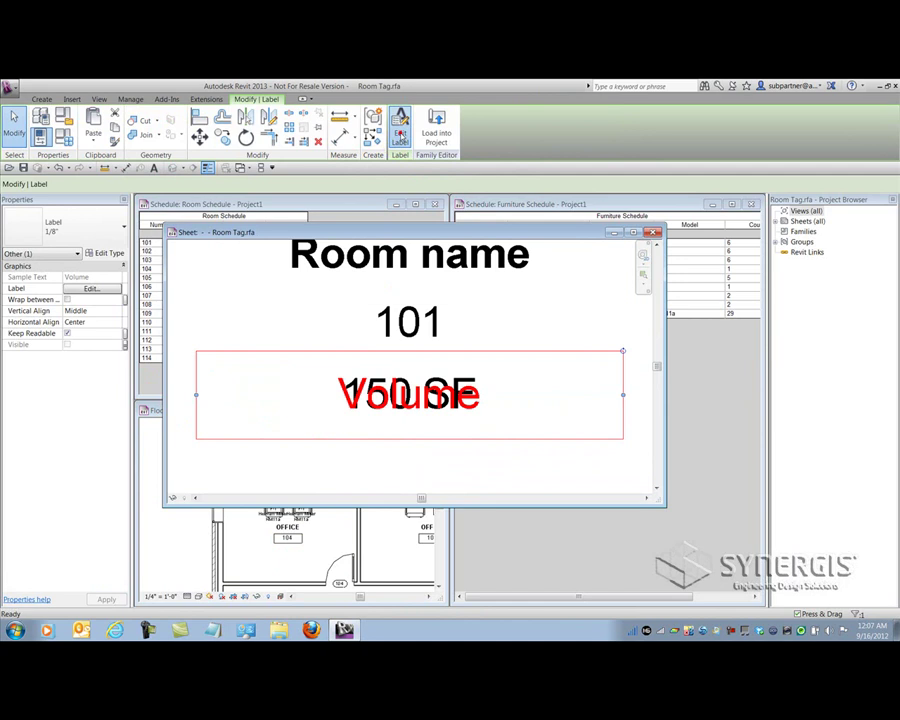
{"action": "left_click", "coordinate": [400, 130]}
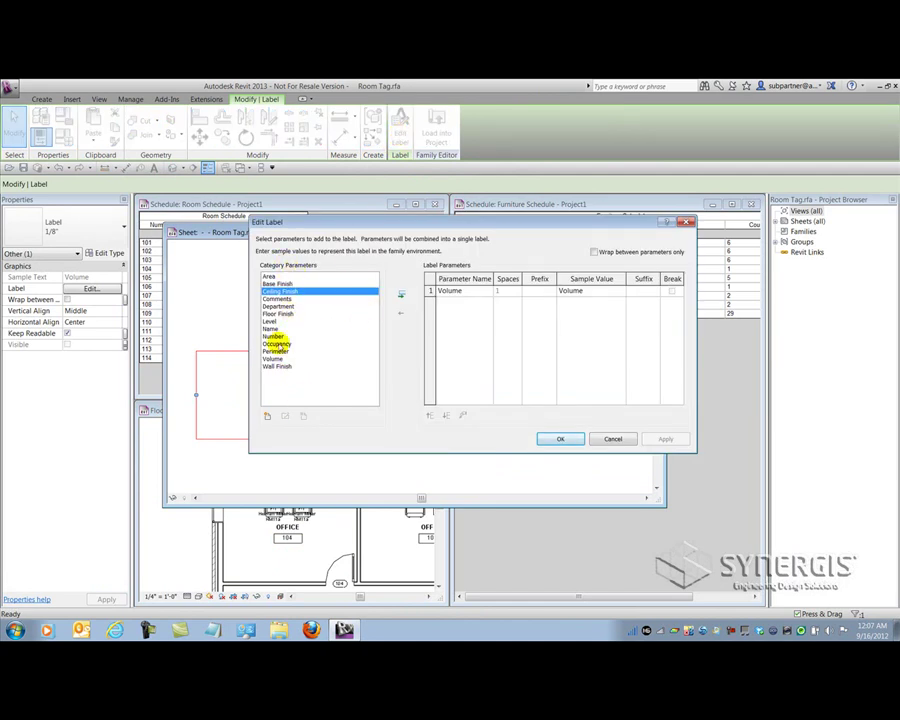
Replace Volume with the shared Data Jack No. parameter in the copied label's parameters
{"action": "left_click", "coordinate": [267, 417]}
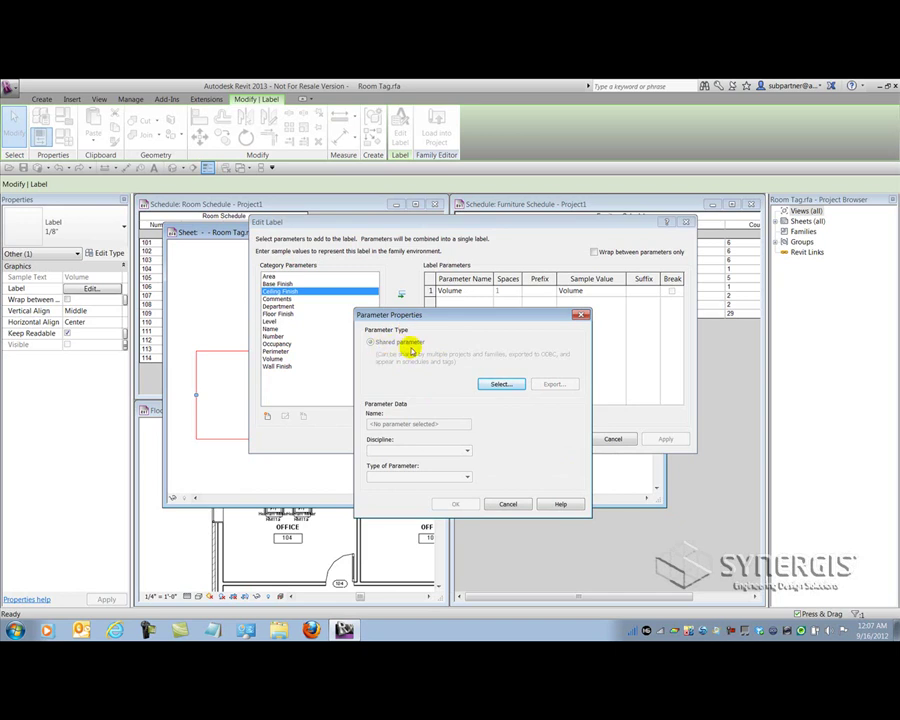
{"action": "left_click", "coordinate": [505, 384]}
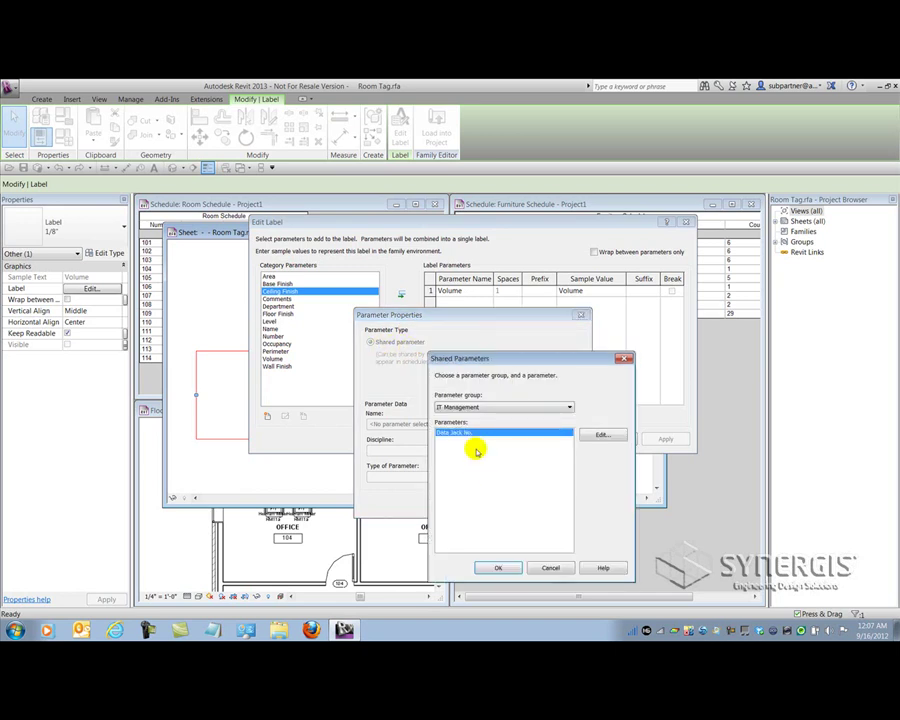
{"action": "left_click", "coordinate": [497, 568]}
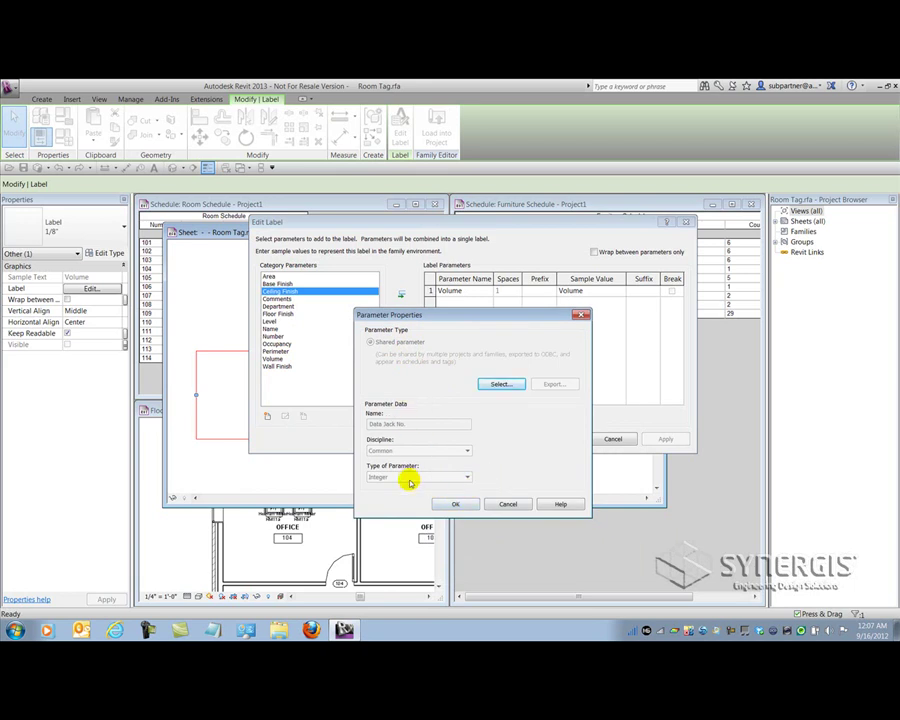
{"action": "left_click", "coordinate": [457, 505]}
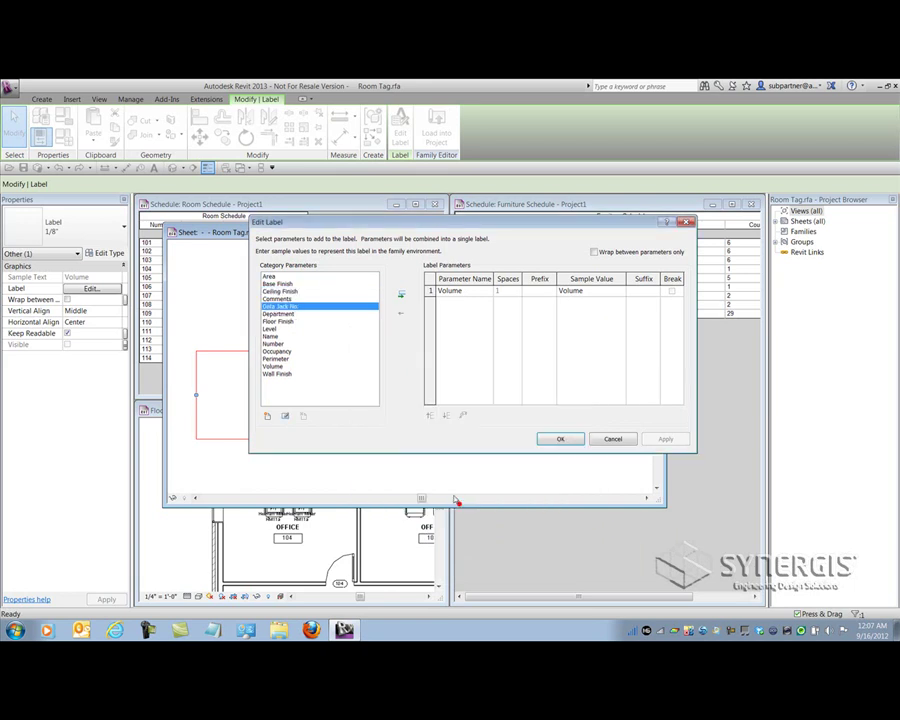
{"action": "left_click", "coordinate": [401, 295]}
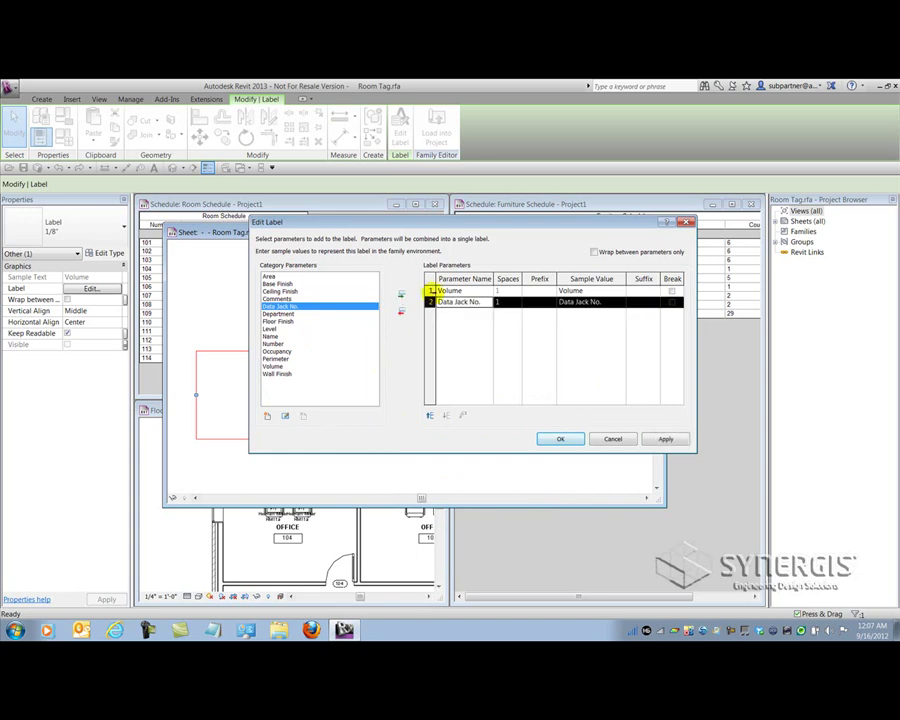
{"action": "left_click", "coordinate": [431, 291]}
{"action": "left_click", "coordinate": [401, 312]}
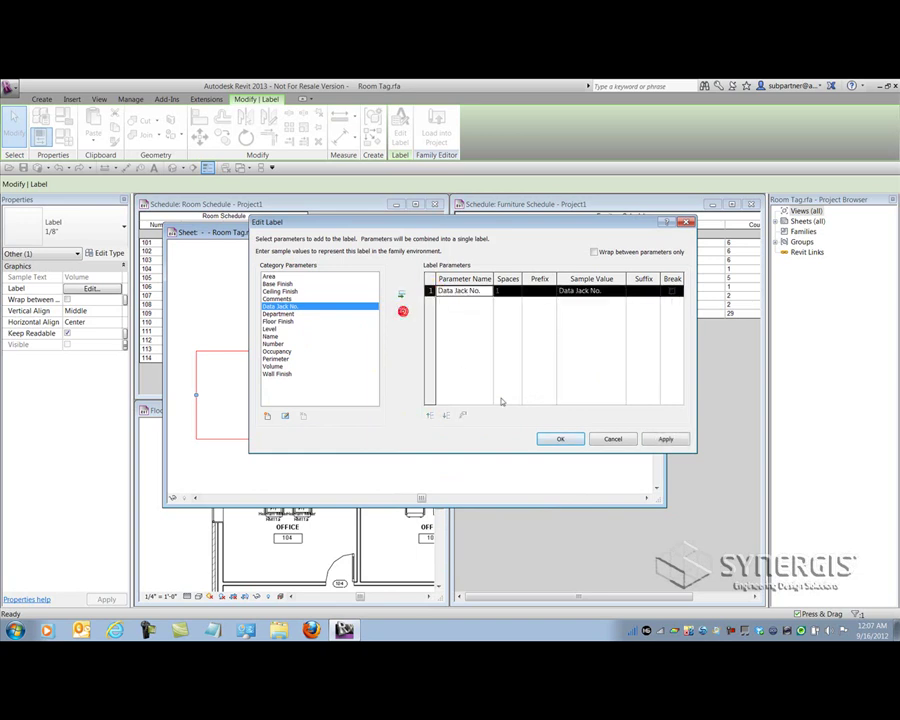
{"action": "left_click", "coordinate": [560, 438]}
{"action": "middle_click_drag", "start_coordinate": [305, 313], "coordinate": [303, 345]}
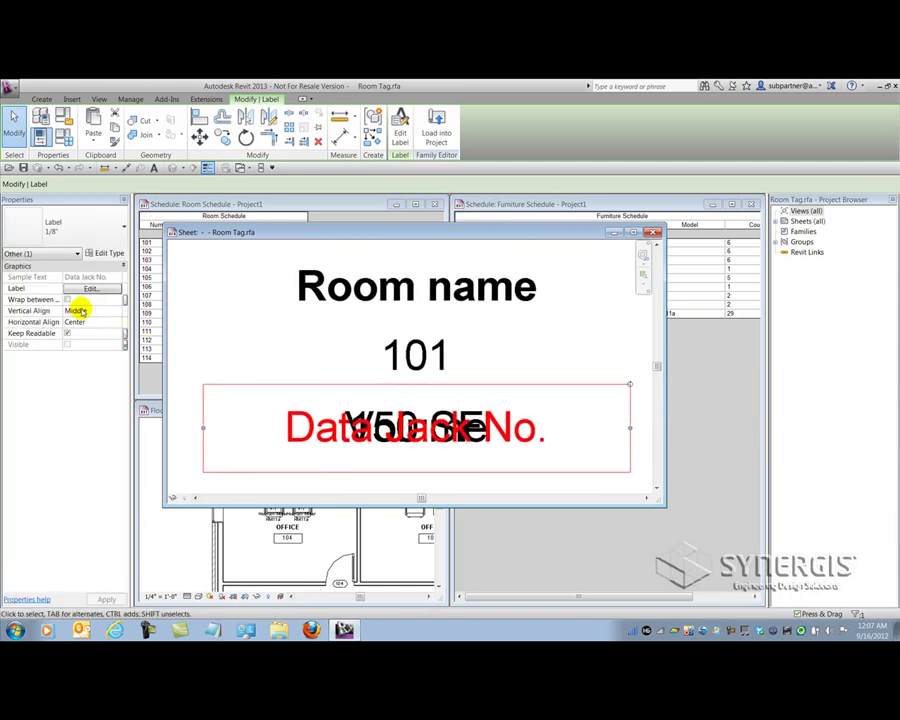
Link the label's visibility to a new Yes/No parameter Show Data Jack No., grouped under General
{"action": "left_click", "coordinate": [123, 345]}
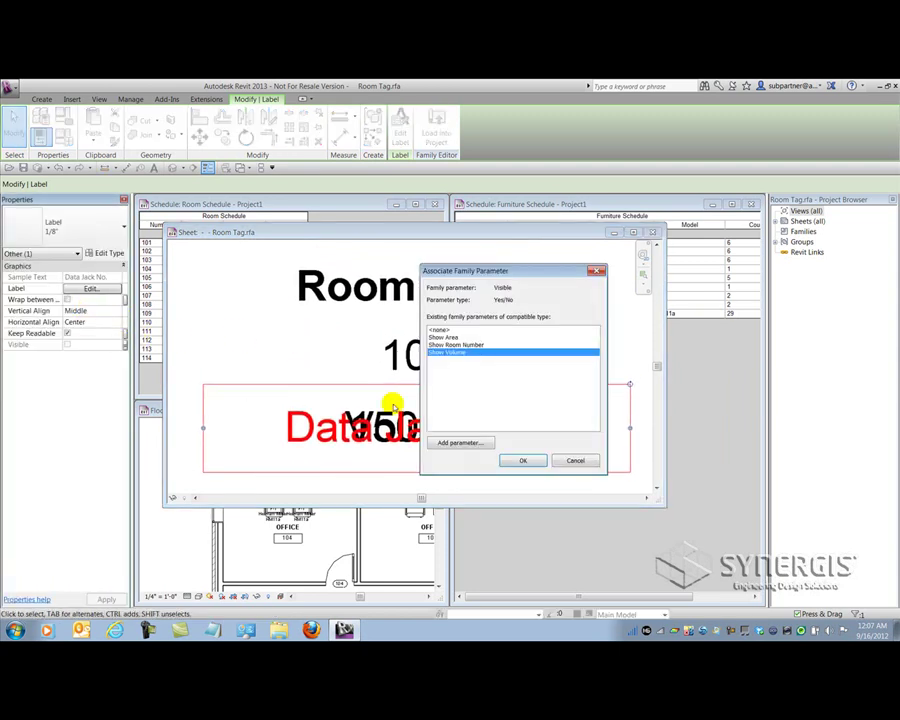
{"action": "left_click", "coordinate": [462, 442]}
{"action": "left_click_drag", "start_coordinate": [442, 252], "coordinate": [338, 298]}
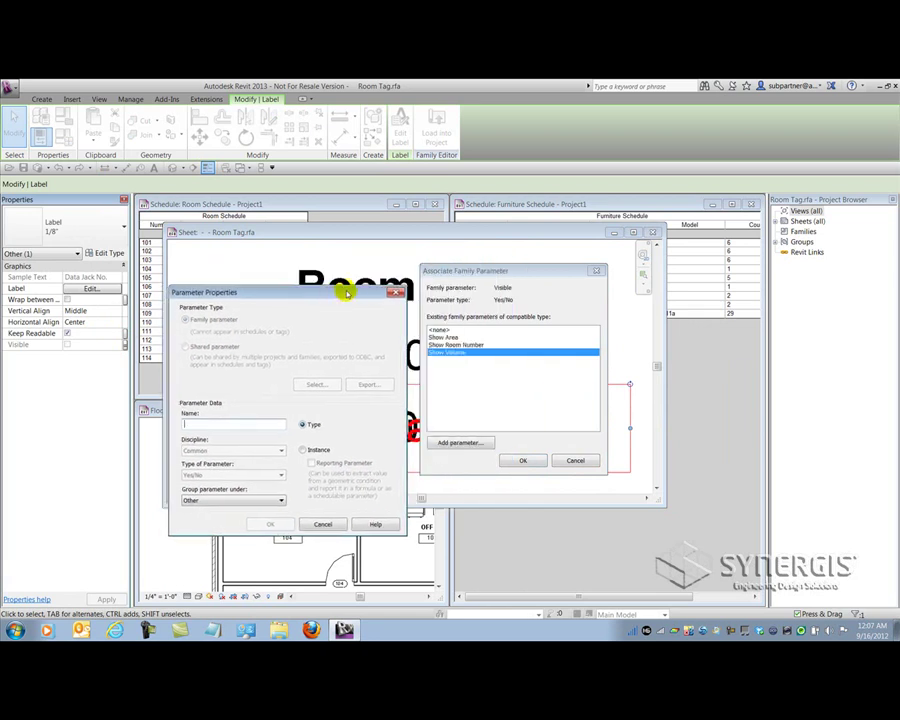
{"action": "type", "text": "Show Data Jack No."}
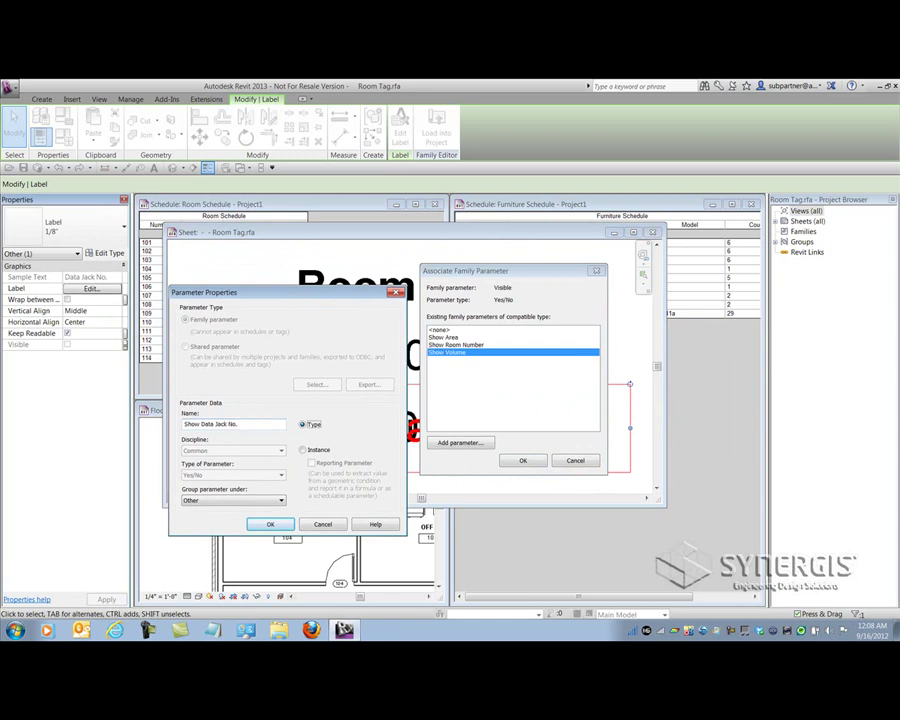
{"action": "key", "text": "Tab"}
{"action": "key", "text": "Tab"}
{"action": "key", "text": "g"}
{"action": "left_click", "coordinate": [270, 524]}
Load the Room Tag family into the project, overwriting existing values, and close it without saving
{"action": "left_click", "coordinate": [518, 459]}
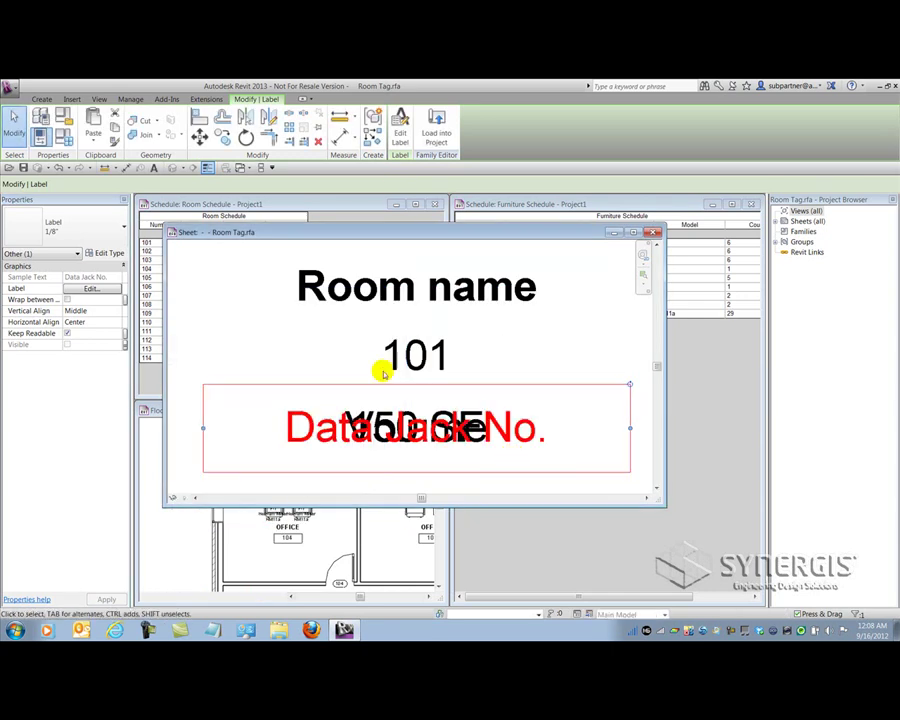
{"action": "left_click", "coordinate": [440, 133]}
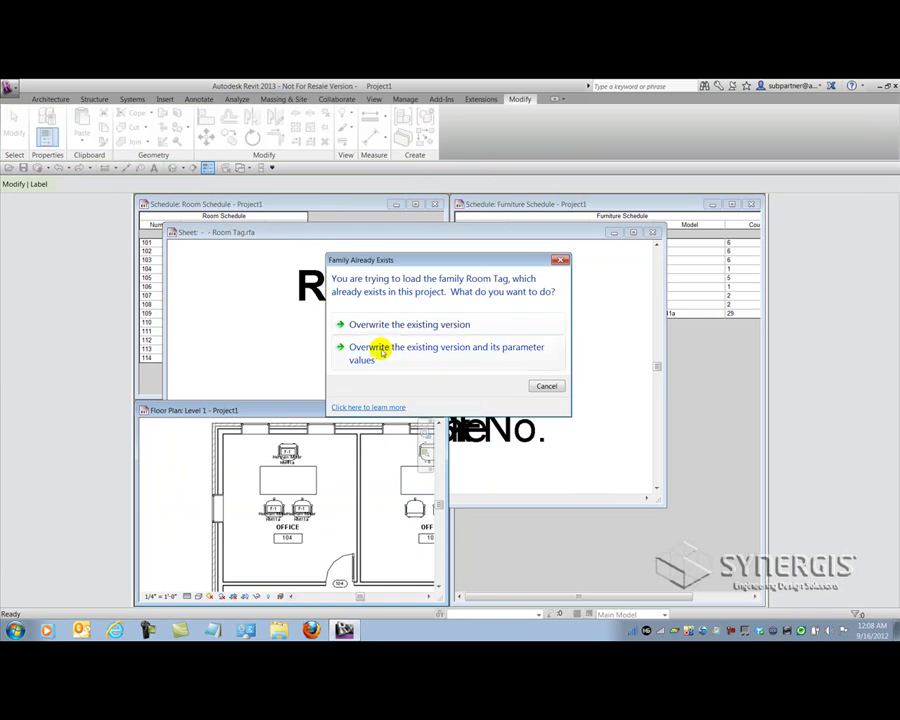
{"action": "left_click", "coordinate": [383, 346]}
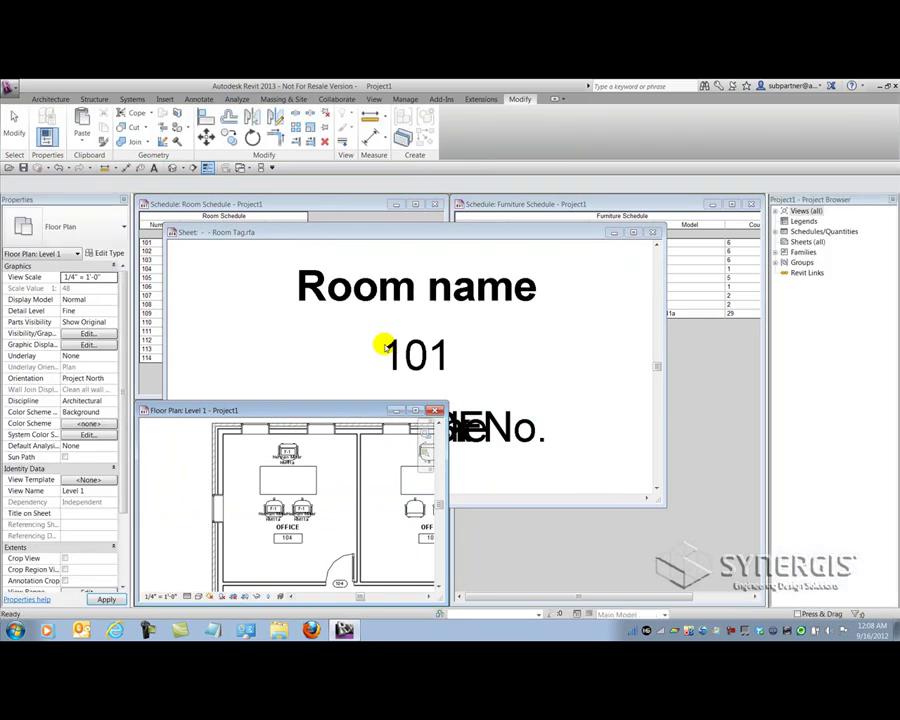
{"action": "left_click", "coordinate": [652, 232]}
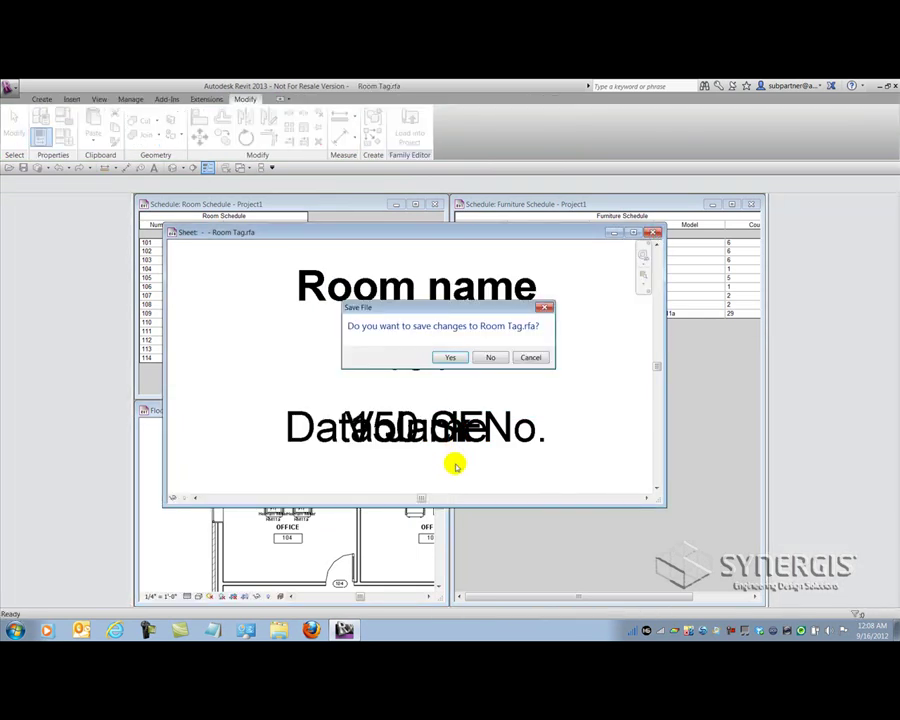
{"action": "left_click", "coordinate": [489, 357]}
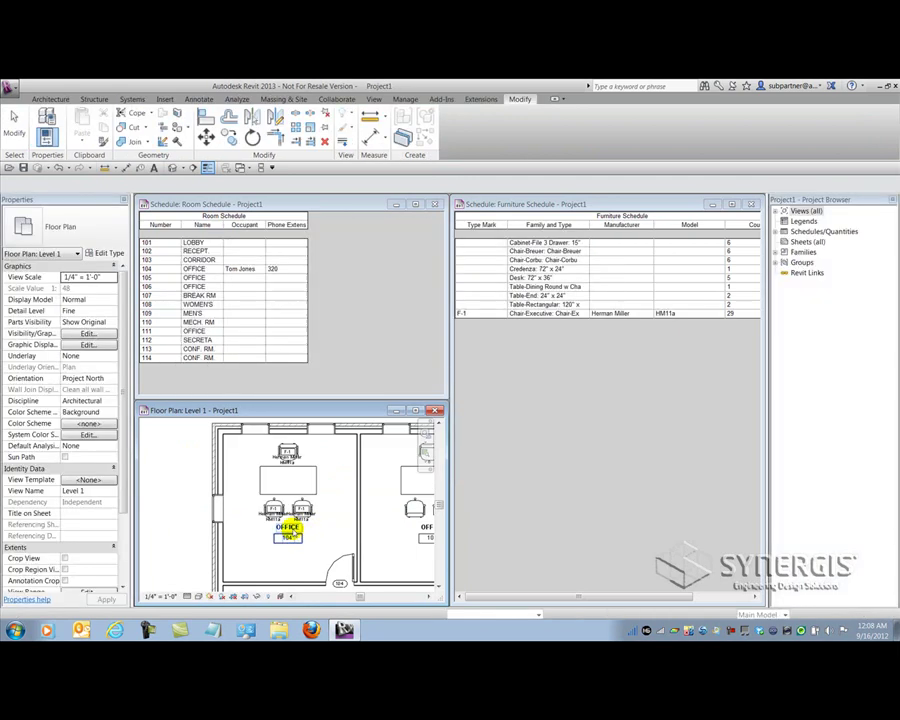
Switch office 104's room tag to the Room Tag With Volume type in Type Properties
{"action": "left_click", "coordinate": [302, 549]}
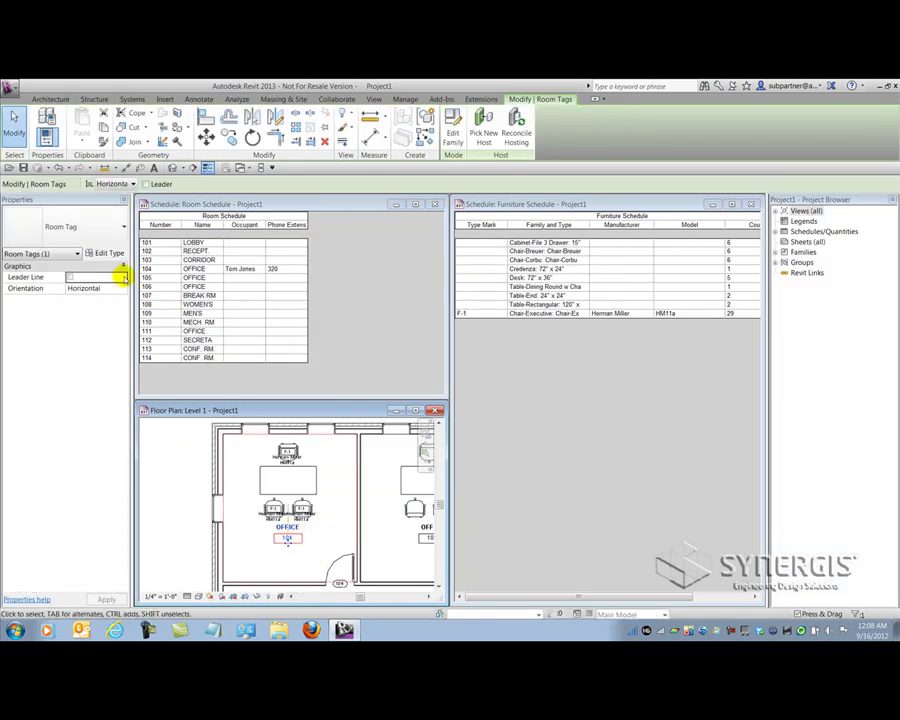
{"action": "left_click", "coordinate": [104, 253]}
{"action": "left_click", "coordinate": [300, 249]}
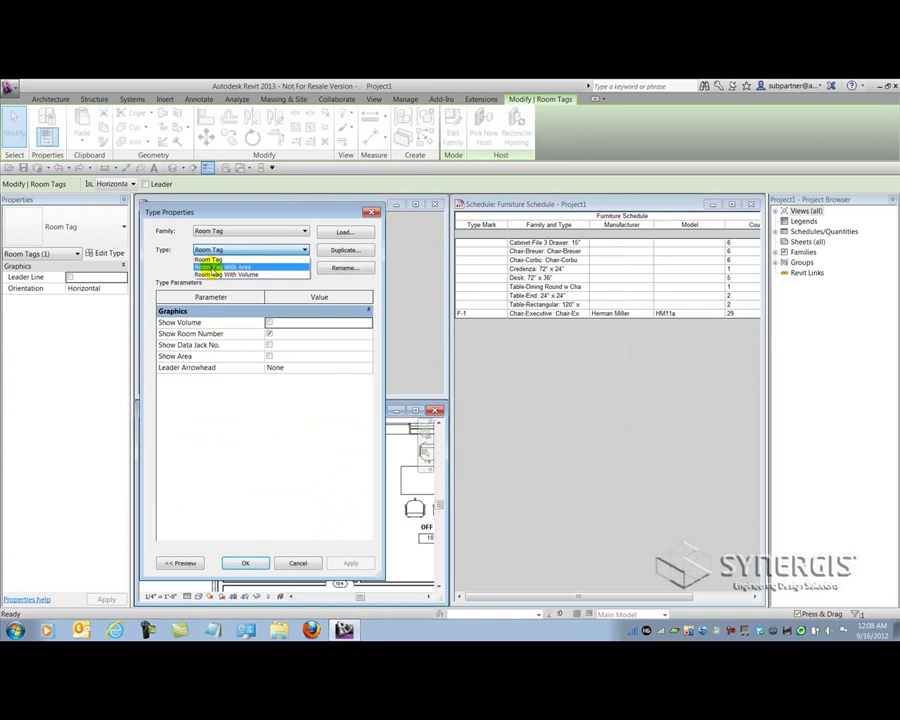
{"action": "left_click", "coordinate": [222, 266]}
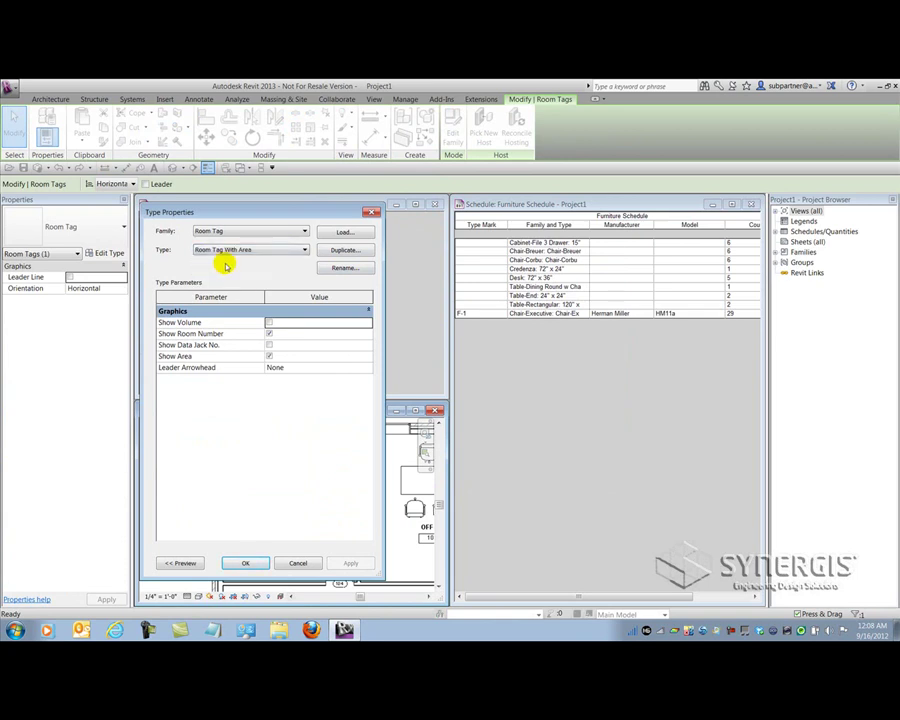
{"action": "left_click", "coordinate": [233, 250]}
{"action": "left_click", "coordinate": [239, 271]}
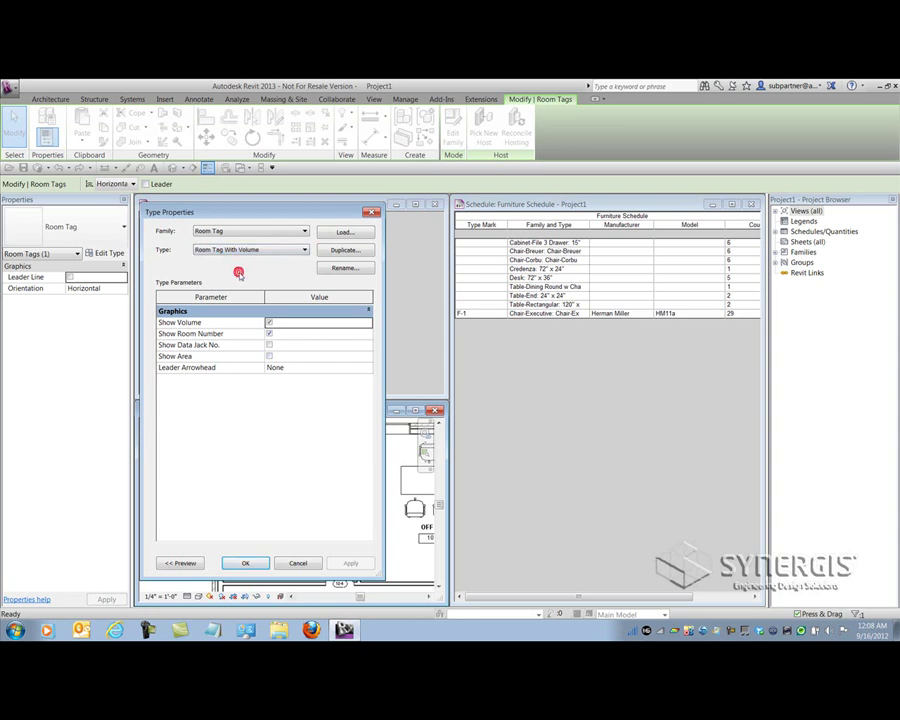
Duplicate it as Room Tag With Data Jack No., turning off Show Volume and on Show Data Jack No
{"action": "left_click", "coordinate": [333, 250]}
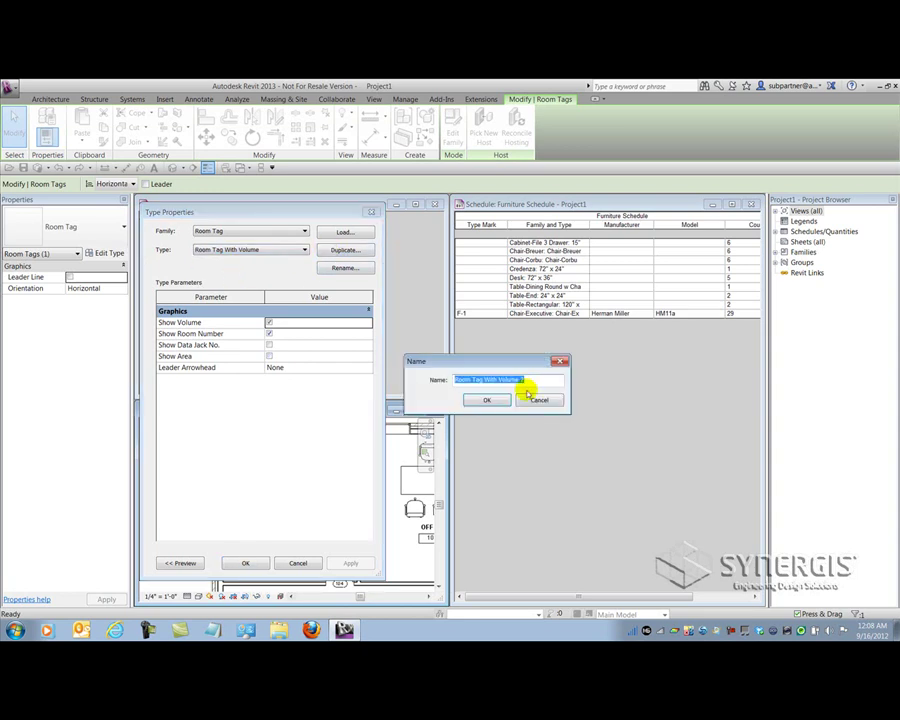
{"action": "left_click_drag", "start_coordinate": [524, 379], "coordinate": [498, 379]}
{"action": "type", "text": "O"}
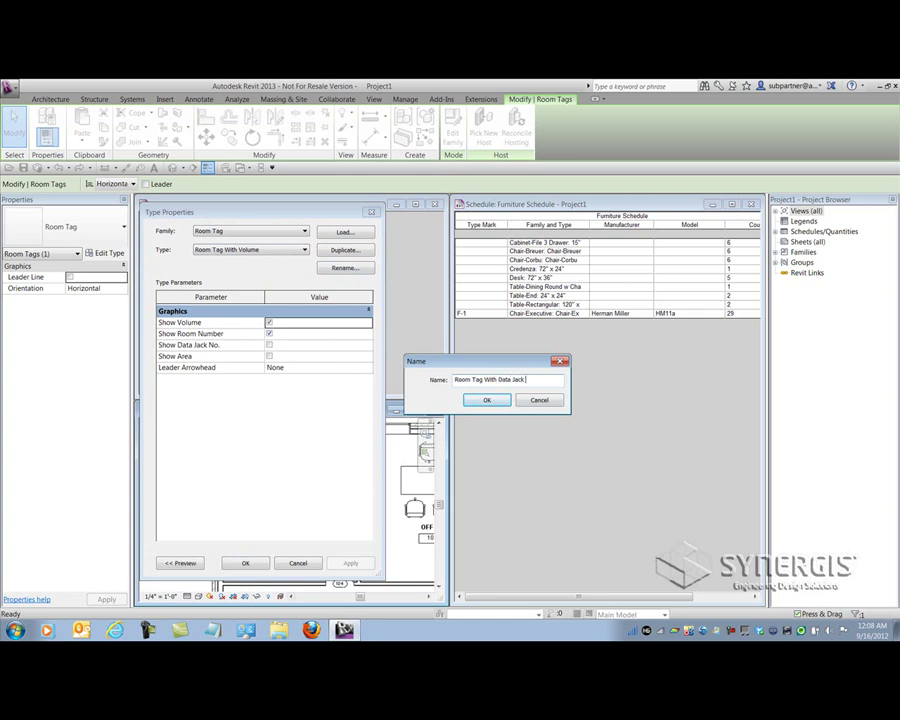
{"action": "left_click", "coordinate": [486, 401]}
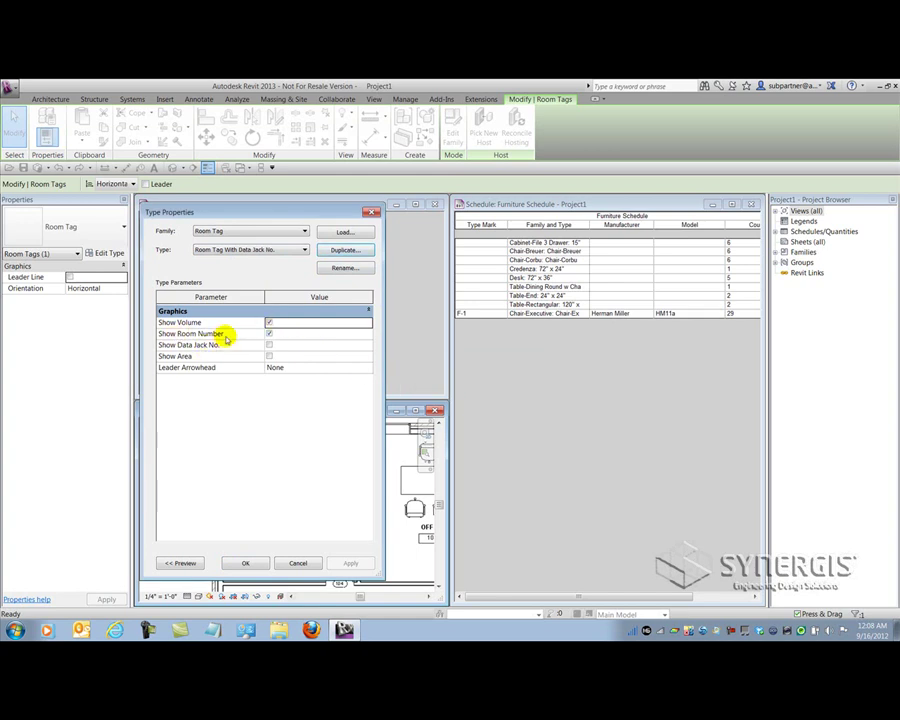
{"action": "left_click", "coordinate": [268, 322]}
{"action": "left_click", "coordinate": [269, 345]}
{"action": "left_click", "coordinate": [245, 563]}
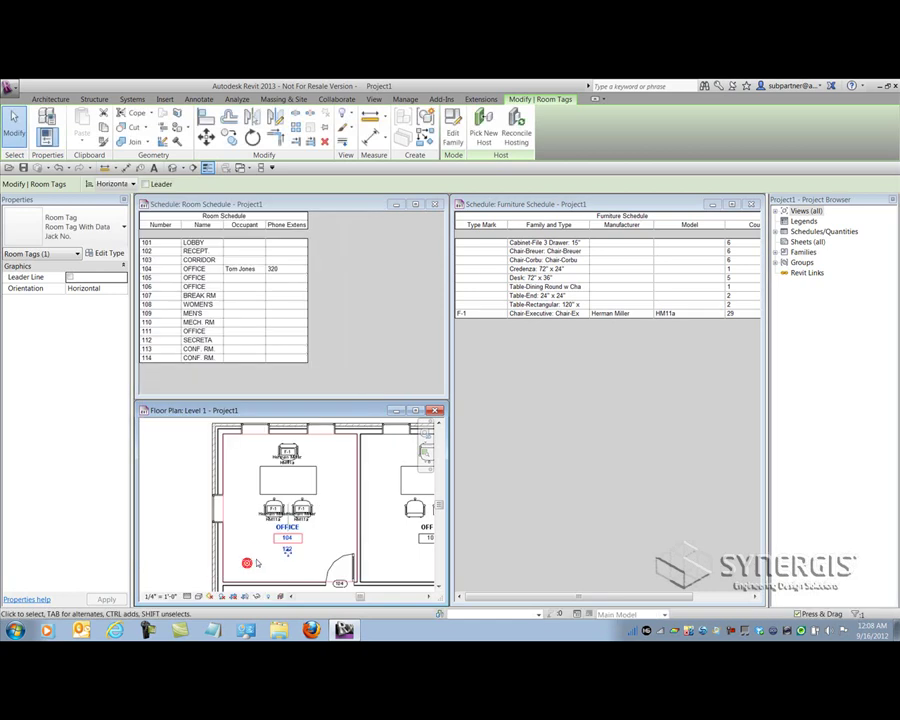
{"action": "left_click", "coordinate": [258, 556]}
{"action": "scroll", "coordinate": [260, 553], "scroll_direction": "up", "scroll_amount": 5}
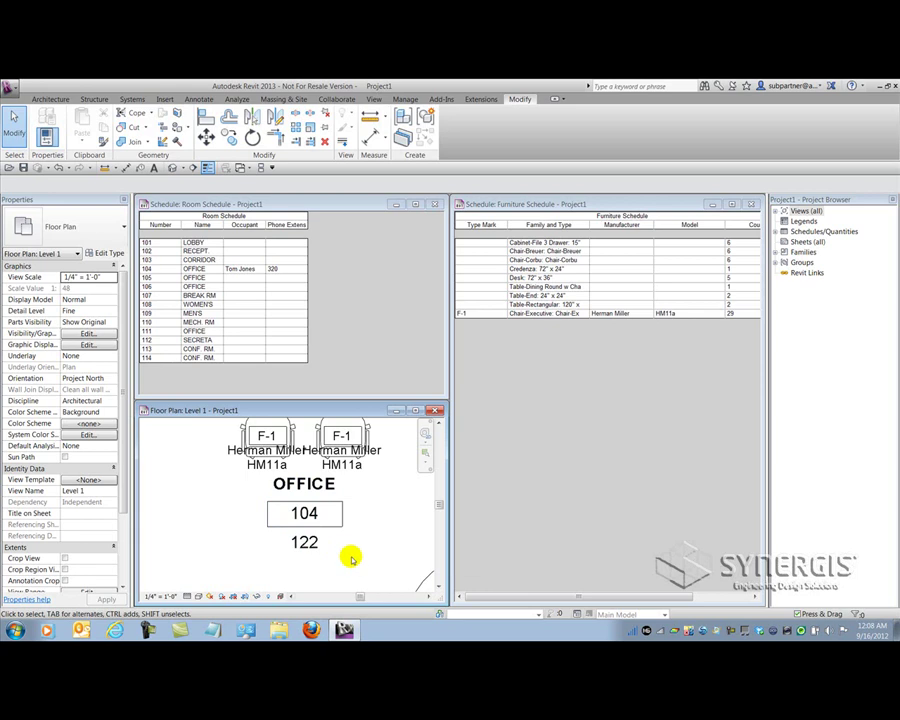
{"action": "scroll", "coordinate": [354, 556], "scroll_direction": "down", "scroll_amount": 5}
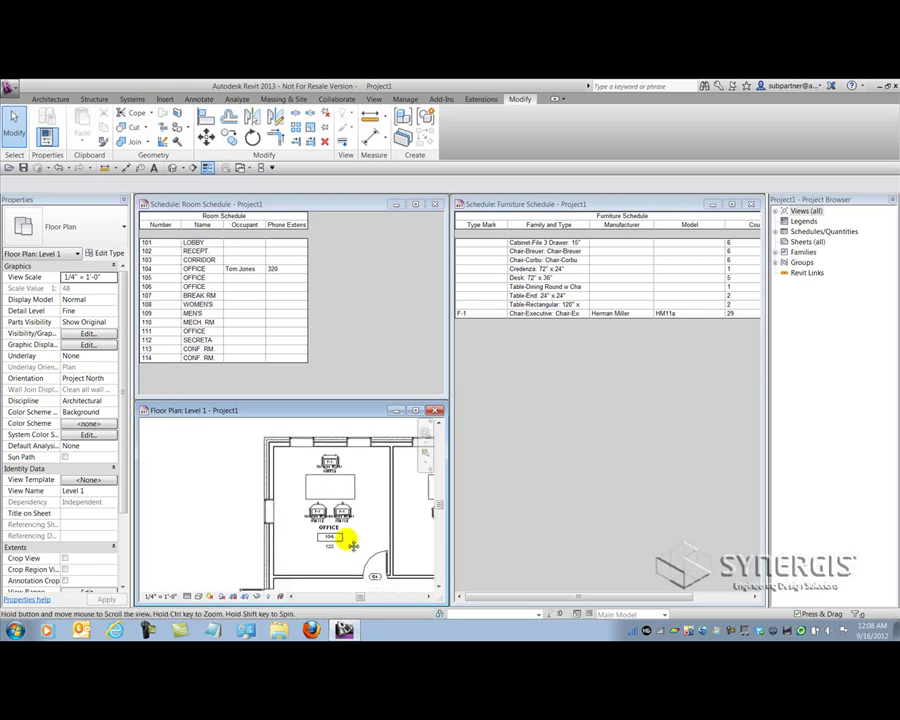